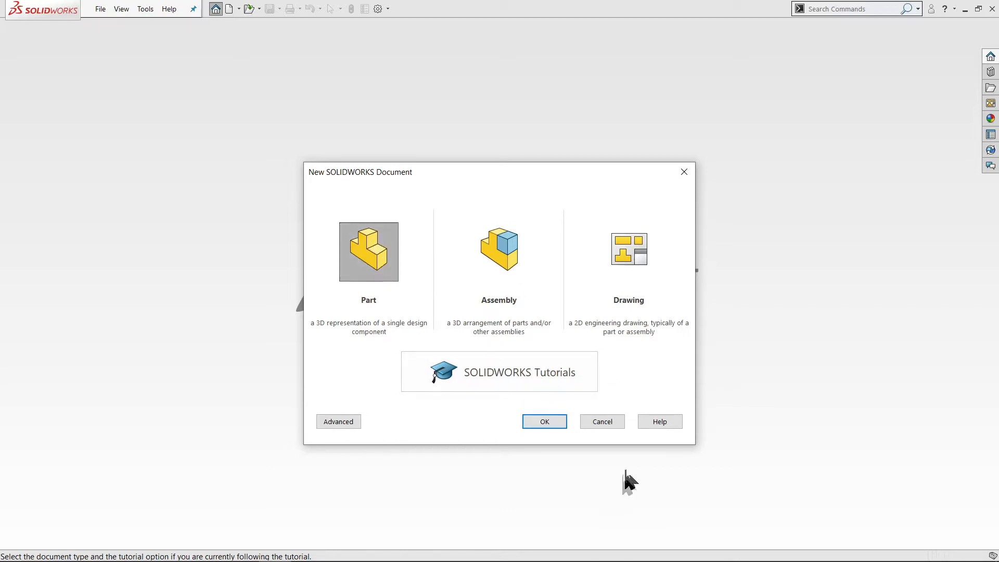
Create a new part and start a sketch on the Top Plane, viewed normal to it.
{"action": "left_click", "coordinate": [548, 424]}
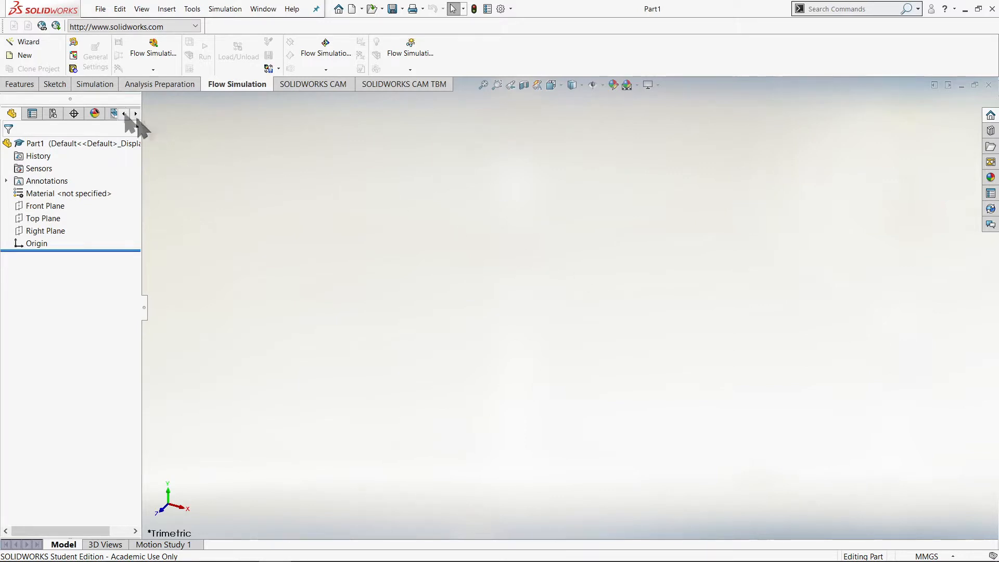
{"action": "left_click", "coordinate": [46, 86]}
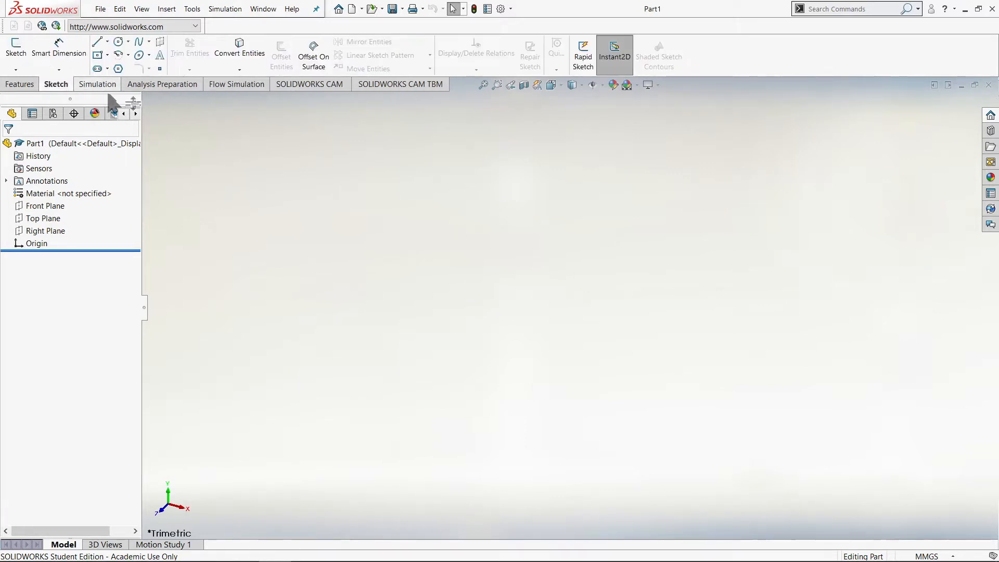
{"action": "left_click", "coordinate": [42, 218]}
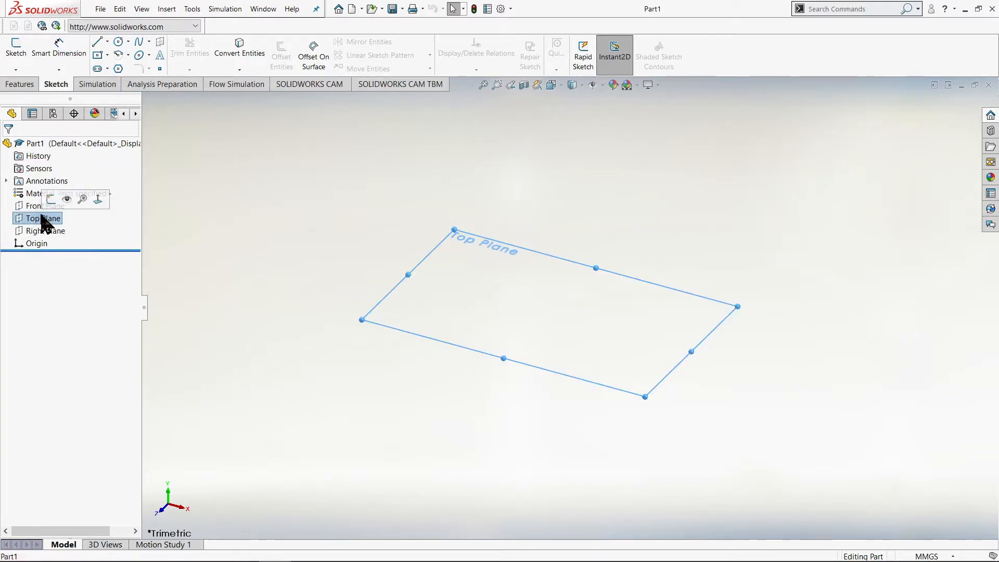
{"action": "left_click", "coordinate": [98, 199]}
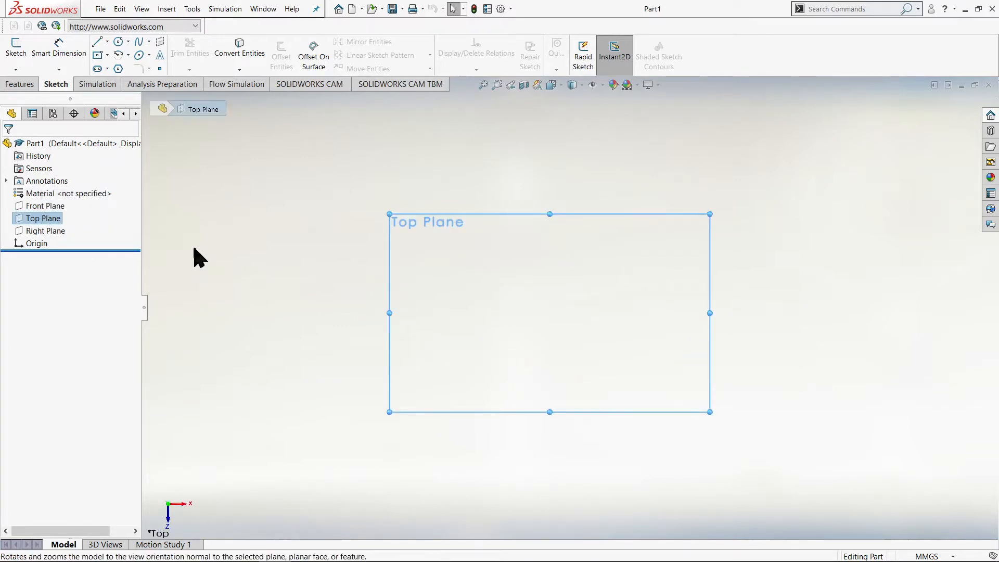
{"action": "left_click", "coordinate": [45, 206]}
{"action": "left_click", "coordinate": [40, 219]}
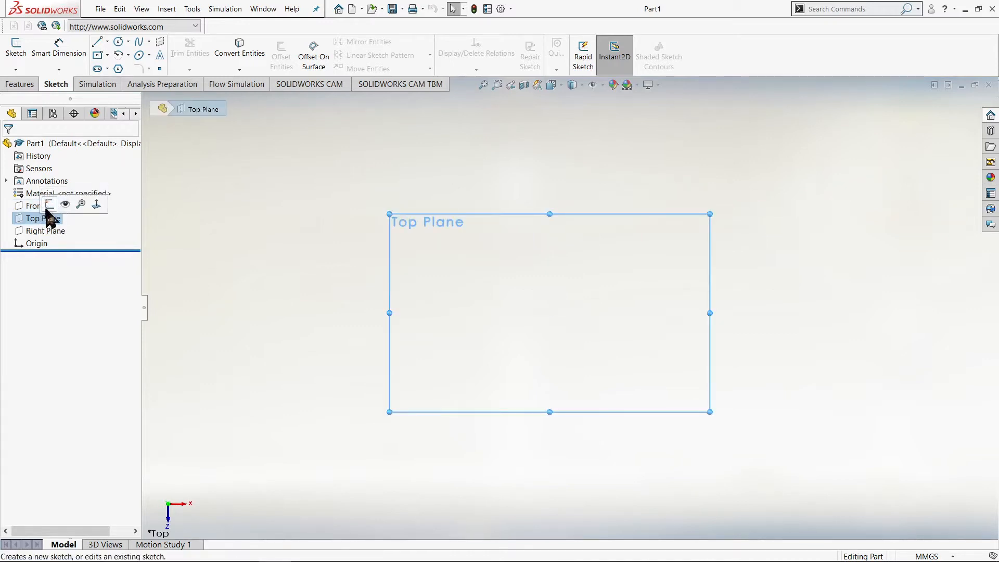
{"action": "left_click", "coordinate": [49, 204]}
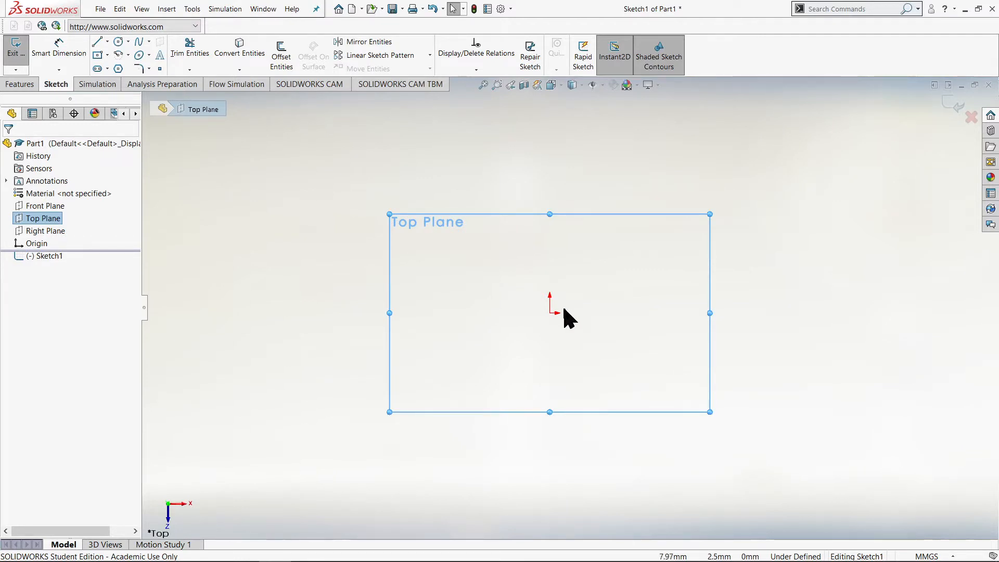
Sketch a center rectangle about 203 mm wide and 111 mm high, centered on the origin.
{"action": "left_click", "coordinate": [96, 54]}
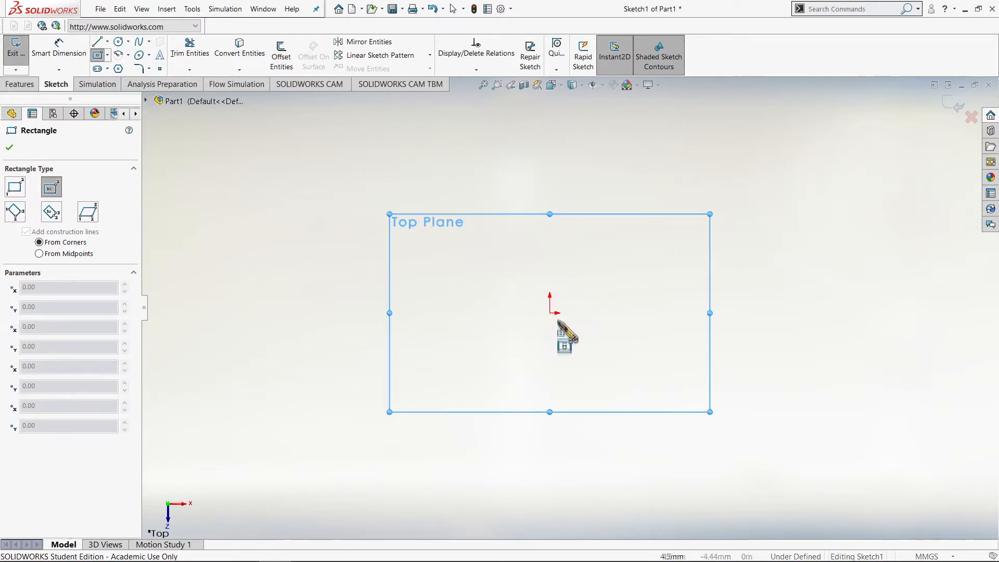
{"action": "left_click", "coordinate": [549, 313]}
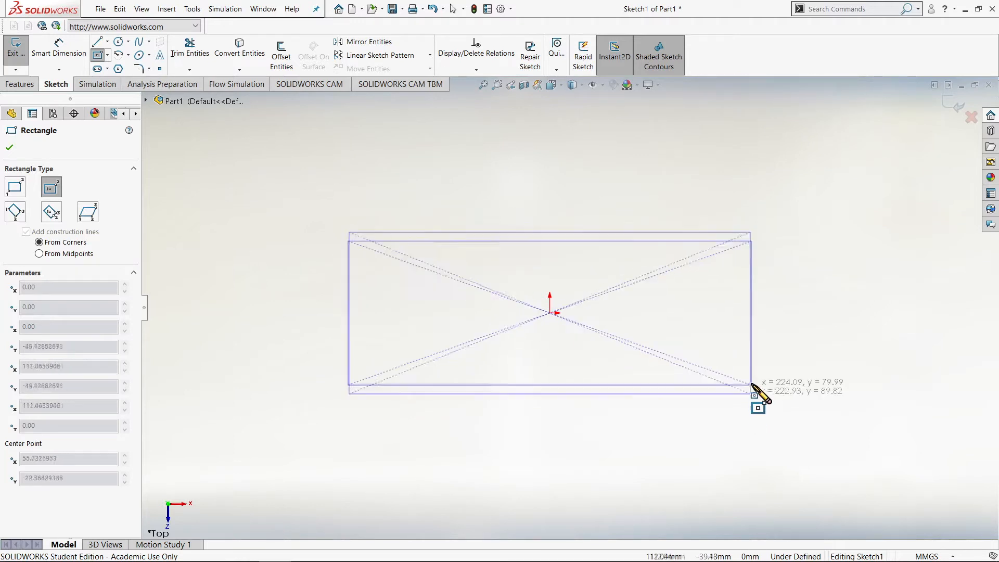
{"action": "left_click", "coordinate": [732, 414]}
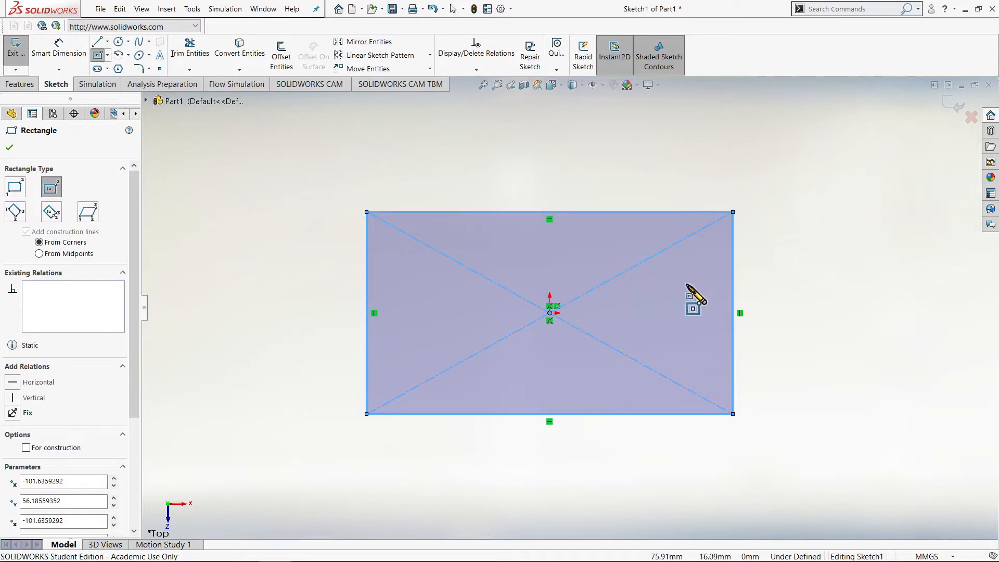
Dimension the rectangle's upper horizontal edge to 200 mm.
{"action": "right_click_drag", "start_coordinate": [878, 374], "coordinate": [885, 294]}
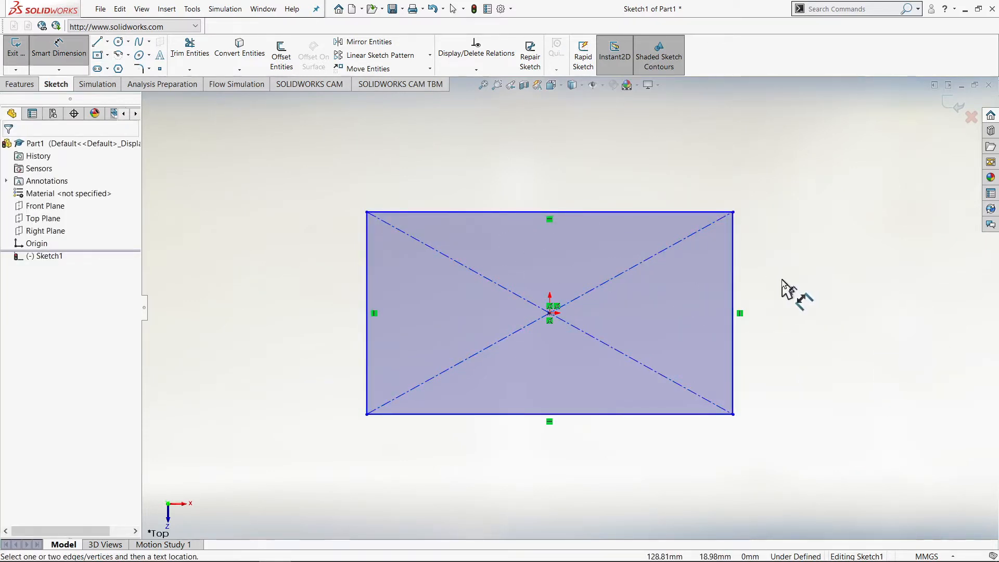
{"action": "left_click", "coordinate": [589, 212]}
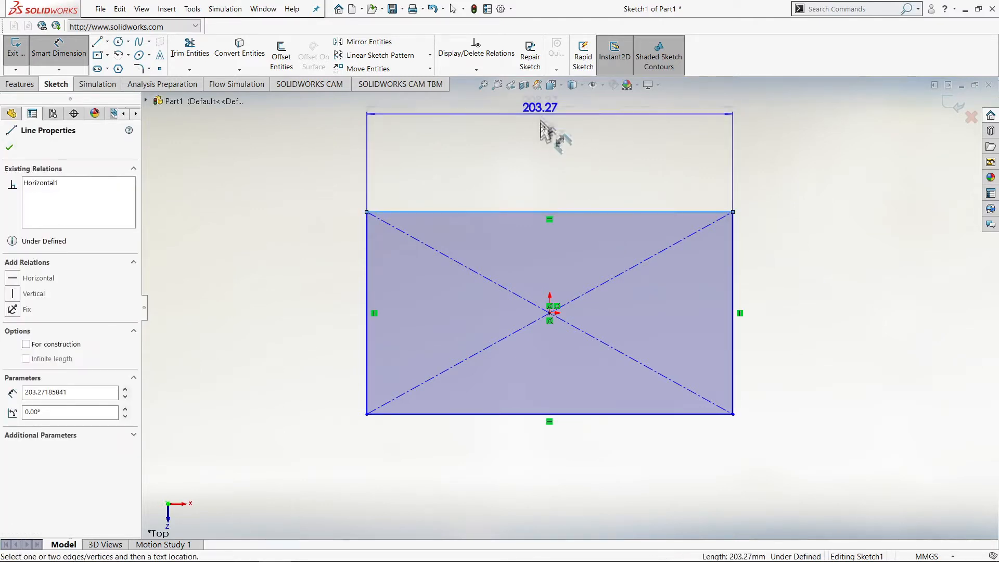
{"action": "left_click", "coordinate": [554, 148]}
{"action": "type", "text": "200"}
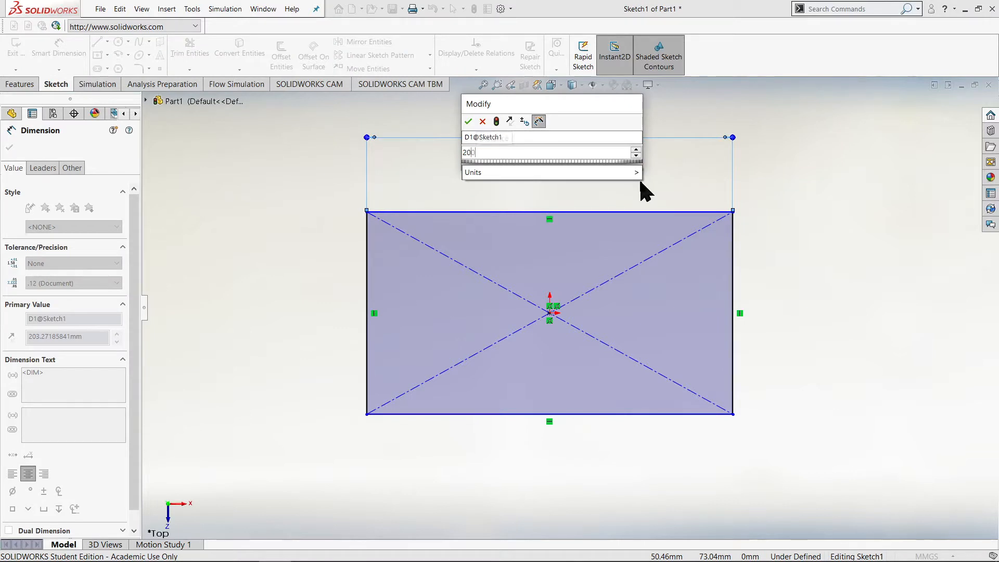
{"action": "key", "text": "Return"}
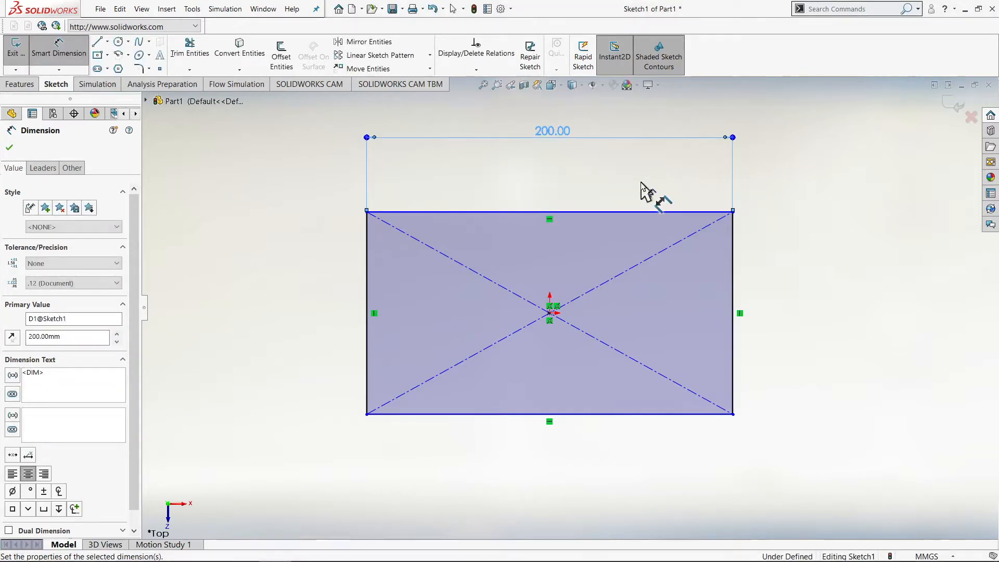
Dimension the rectangle's vertical edge on the positive X side to 200 mm.
{"action": "left_click", "coordinate": [733, 318]}
{"action": "left_click", "coordinate": [892, 325]}
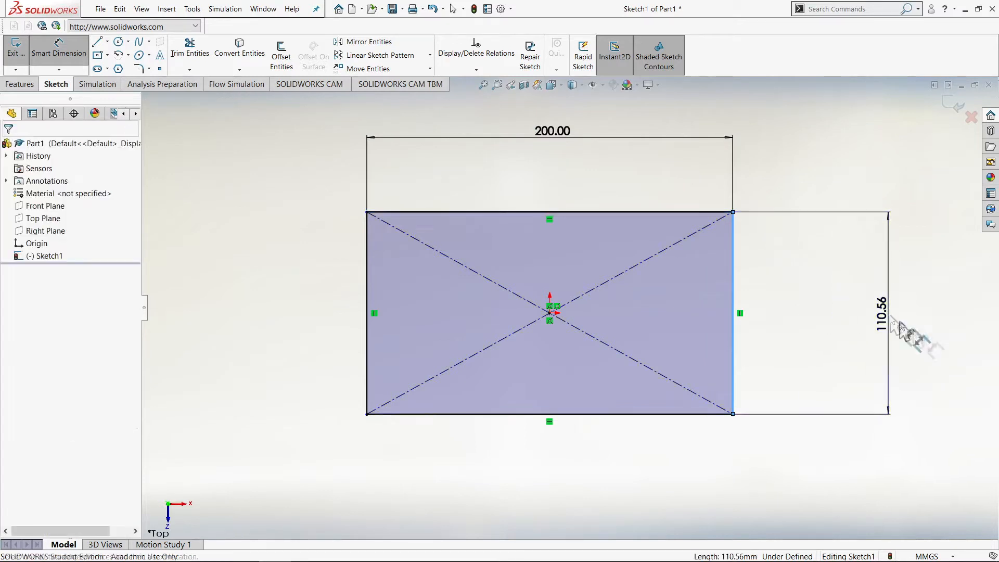
{"action": "type", "text": "200"}
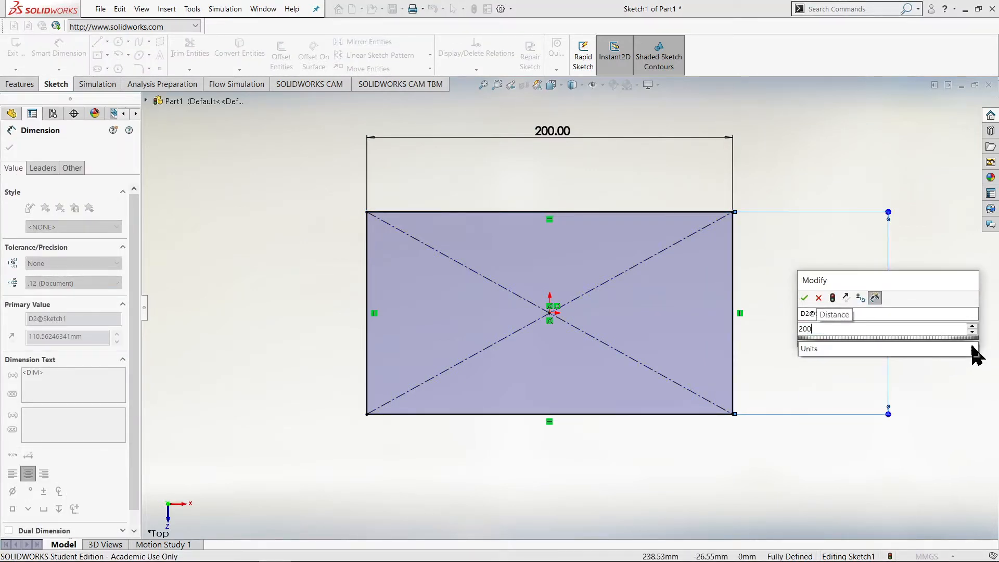
{"action": "key", "text": "Return"}
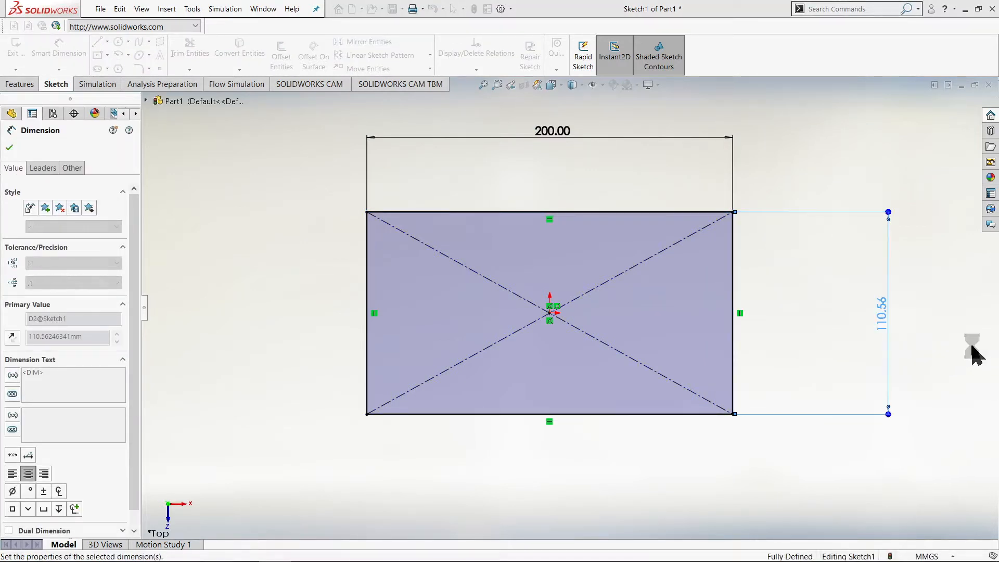
{"action": "scroll", "coordinate": [843, 319], "scroll_direction": "up", "scroll_amount": 3}
{"action": "scroll", "coordinate": [336, 264], "scroll_direction": "up", "scroll_amount": 2}
{"action": "scroll", "coordinate": [410, 271], "scroll_direction": "down", "scroll_amount": 1}
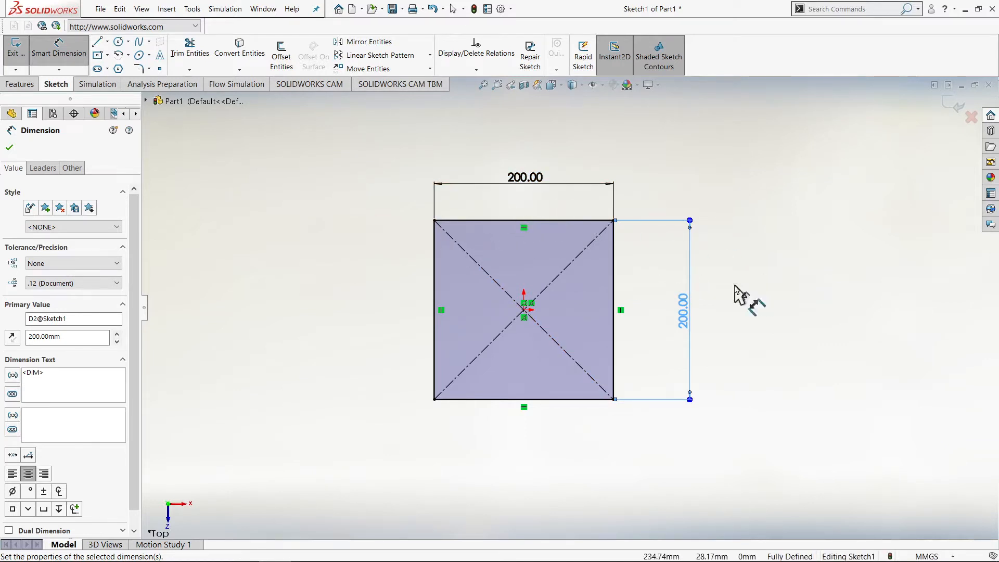
Extrude the square profile as a blind boss with a depth of 200 mm.
{"action": "left_click", "coordinate": [16, 84]}
{"action": "left_click", "coordinate": [21, 54]}
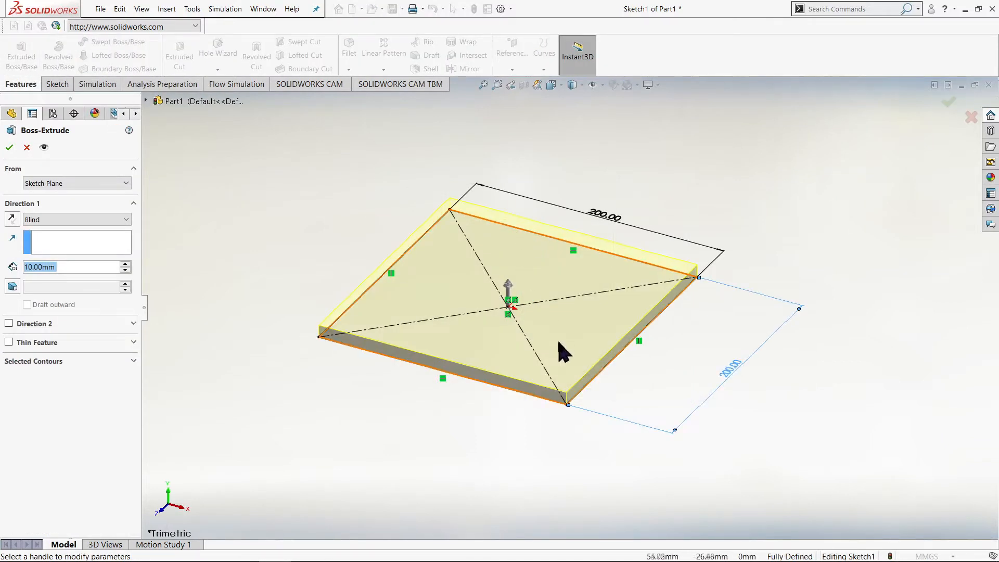
{"action": "scroll", "coordinate": [541, 323], "scroll_direction": "down", "scroll_amount": 1}
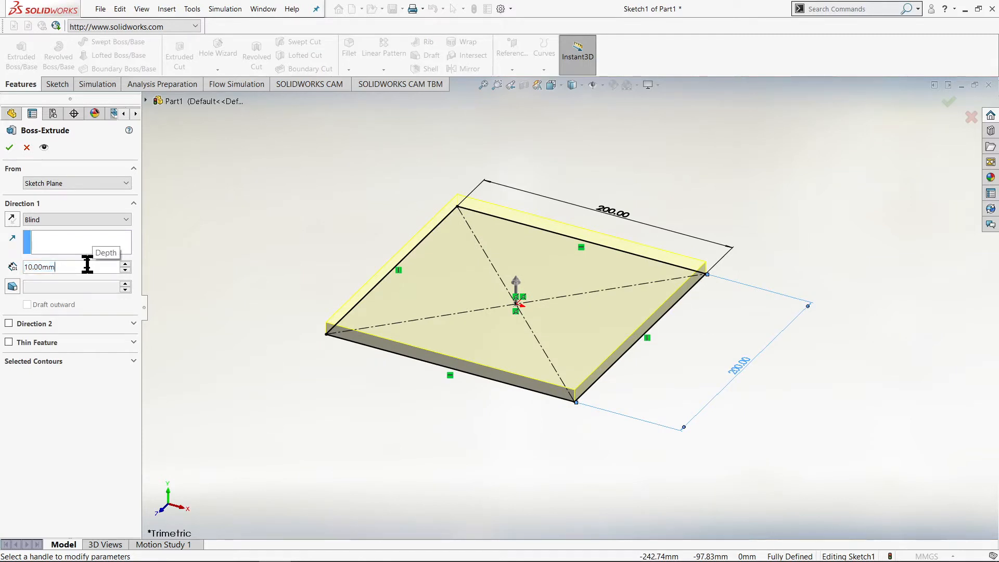
{"action": "type", "text": "200"}
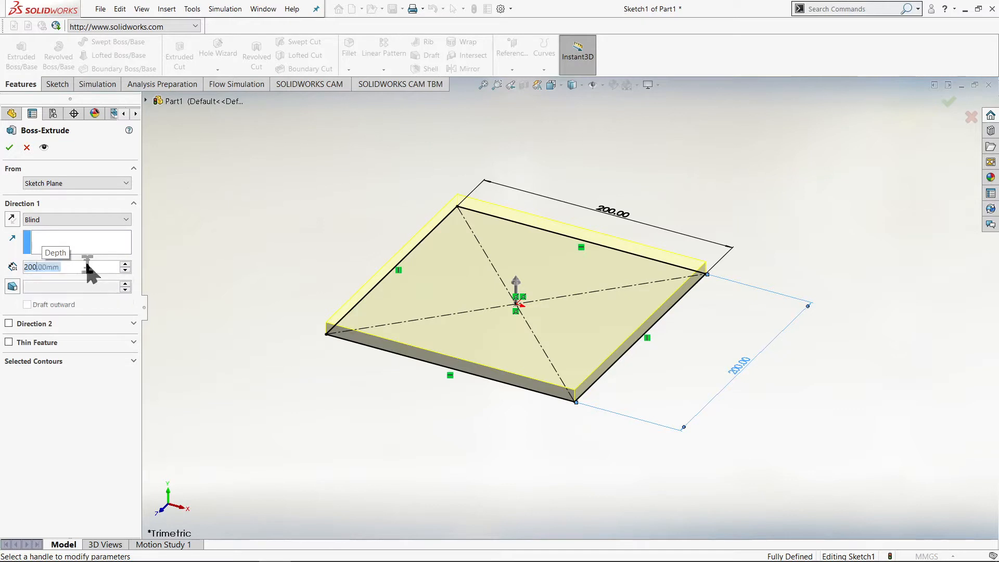
{"action": "key", "text": "Return"}
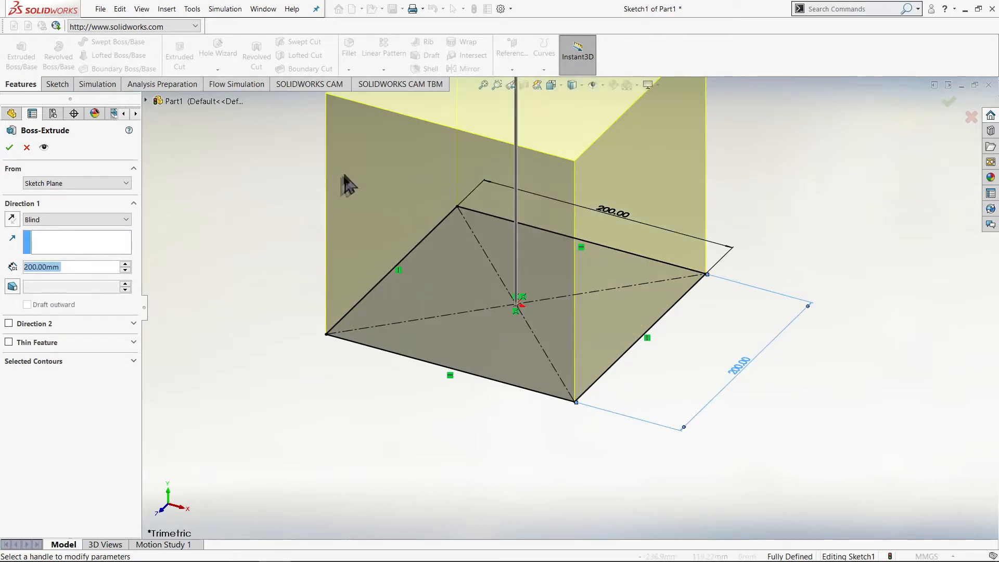
{"action": "scroll", "coordinate": [337, 183], "scroll_direction": "up", "scroll_amount": 2}
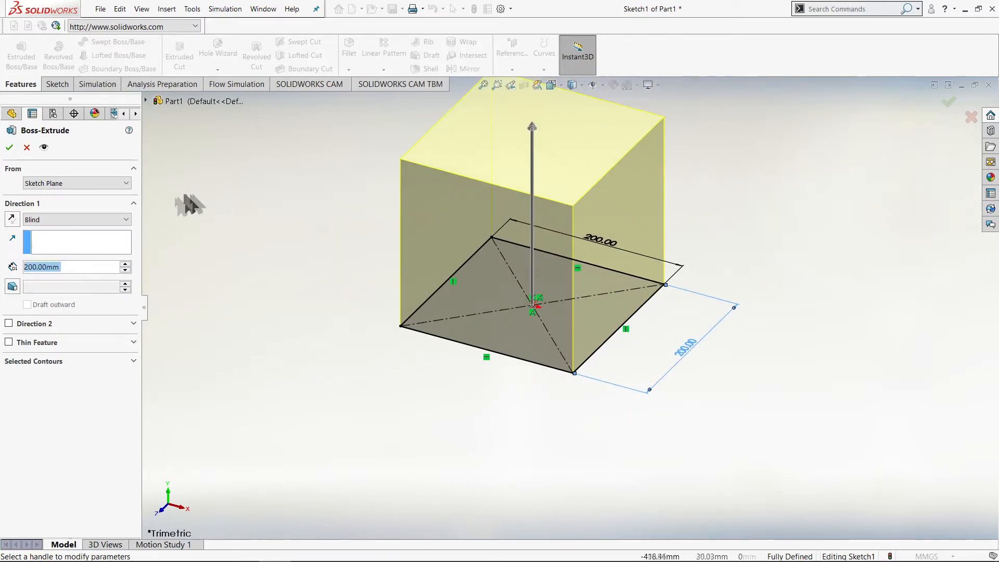
{"action": "left_click", "coordinate": [9, 149]}
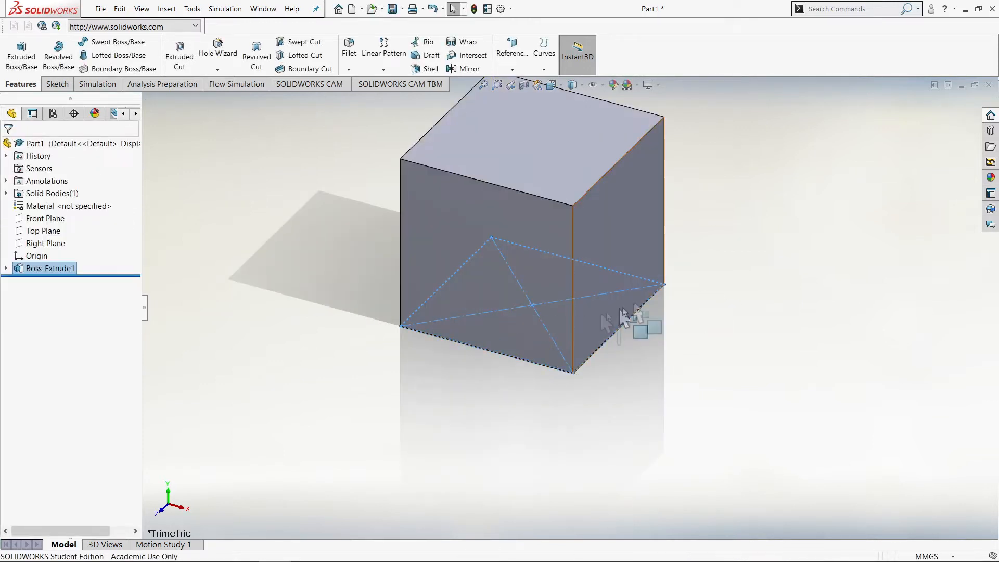
Inspect the extruded cube by orbiting around it and switching between standard views such as Right and Left.
{"action": "scroll", "coordinate": [614, 232], "scroll_direction": "up", "scroll_amount": 2}
{"action": "left_click", "coordinate": [716, 279]}
{"action": "scroll", "coordinate": [665, 291], "scroll_direction": "down", "scroll_amount": 2}
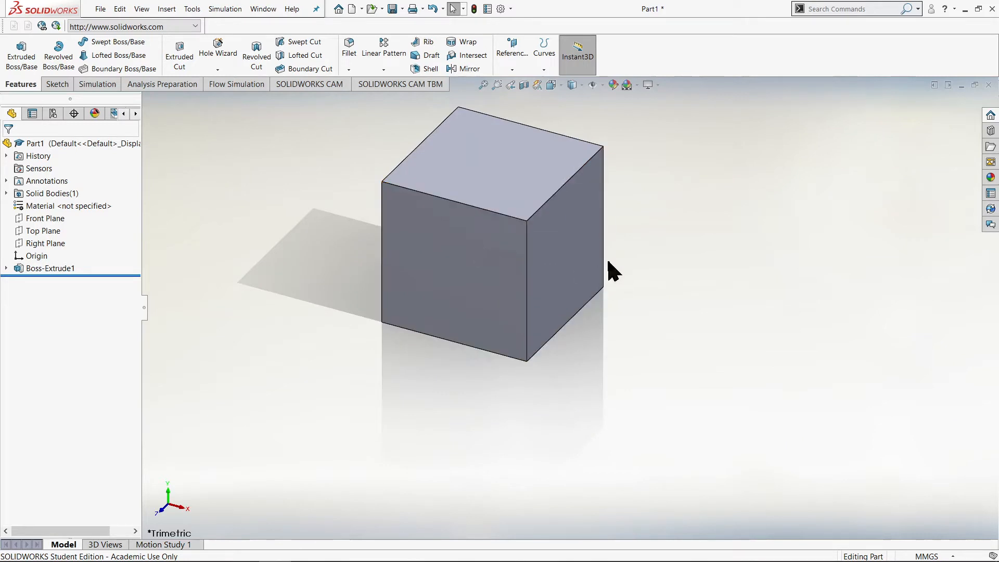
{"action": "middle_click_drag", "start_coordinate": [530, 283], "coordinate": [577, 424]}
{"action": "left_click", "coordinate": [541, 312]}
{"action": "left_click", "coordinate": [627, 288]}
{"action": "scroll", "coordinate": [485, 338], "scroll_direction": "up", "scroll_amount": 4}
{"action": "right_click_drag", "start_coordinate": [550, 326], "coordinate": [658, 317]}
{"action": "scroll", "coordinate": [583, 369], "scroll_direction": "up", "scroll_amount": 3}
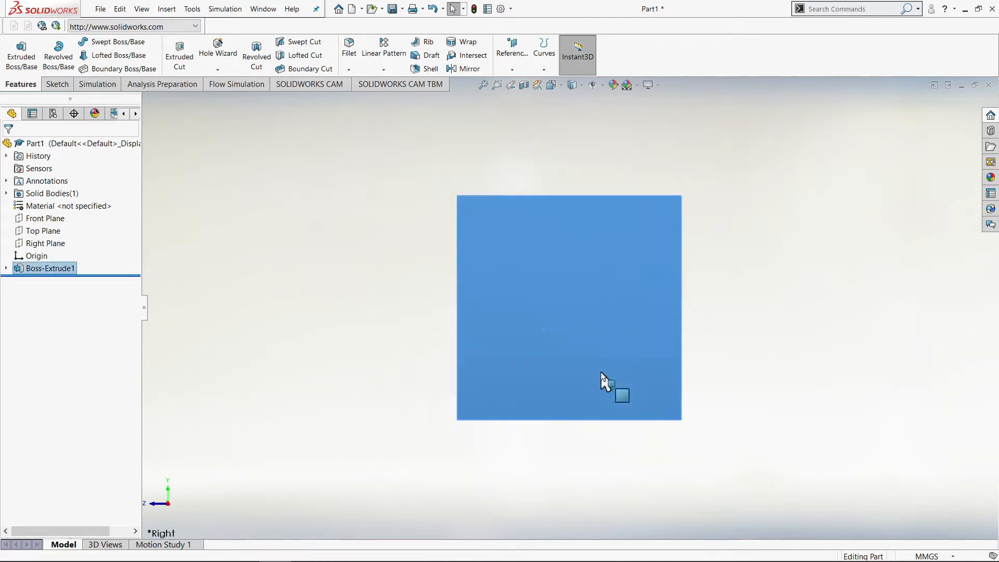
{"action": "right_click_drag", "start_coordinate": [593, 359], "coordinate": [670, 313]}
{"action": "right_click_drag", "start_coordinate": [664, 358], "coordinate": [512, 350]}
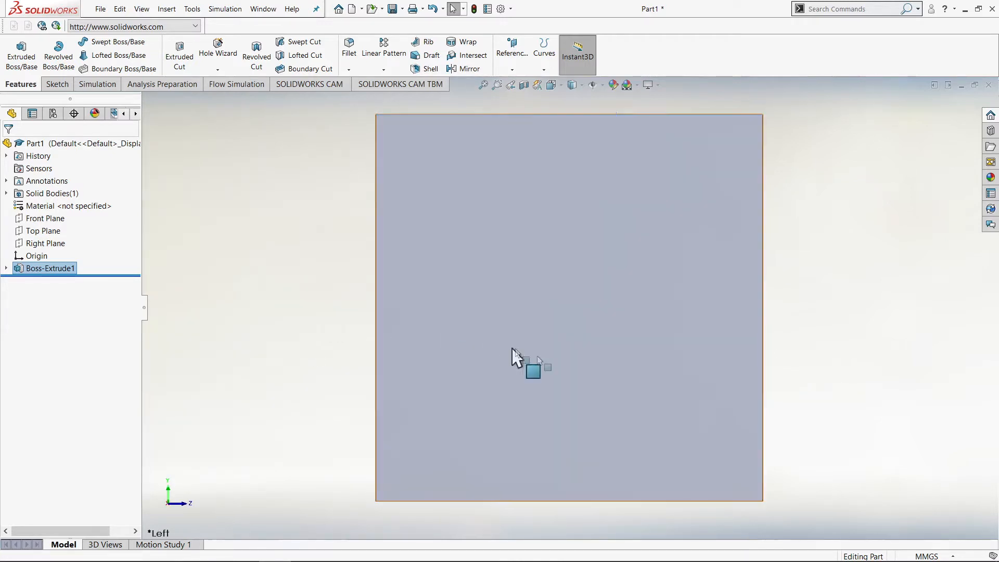
{"action": "scroll", "coordinate": [652, 356], "scroll_direction": "up", "scroll_amount": 2}
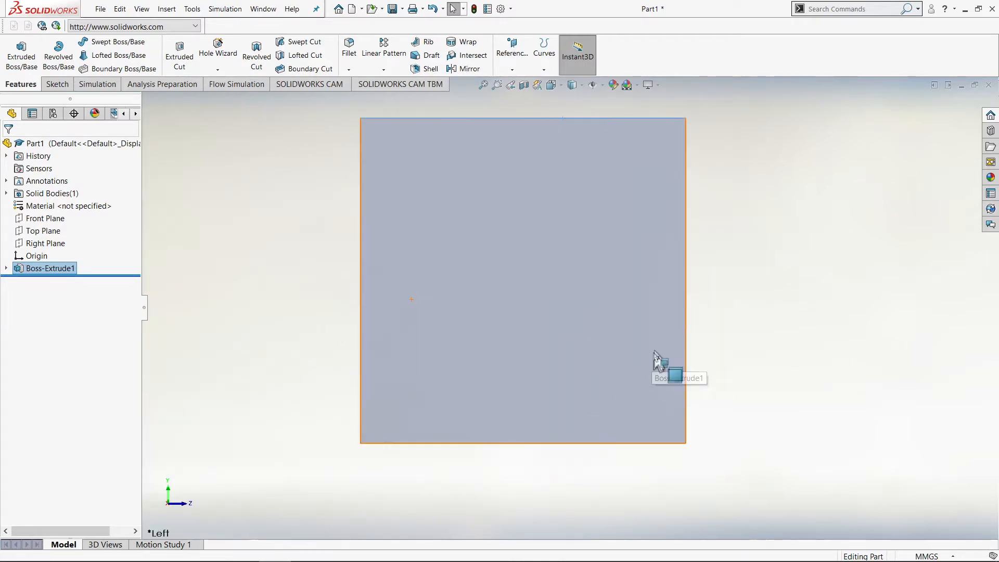
Examine the cube from several directions using the View Selector and the standard view orientations.
{"action": "left_click", "coordinate": [551, 86]}
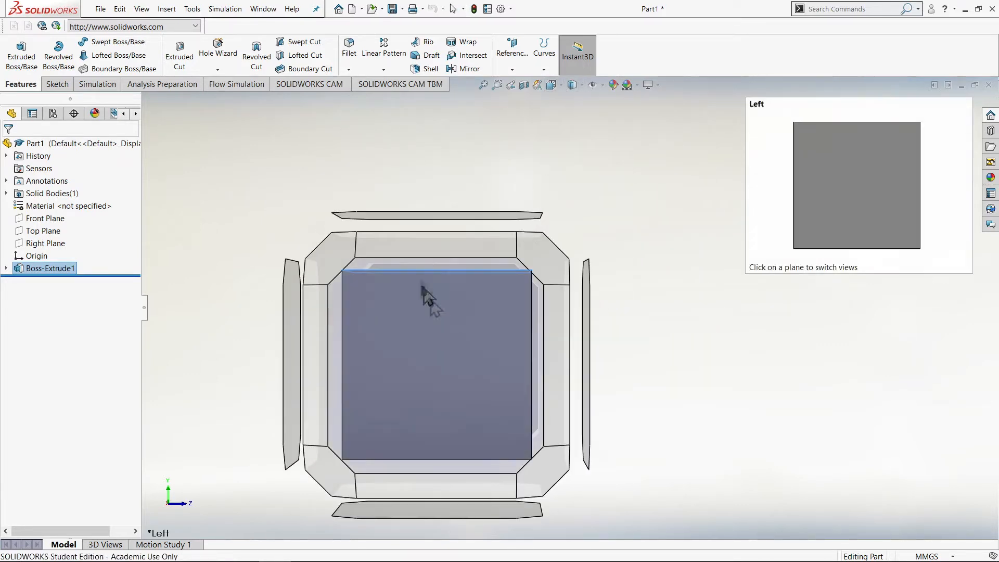
{"action": "middle_click_drag", "start_coordinate": [606, 361], "coordinate": [554, 437]}
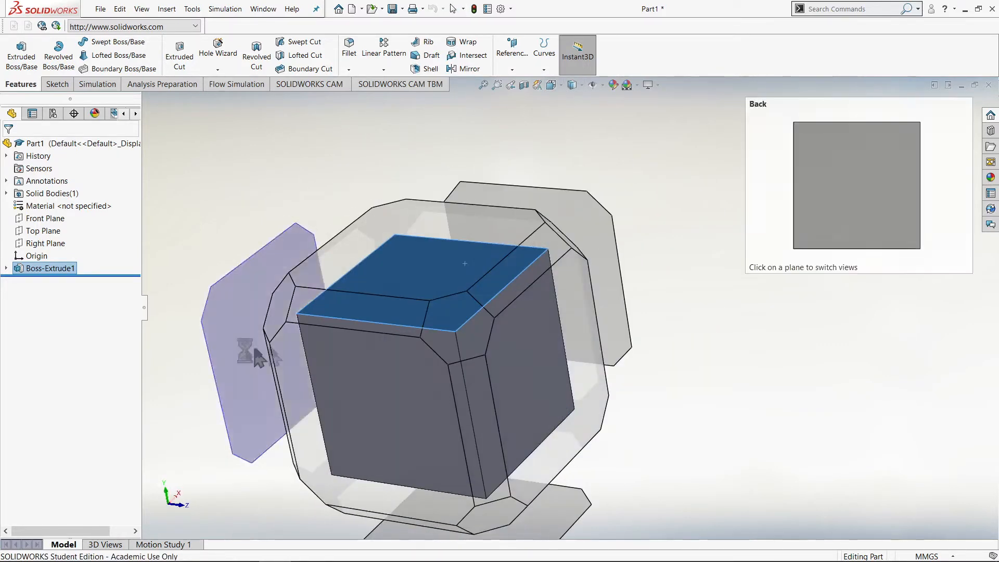
{"action": "middle_click_drag", "start_coordinate": [585, 386], "coordinate": [536, 439]}
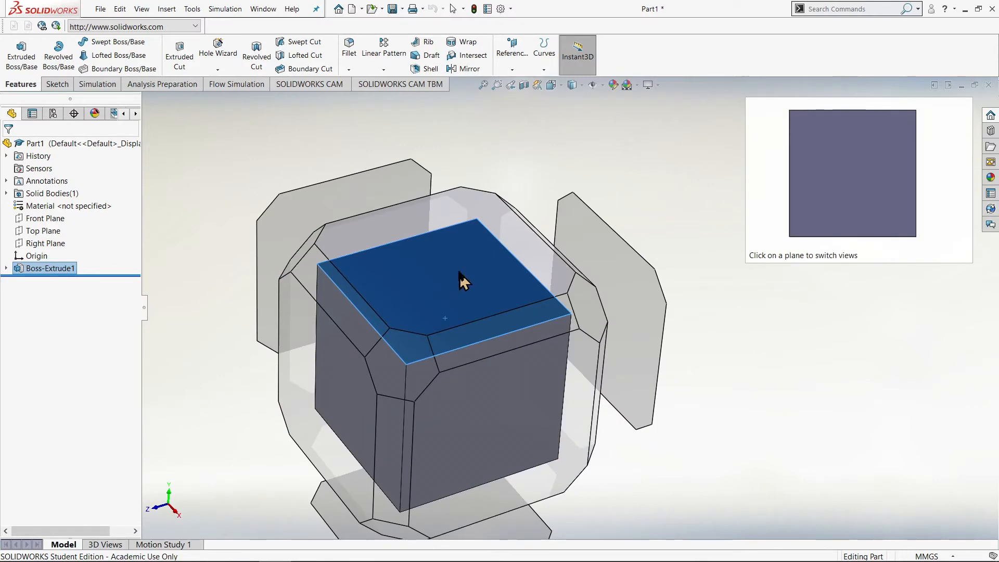
{"action": "middle_click_drag", "start_coordinate": [467, 275], "coordinate": [526, 411]}
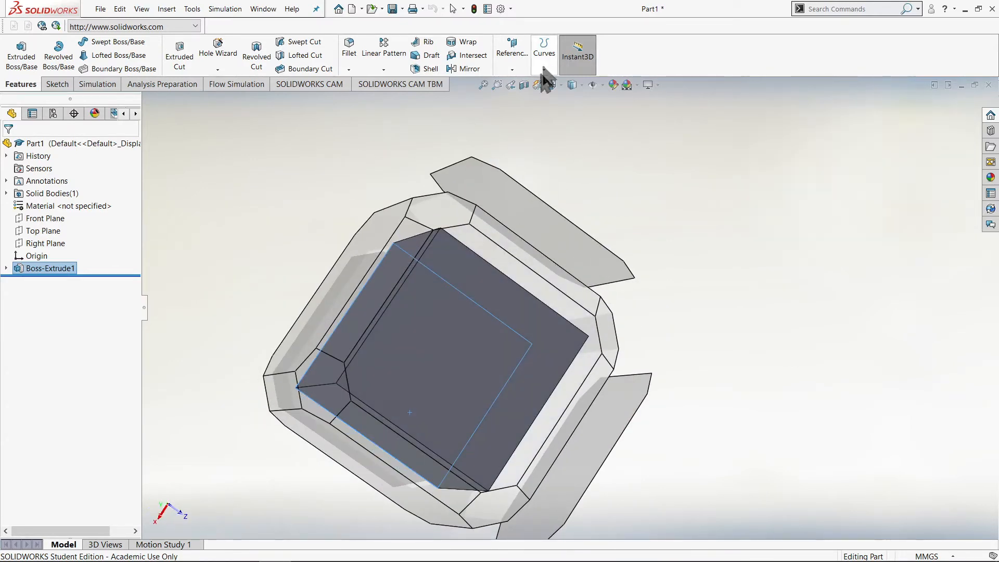
{"action": "left_click", "coordinate": [560, 88]}
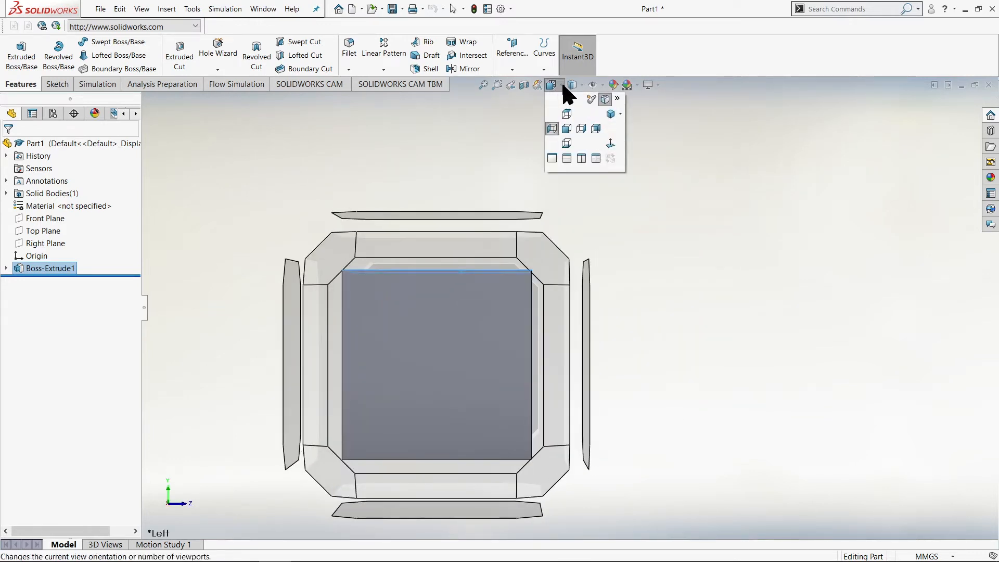
{"action": "left_click", "coordinate": [580, 129]}
{"action": "middle_click_drag", "start_coordinate": [649, 353], "coordinate": [540, 359]}
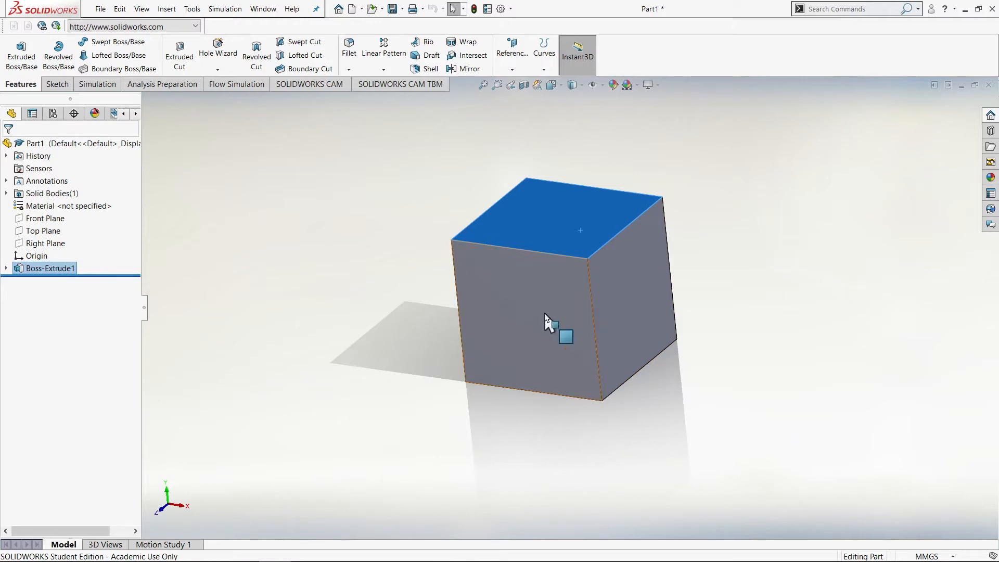
{"action": "middle_click_drag", "start_coordinate": [511, 294], "coordinate": [556, 300]}
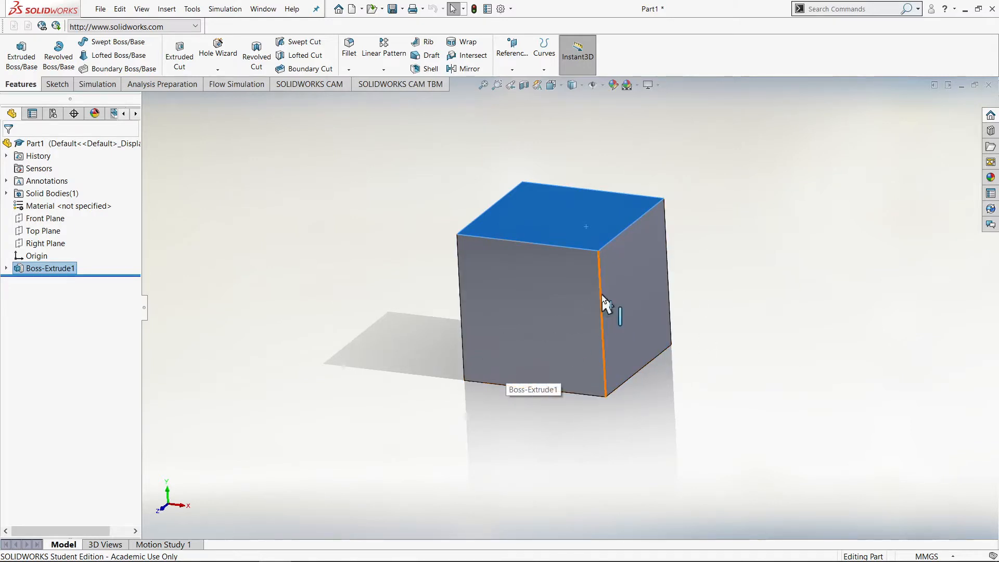
{"action": "middle_click_drag", "start_coordinate": [568, 364], "coordinate": [452, 349]}
{"action": "left_click", "coordinate": [546, 303]}
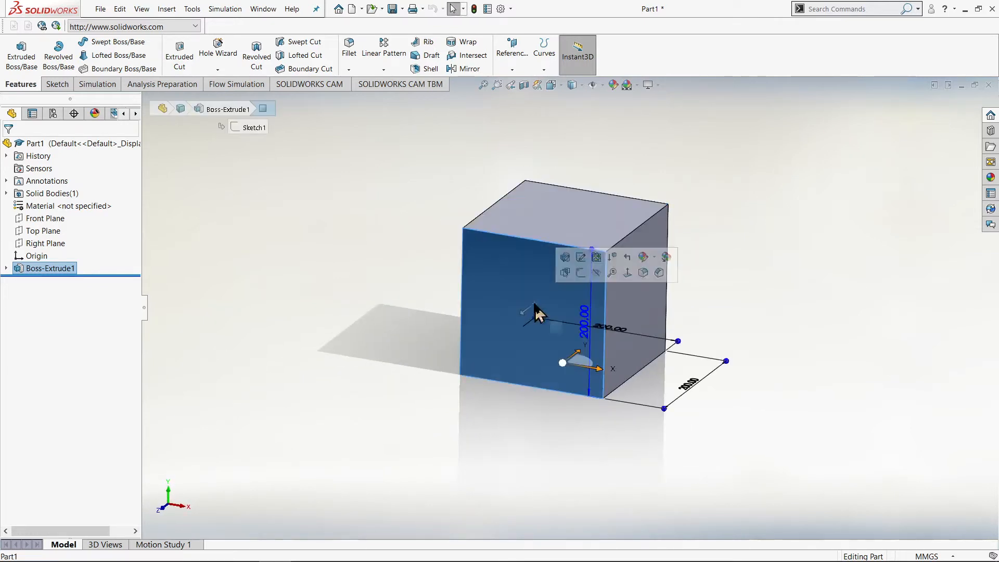
{"action": "right_click", "coordinate": [536, 274]}
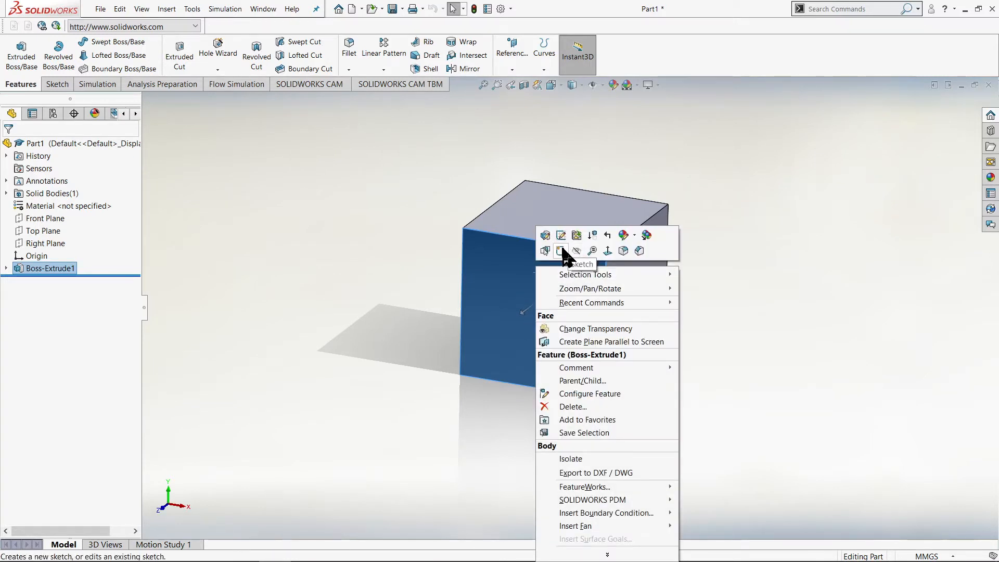
{"action": "left_click", "coordinate": [560, 251]}
{"action": "mouse_move", "coordinate": [624, 307]}
{"action": "middle_mouse_down"}
{"action": "mouse_move", "coordinate": [687, 241]}
{"action": "mouse_move", "coordinate": [675, 216]}
{"action": "mouse_move", "coordinate": [641, 214]}
{"action": "mouse_move", "coordinate": [642, 156]}
{"action": "mouse_move", "coordinate": [656, 193]}
{"action": "middle_mouse_up"}
{"action": "right_click", "coordinate": [611, 327]}
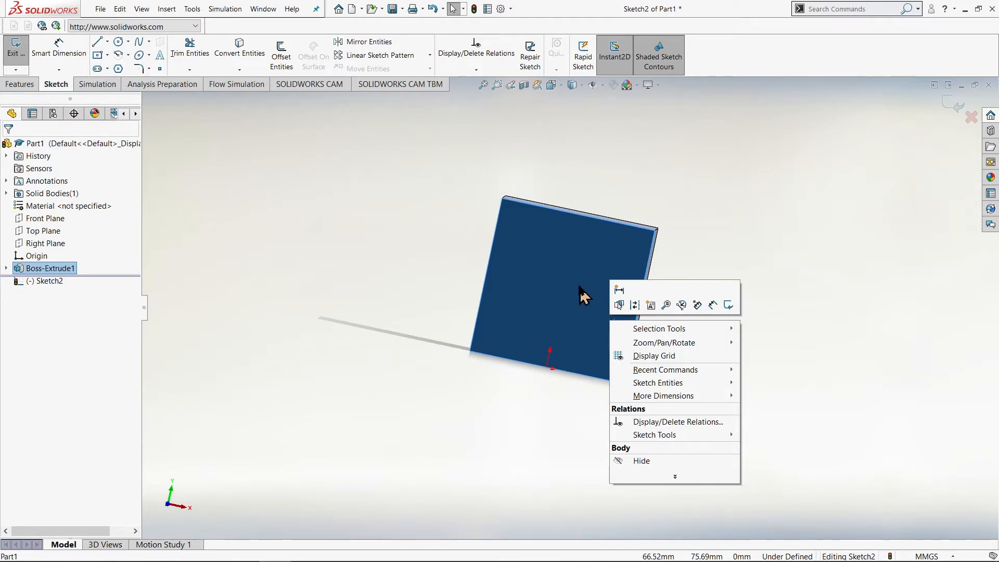
{"action": "left_click", "coordinate": [702, 223]}
{"action": "right_click", "coordinate": [596, 306]}
{"action": "left_click", "coordinate": [742, 240]}
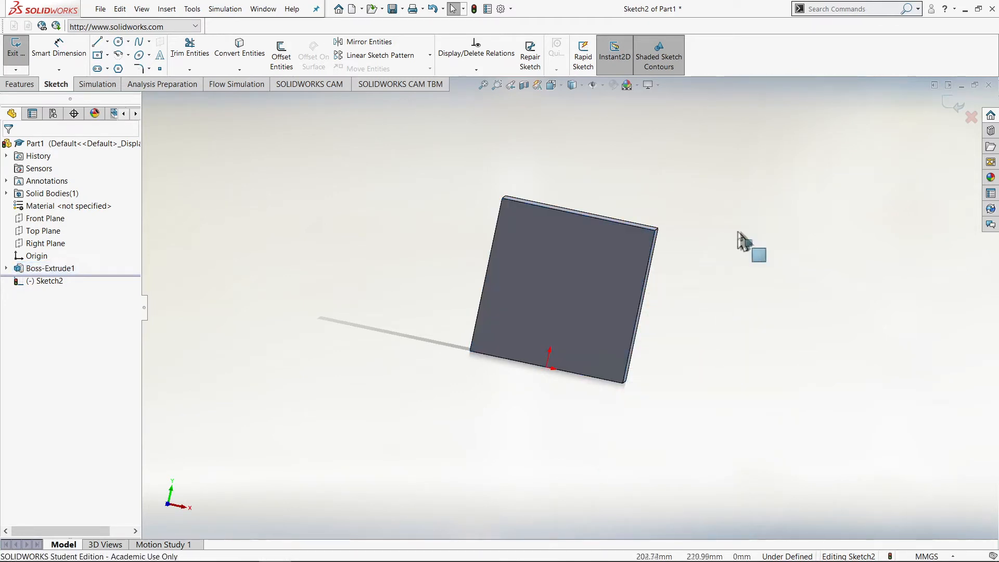
{"action": "left_click", "coordinate": [970, 117]}
Orient the view normal to the cube's front face and start a new sketch on that face.
{"action": "left_click", "coordinate": [538, 295]}
{"action": "mouse_move", "coordinate": [737, 352]}
{"action": "middle_mouse_down"}
{"action": "mouse_move", "coordinate": [501, 229]}
{"action": "mouse_move", "coordinate": [556, 262]}
{"action": "middle_mouse_up"}
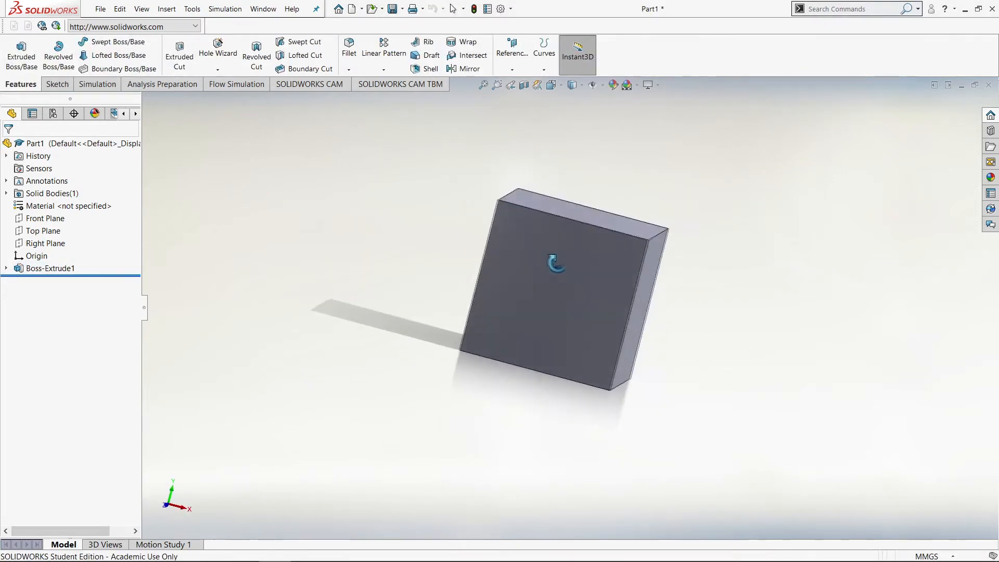
{"action": "left_click", "coordinate": [572, 333]}
{"action": "right_click", "coordinate": [541, 292]}
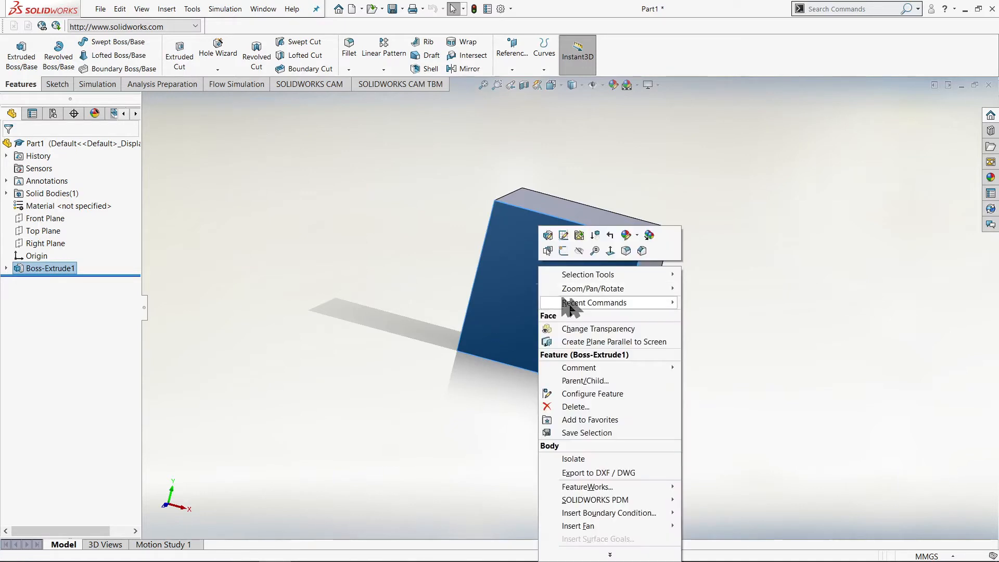
{"action": "left_click", "coordinate": [611, 251]}
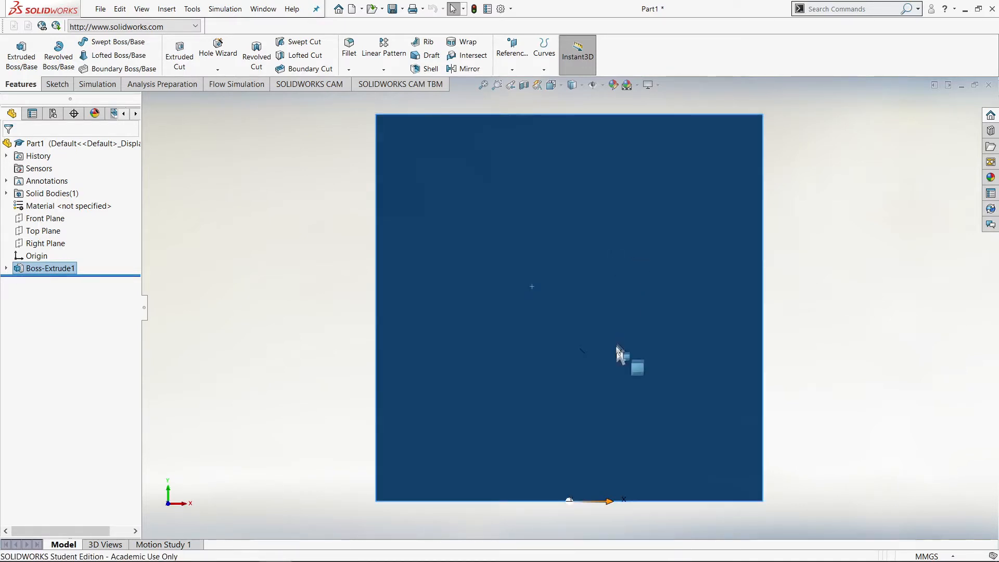
{"action": "right_click", "coordinate": [608, 287]}
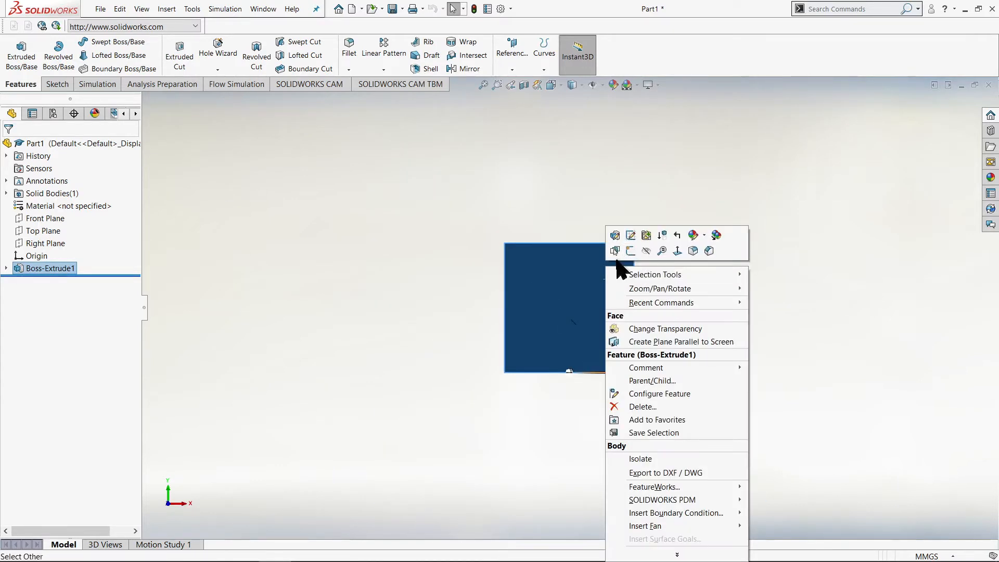
{"action": "left_click", "coordinate": [630, 252]}
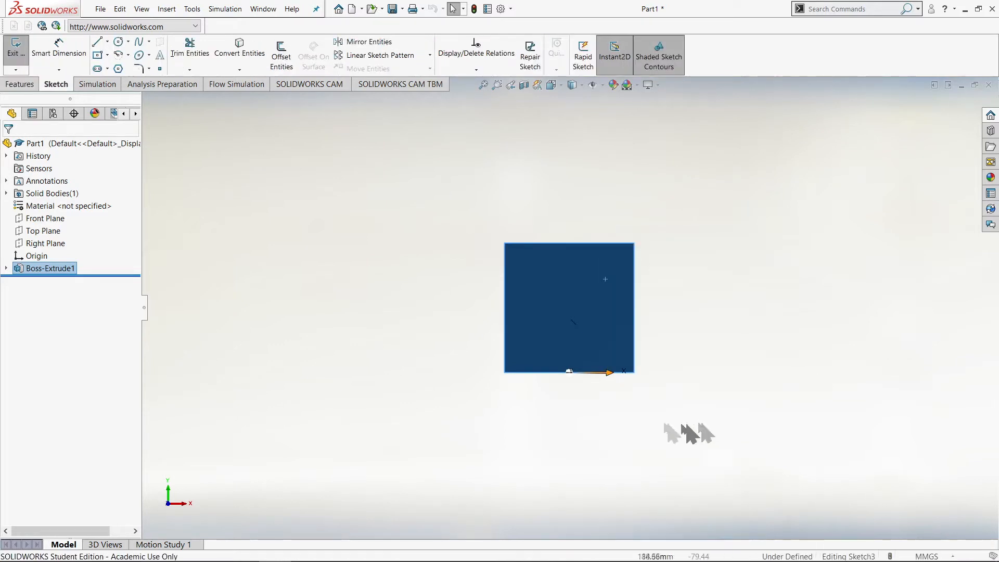
Sketch a circle of about 75 mm radius centred on the middle of the cube's front face.
{"action": "scroll", "coordinate": [606, 270], "scroll_direction": "down", "scroll_amount": 1}
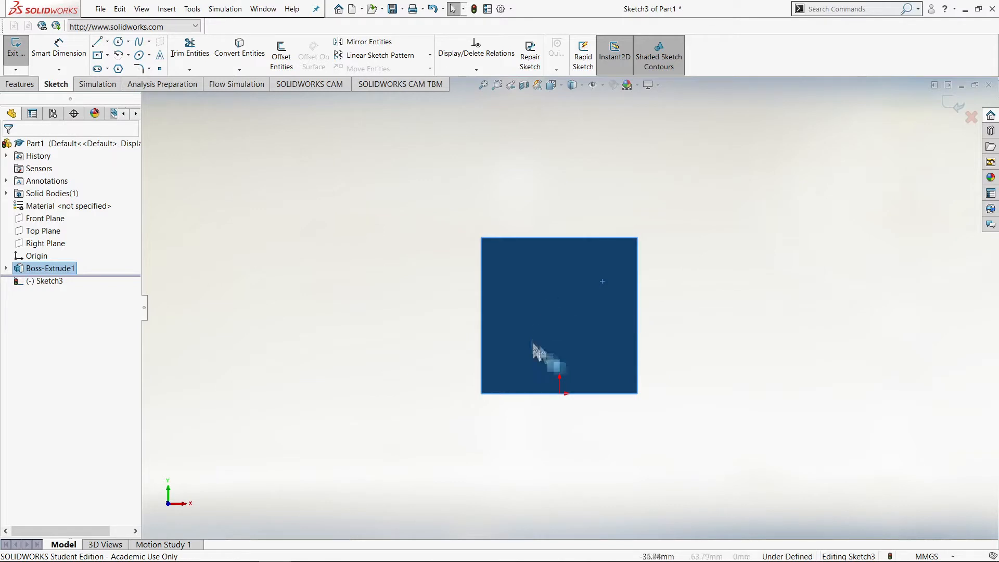
{"action": "scroll", "coordinate": [590, 235], "scroll_direction": "down", "scroll_amount": 1}
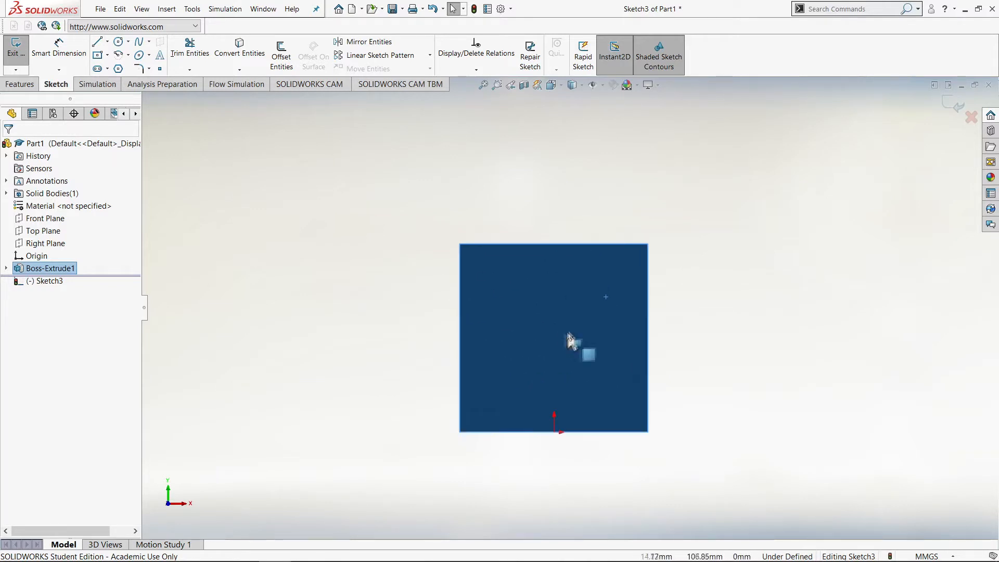
{"action": "scroll", "coordinate": [572, 341], "scroll_direction": "up", "scroll_amount": 1}
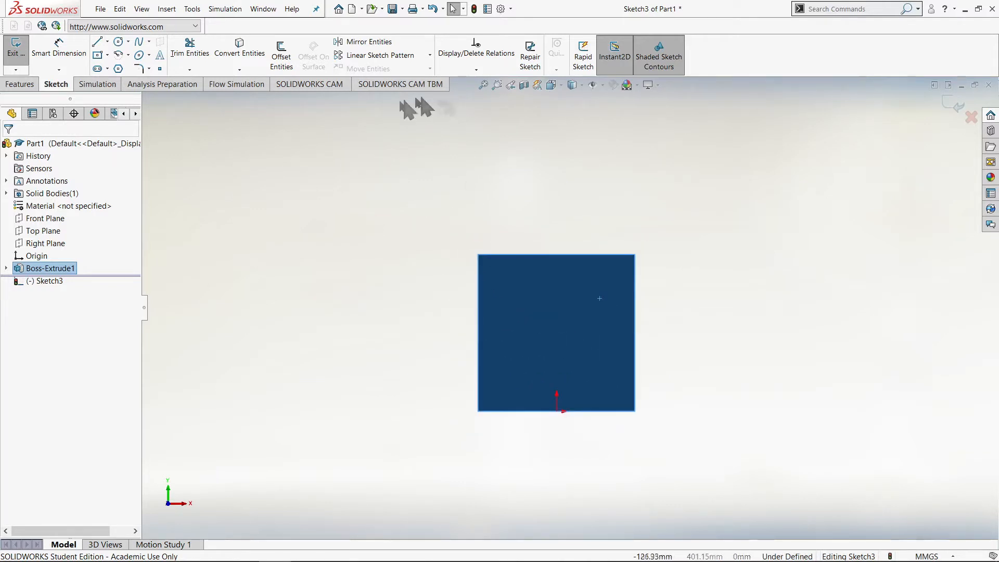
{"action": "left_click", "coordinate": [119, 41]}
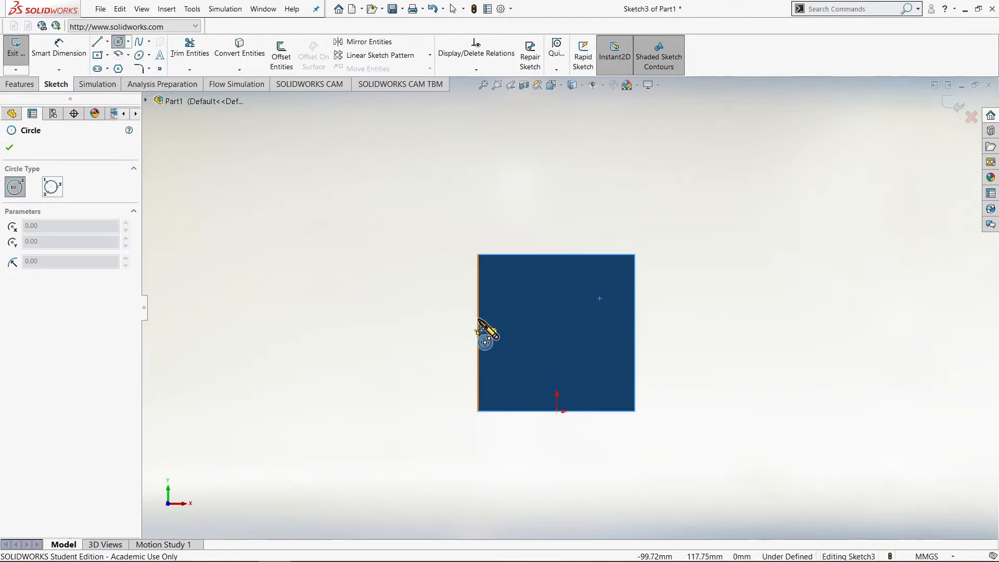
{"action": "left_click", "coordinate": [557, 333]}
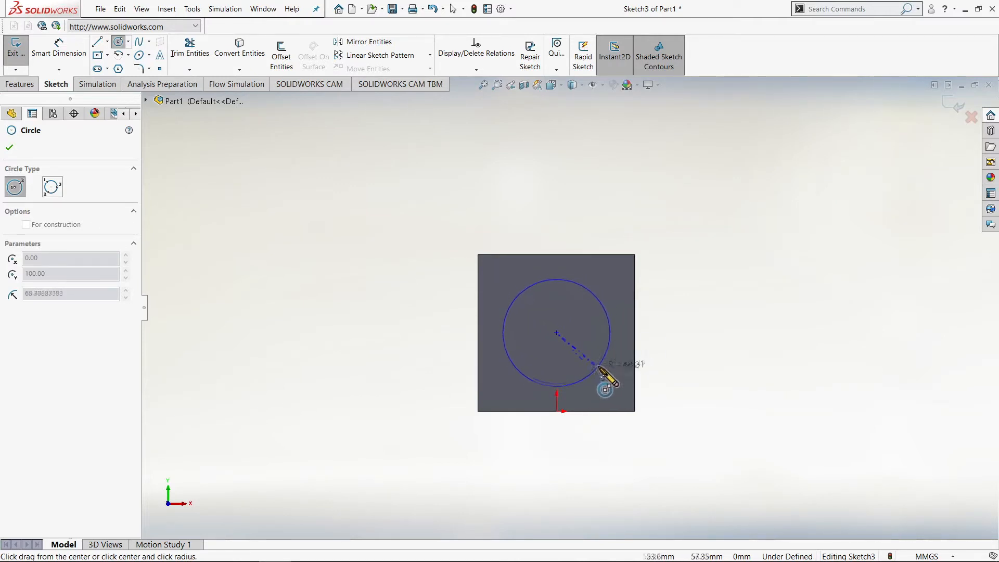
{"action": "left_click", "coordinate": [604, 367]}
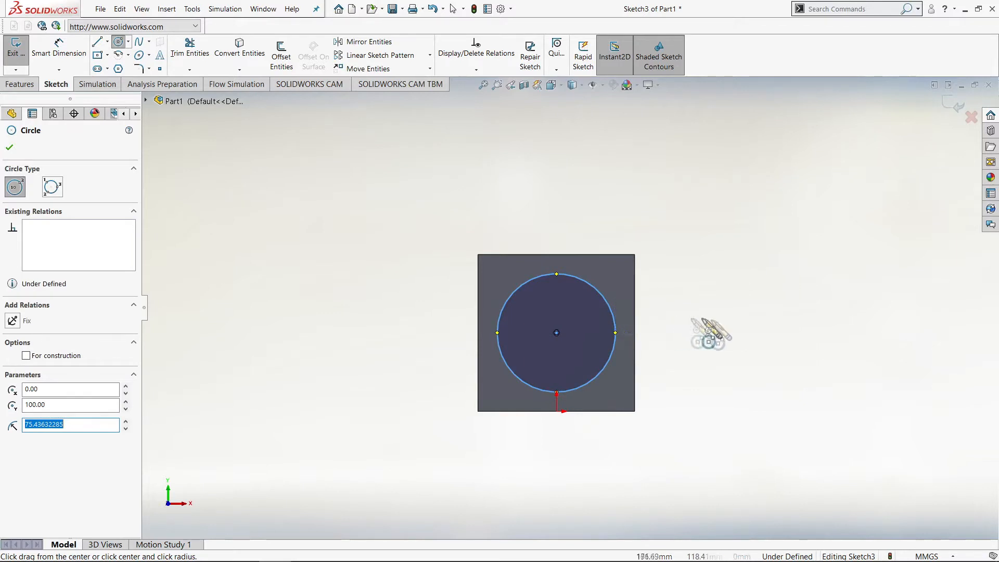
Dimension the circle's diameter to 150 mm.
{"action": "right_click_drag", "start_coordinate": [767, 358], "coordinate": [768, 261]}
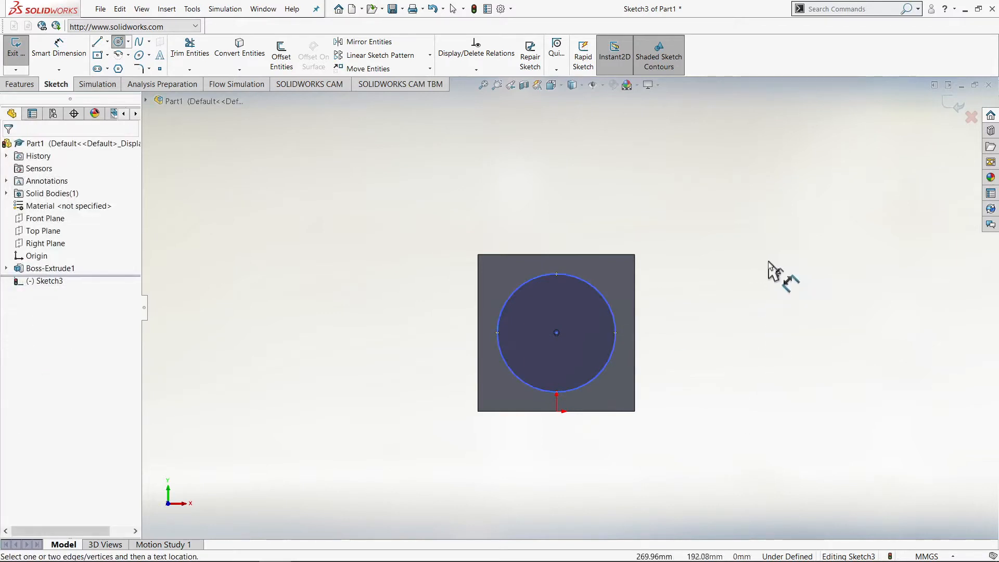
{"action": "left_click", "coordinate": [611, 308]}
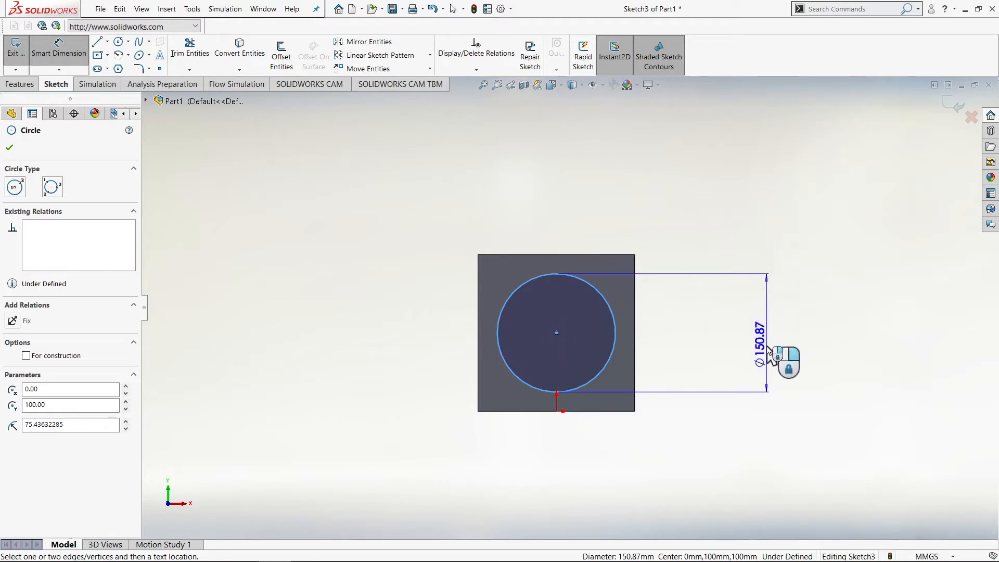
{"action": "left_click", "coordinate": [844, 335]}
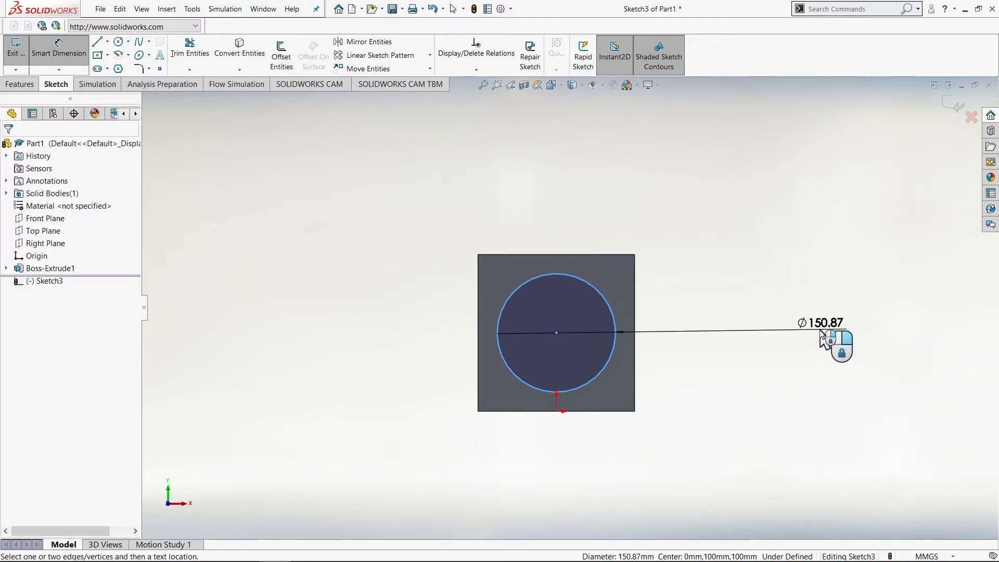
{"action": "type", "text": "15"}
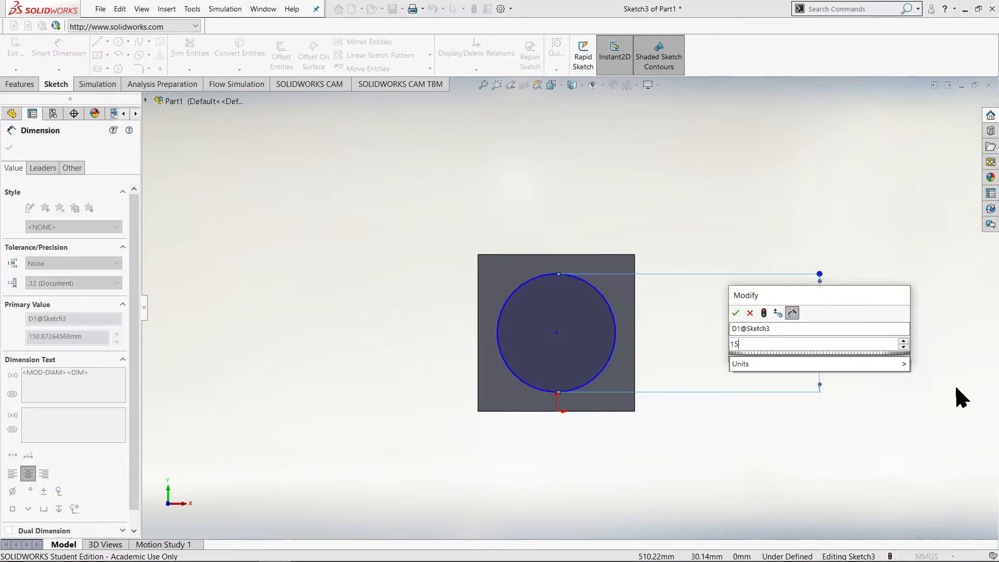
{"action": "key", "text": "Return"}
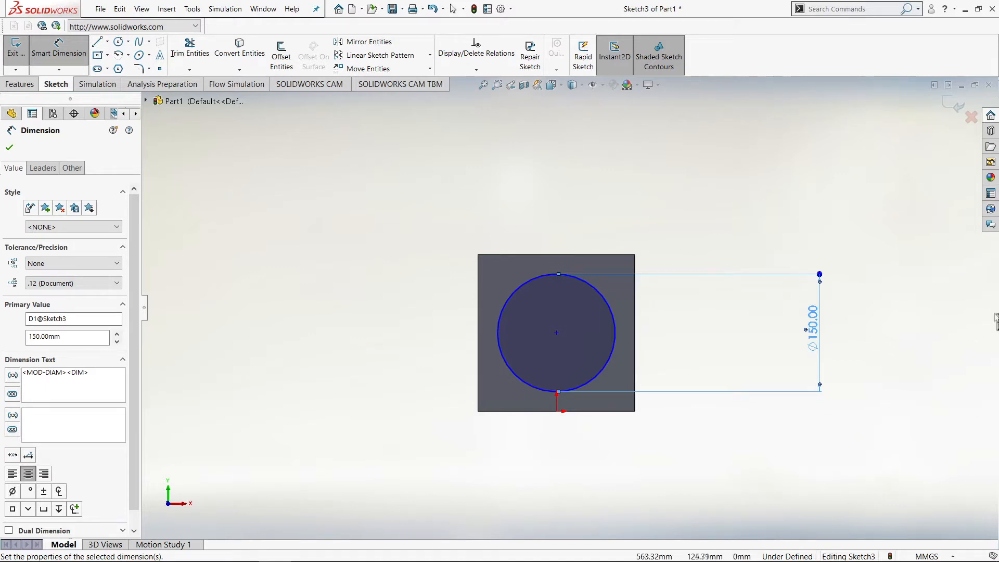
Cut-extrude the circle into the cube as a blind cut with a depth of 100 mm.
{"action": "key", "text": "ctrl+7"}
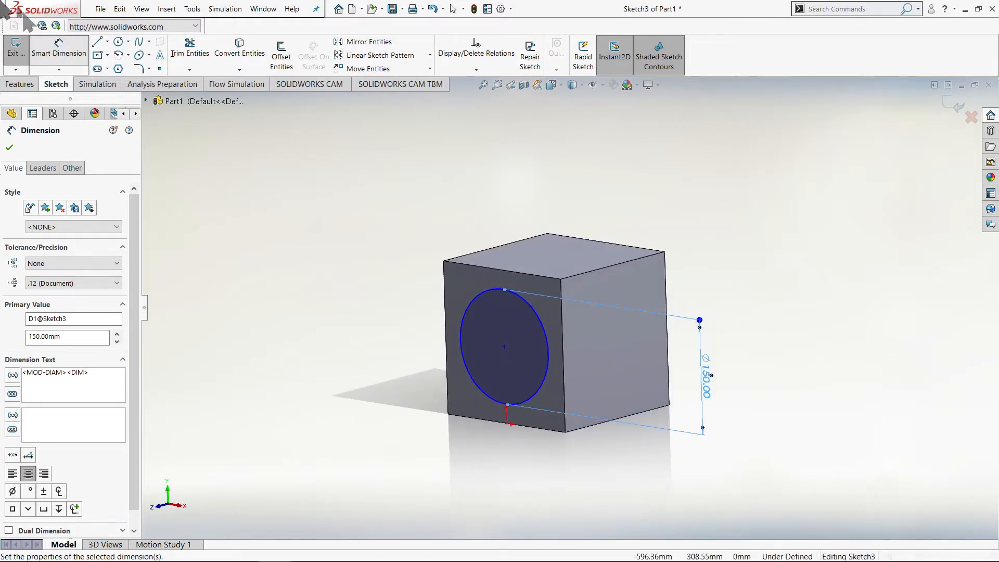
{"action": "left_click", "coordinate": [19, 85]}
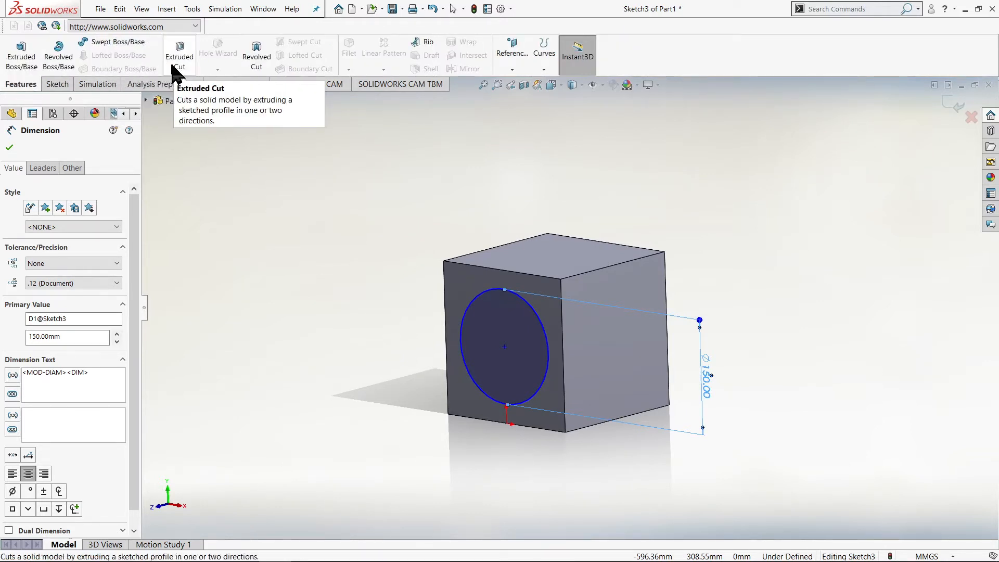
{"action": "left_click", "coordinate": [179, 57]}
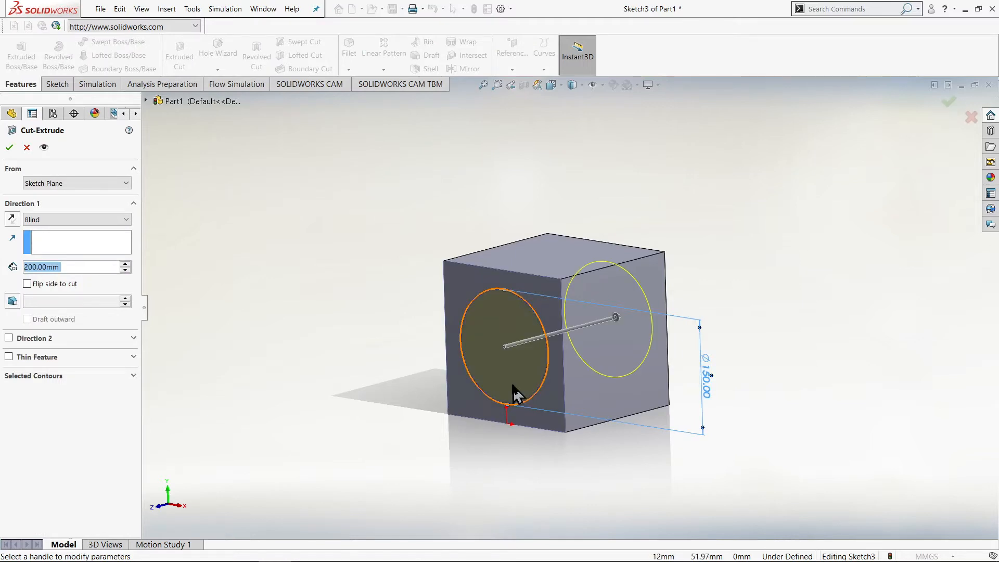
{"action": "middle_click_drag", "start_coordinate": [572, 385], "coordinate": [510, 395]}
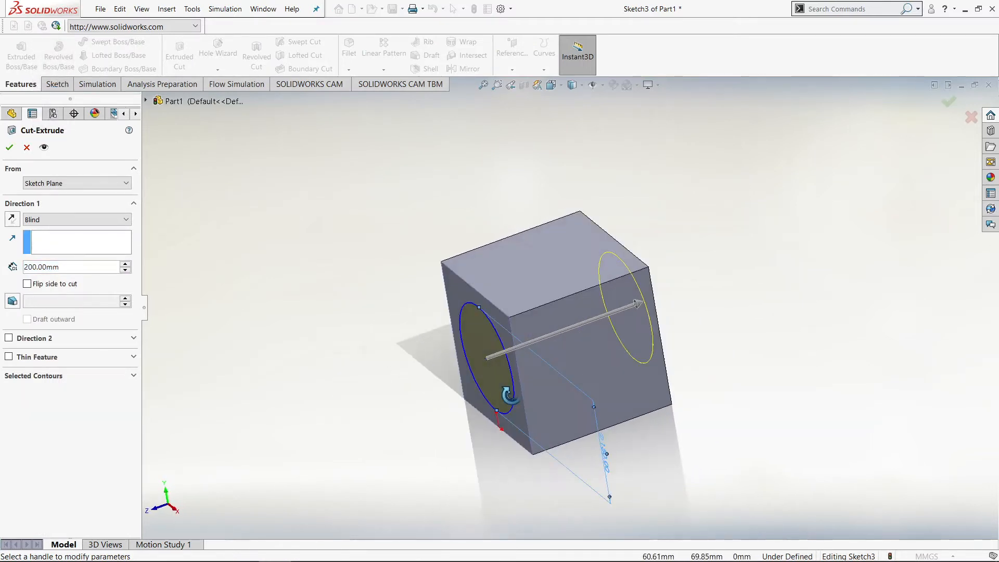
{"action": "middle_click_drag", "start_coordinate": [584, 390], "coordinate": [540, 401]}
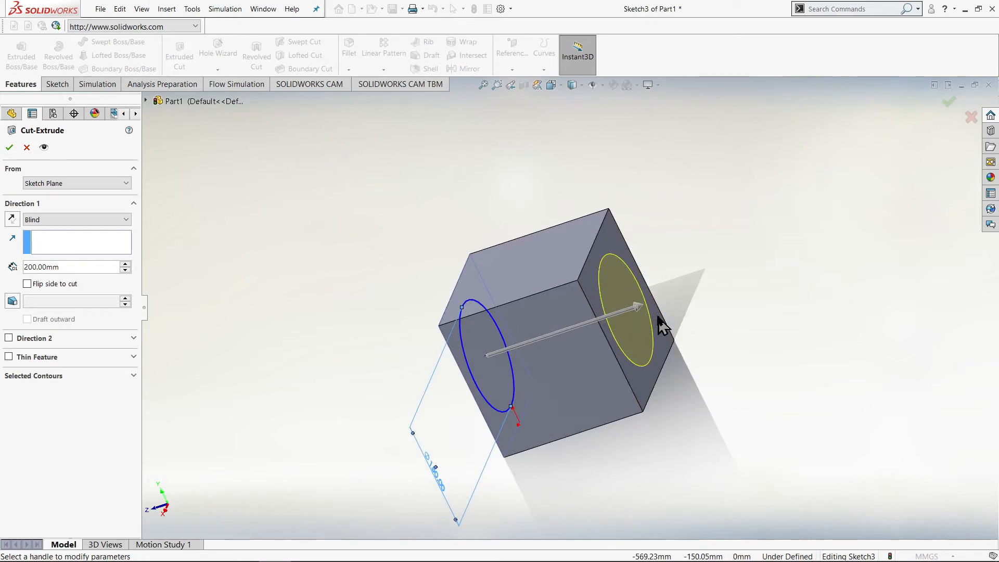
{"action": "middle_click_drag", "start_coordinate": [656, 318], "coordinate": [735, 297]}
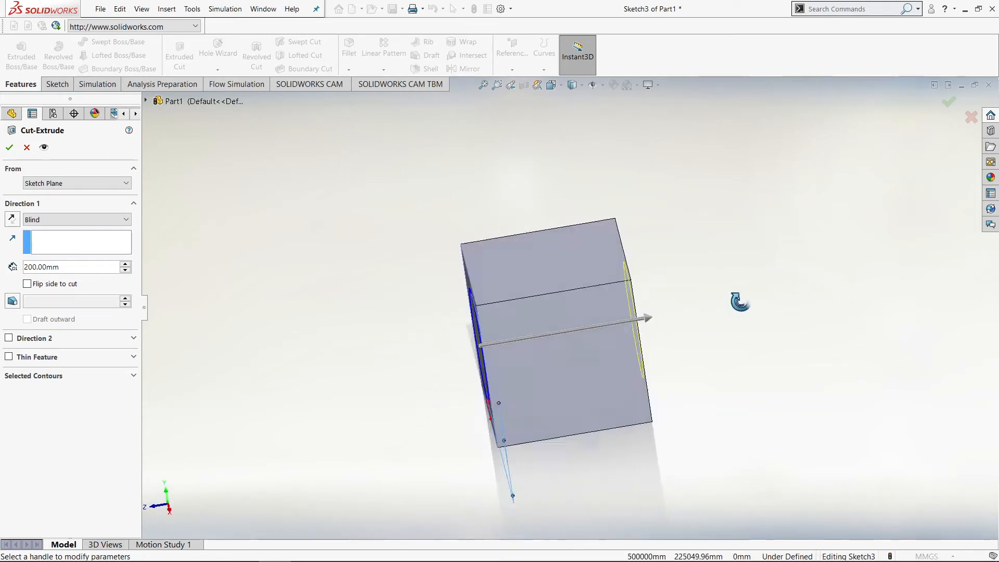
{"action": "middle_click_drag", "start_coordinate": [412, 339], "coordinate": [432, 330]}
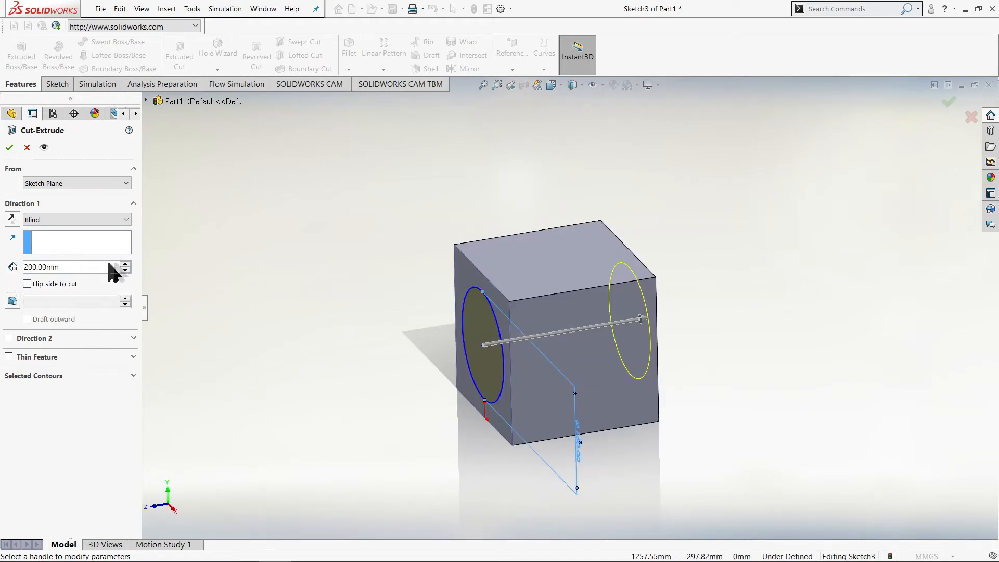
{"action": "left_click", "coordinate": [117, 269]}
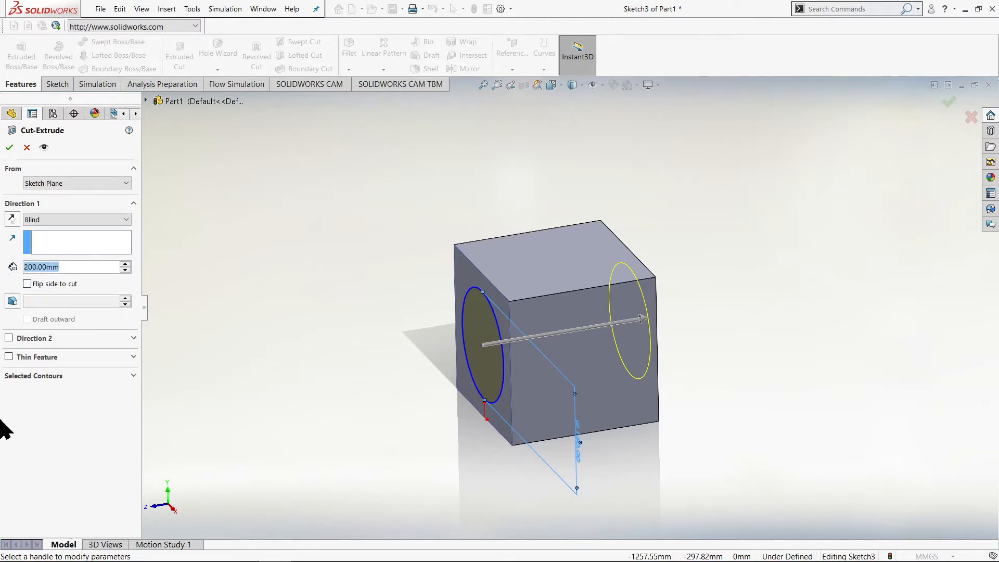
{"action": "type", "text": "100"}
{"action": "key", "text": "Return"}
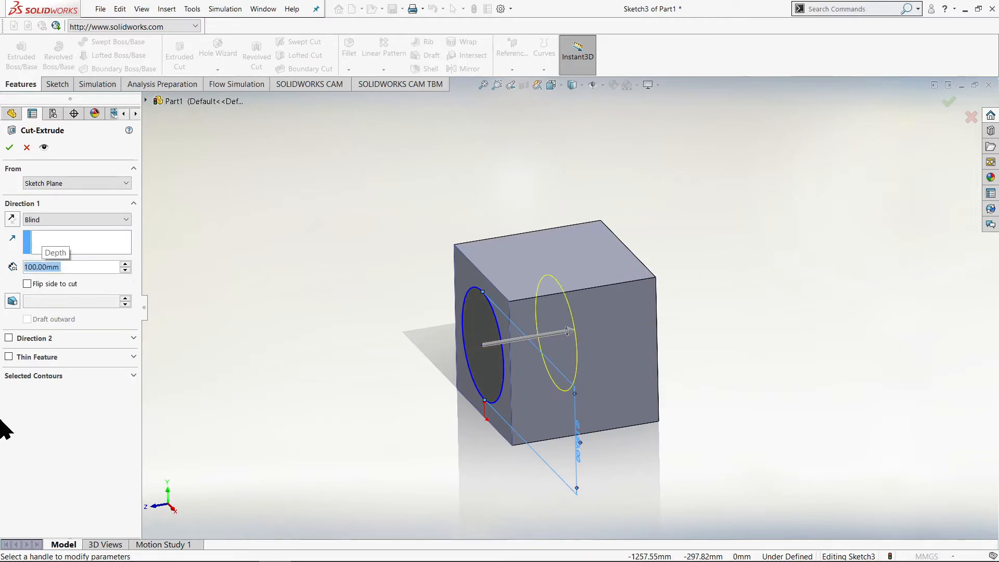
{"action": "mouse_move", "coordinate": [645, 339]}
{"action": "middle_mouse_down"}
{"action": "mouse_move", "coordinate": [593, 338]}
{"action": "mouse_move", "coordinate": [642, 369]}
{"action": "middle_mouse_up"}
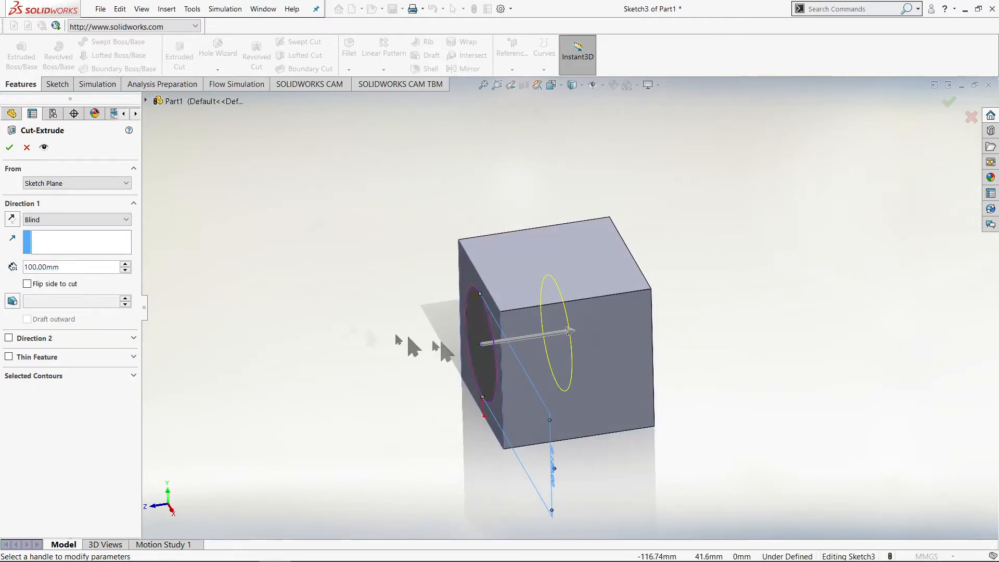
{"action": "left_click", "coordinate": [10, 148]}
Examine the circular pocket in the cube's front face from several directions.
{"action": "middle_click_drag", "start_coordinate": [709, 504], "coordinate": [664, 379]}
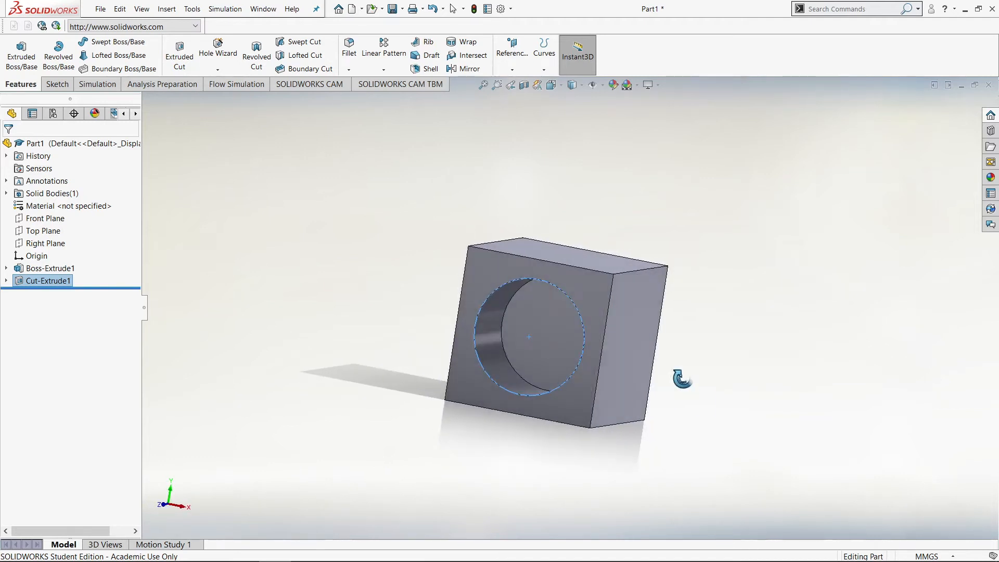
{"action": "middle_click_drag", "start_coordinate": [585, 315], "coordinate": [541, 377]}
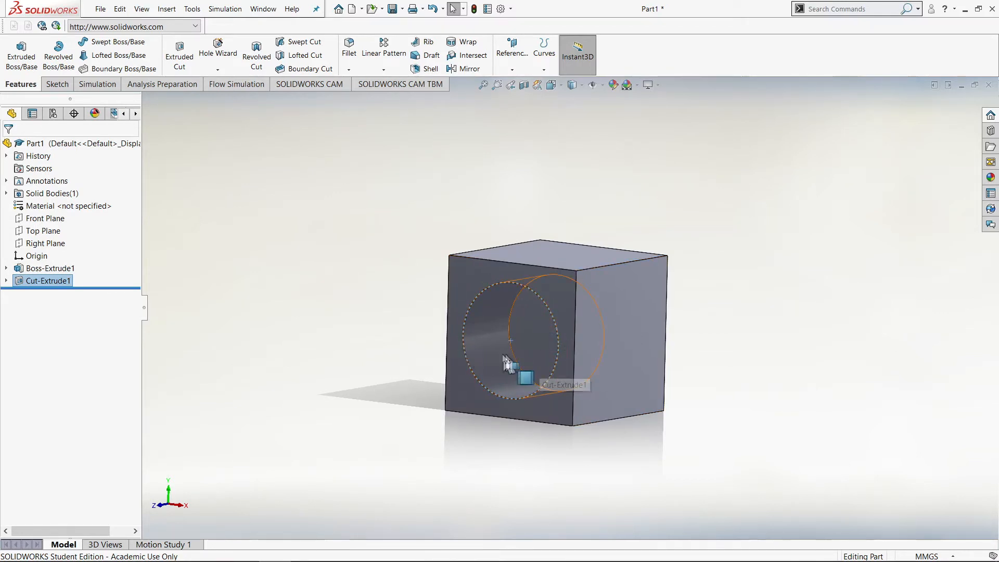
{"action": "middle_click_drag", "start_coordinate": [618, 392], "coordinate": [578, 372]}
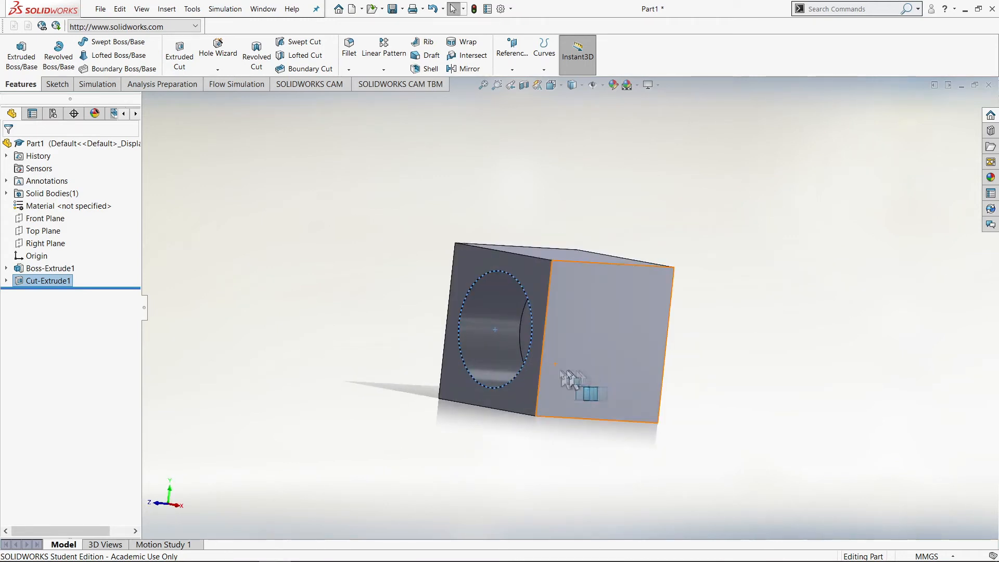
{"action": "middle_click_drag", "start_coordinate": [635, 317], "coordinate": [800, 380]}
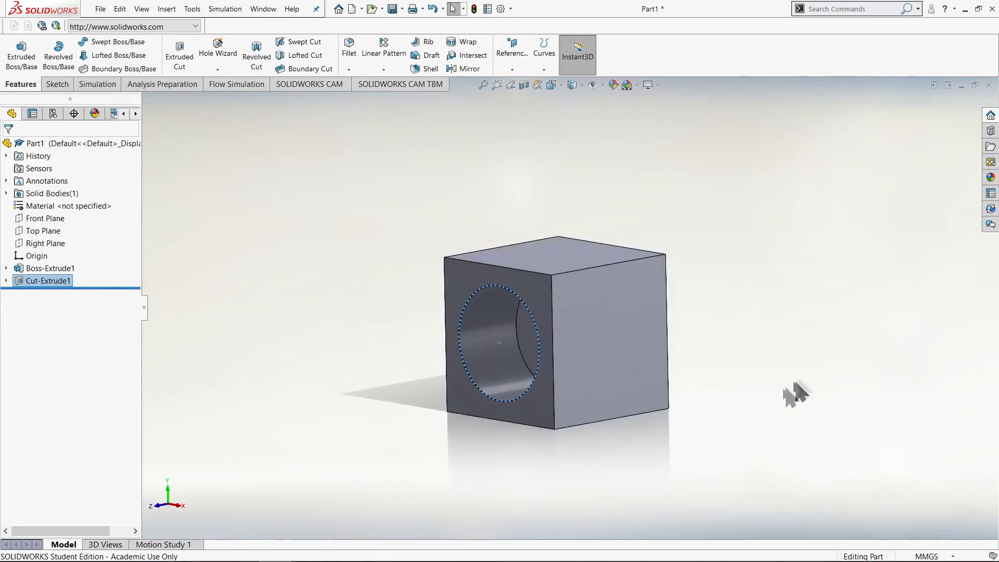
Start a new sketch on the cube's right side face, viewed straight on.
{"action": "middle_click_drag", "start_coordinate": [644, 431], "coordinate": [607, 375]}
{"action": "left_click", "coordinate": [589, 416]}
{"action": "left_click", "coordinate": [568, 349]}
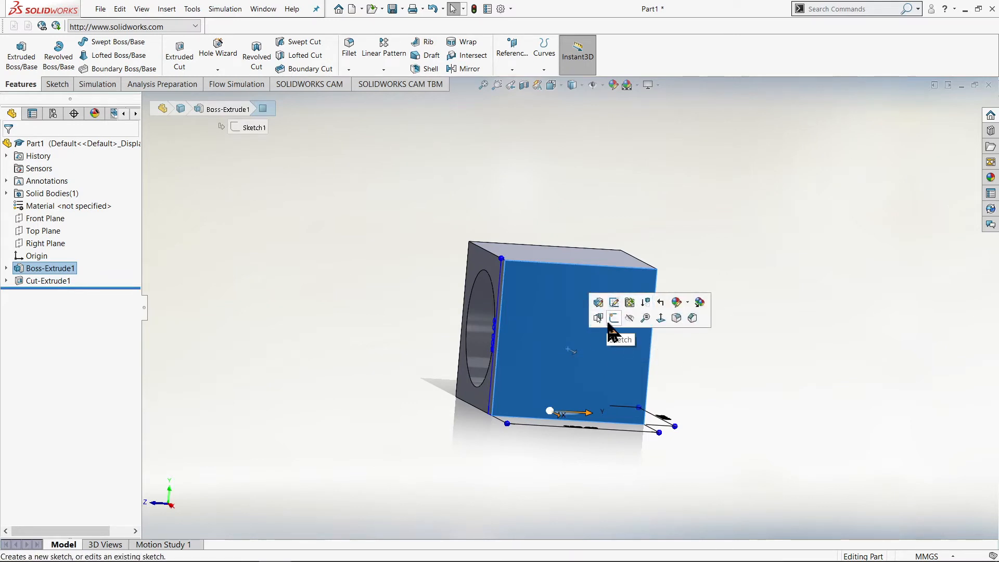
{"action": "left_click", "coordinate": [661, 317]}
{"action": "right_click", "coordinate": [587, 299]}
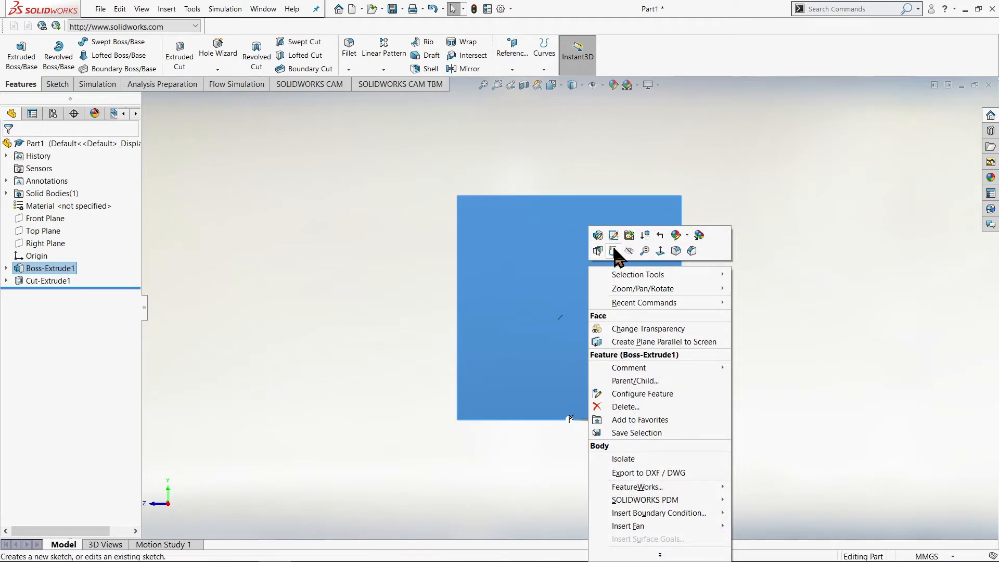
{"action": "left_click", "coordinate": [613, 251]}
{"action": "left_click", "coordinate": [605, 326]}
{"action": "left_click", "coordinate": [584, 265]}
{"action": "left_click", "coordinate": [596, 306]}
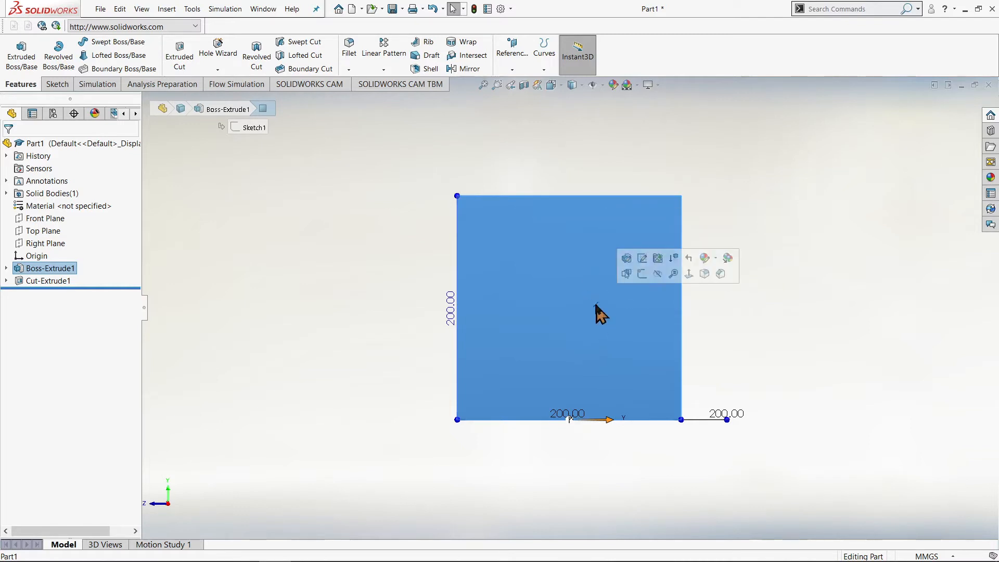
{"action": "left_click", "coordinate": [642, 273]}
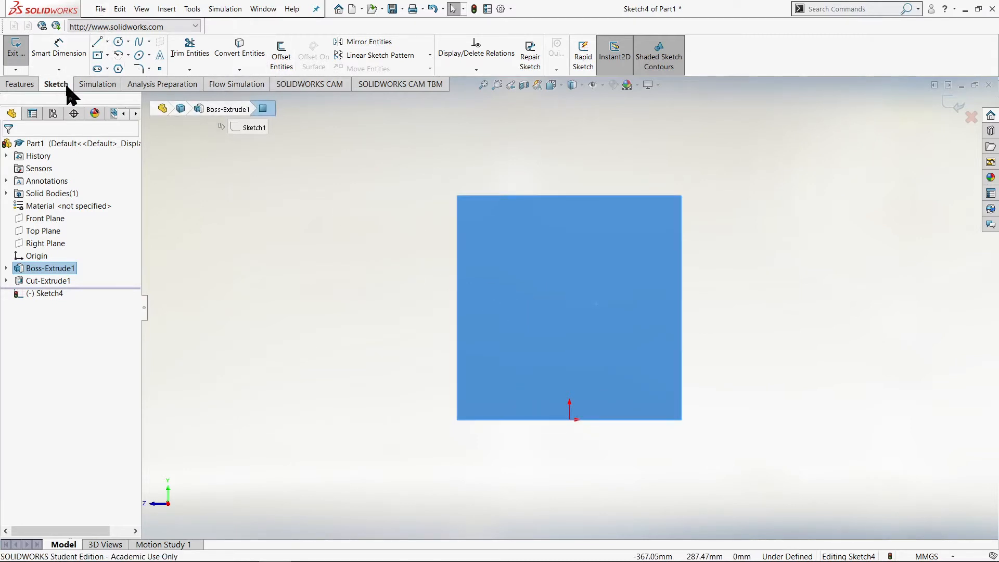
Sketch a narrow vertical centre rectangle, about 8 mm wide and 92 mm high, centred on the cube's right side face.
{"action": "left_click", "coordinate": [96, 56]}
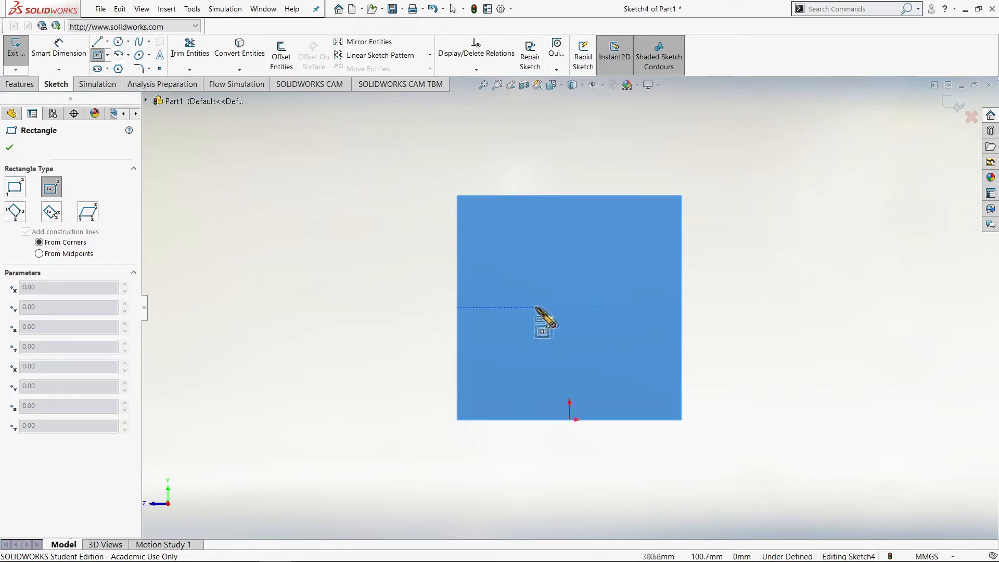
{"action": "left_click", "coordinate": [567, 308]}
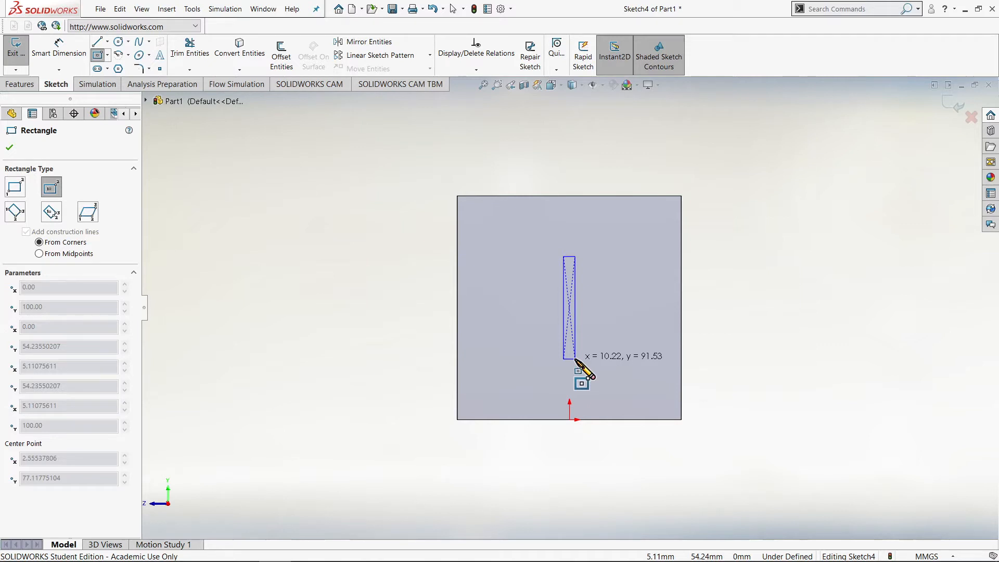
{"action": "left_click", "coordinate": [574, 358]}
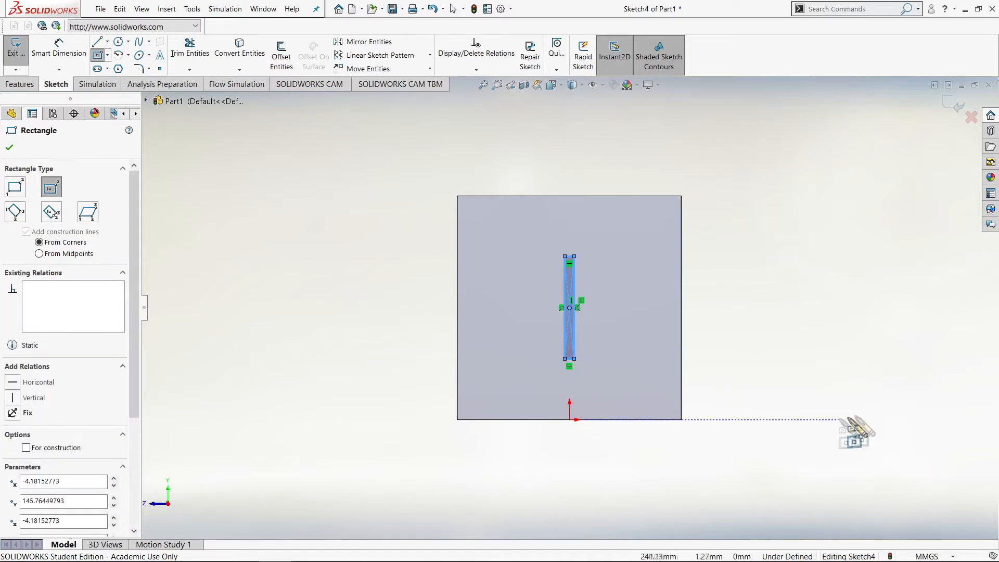
{"action": "key", "text": "Escape"}
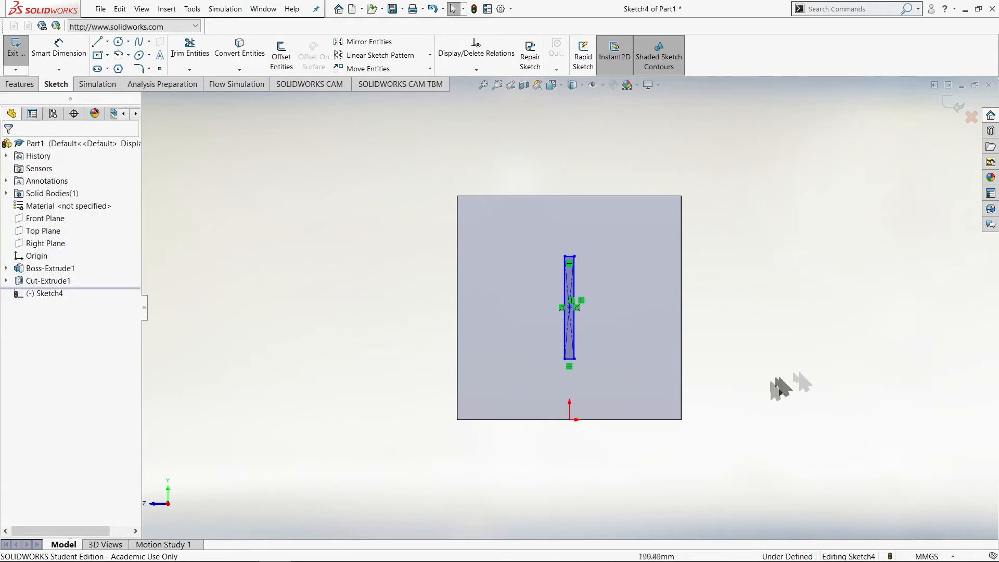
Dimension the vertical rectangle's height to 100 mm.
{"action": "right_click_drag", "start_coordinate": [793, 460], "coordinate": [808, 411]}
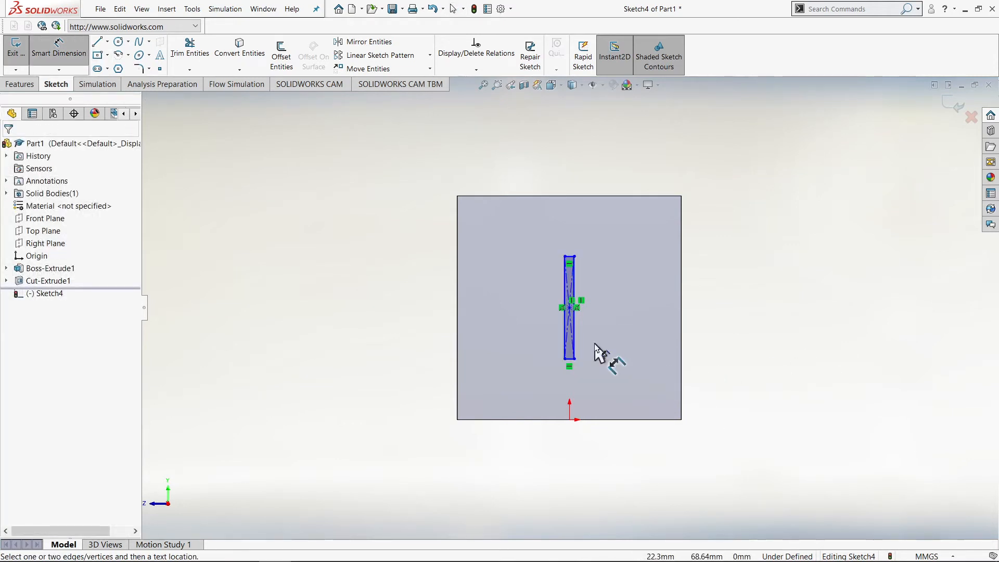
{"action": "left_click", "coordinate": [575, 300]}
{"action": "left_click", "coordinate": [879, 333]}
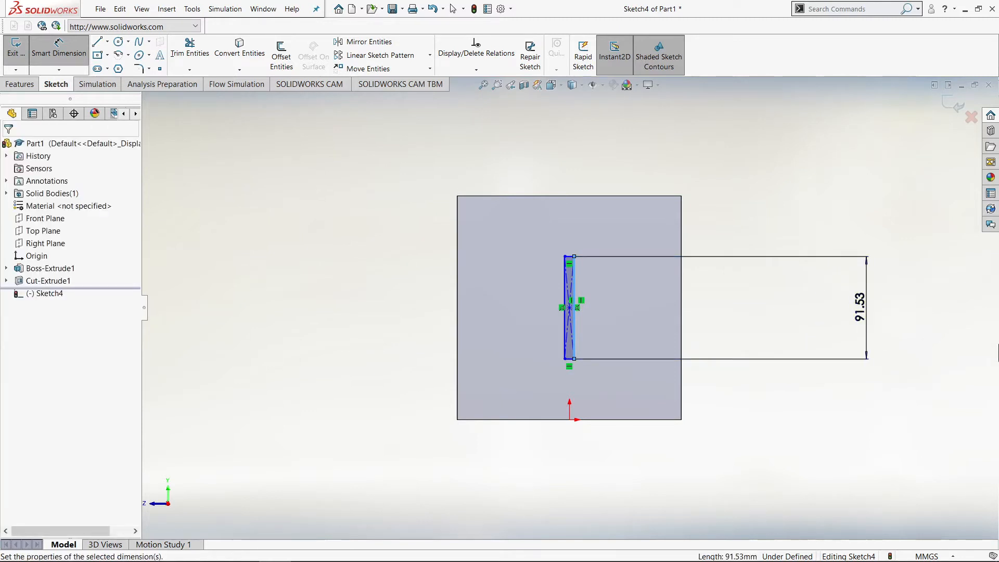
{"action": "type", "text": "100"}
{"action": "key", "text": "Return"}
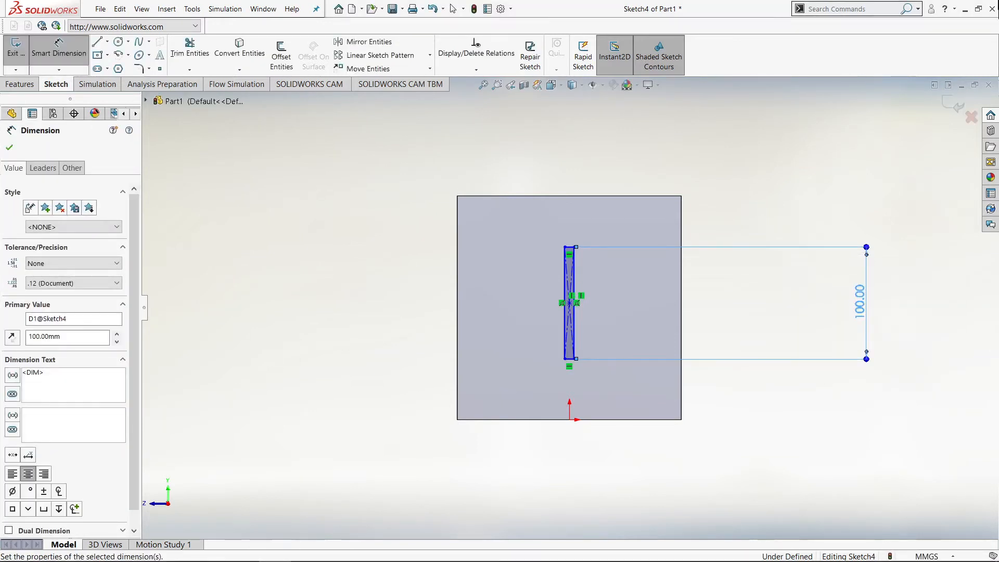
{"action": "type", "text": "100"}
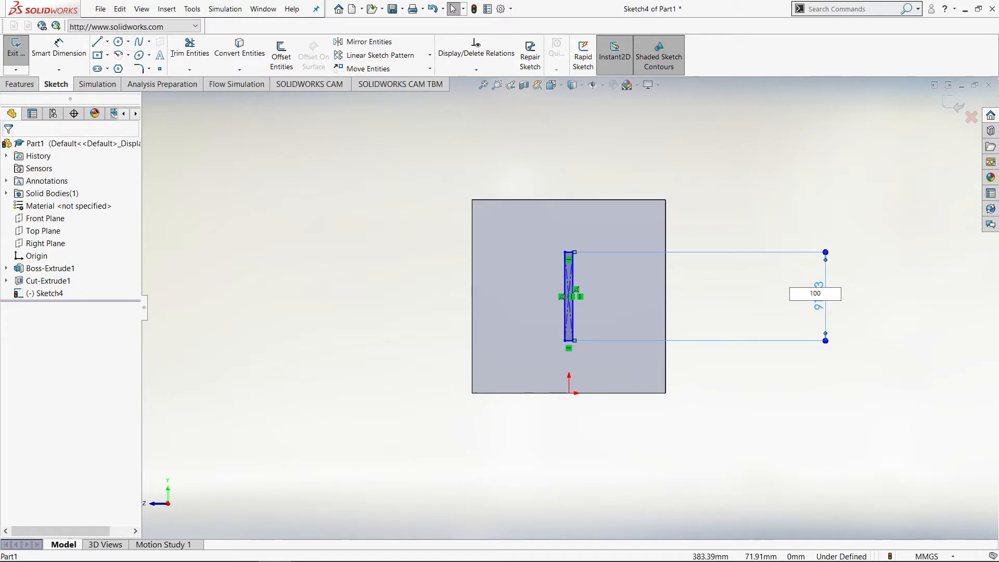
{"action": "key", "text": "Return"}
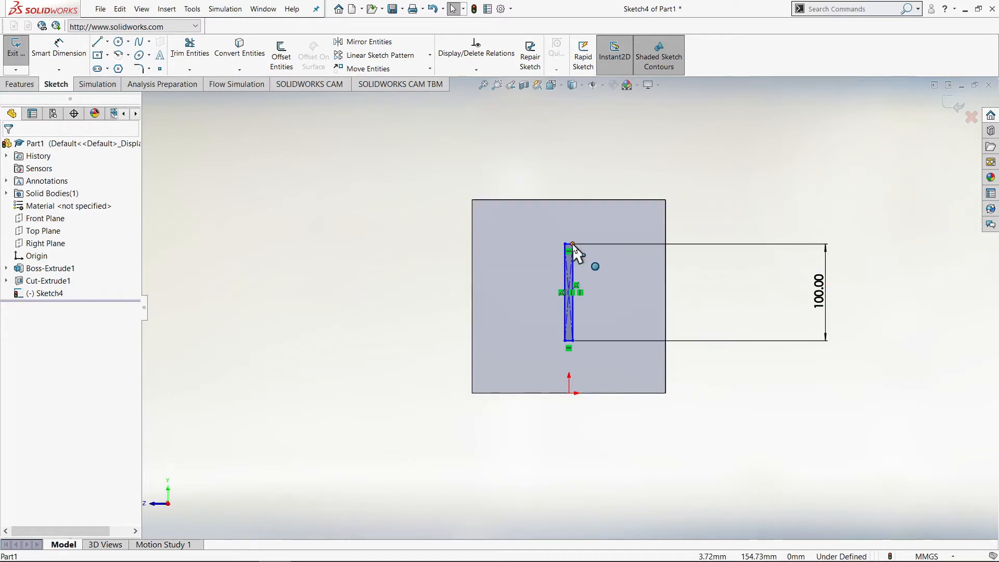
Dimension the vertical rectangle's width to 5 mm at its upper edge.
{"action": "left_click", "coordinate": [568, 246]}
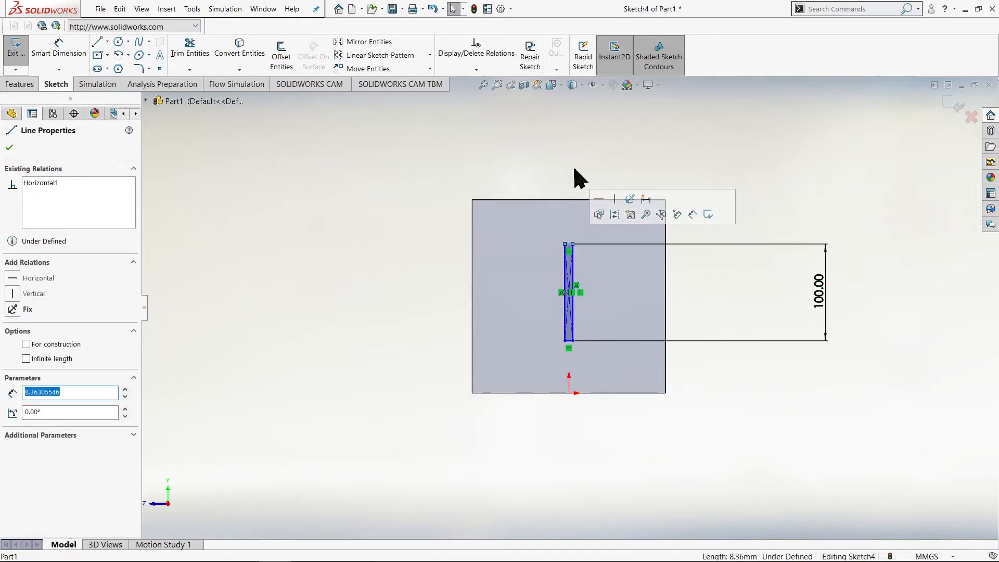
{"action": "scroll", "coordinate": [562, 253], "scroll_direction": "down", "scroll_amount": 3}
{"action": "right_click_drag", "start_coordinate": [564, 264], "coordinate": [564, 234]}
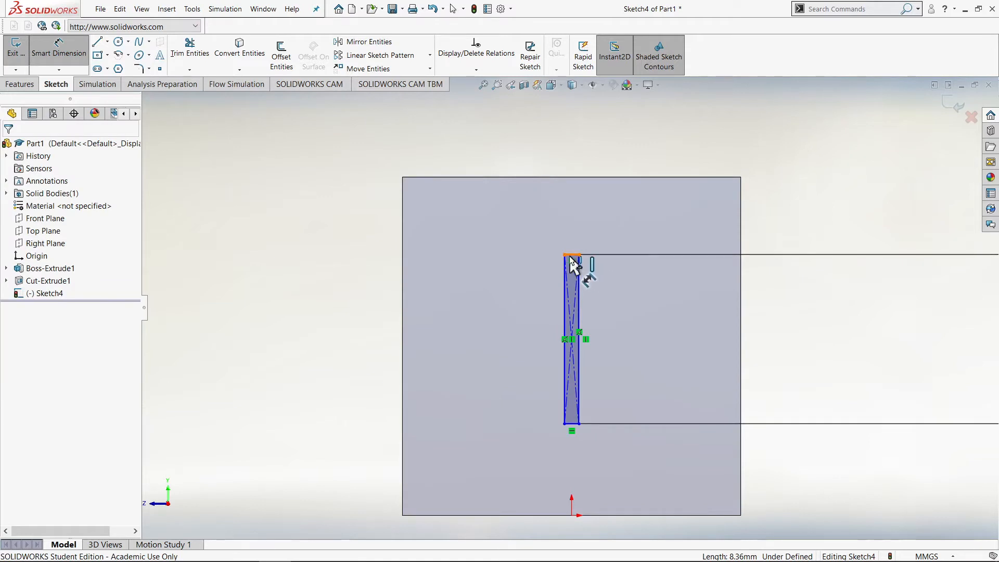
{"action": "left_click", "coordinate": [571, 255]}
{"action": "left_click", "coordinate": [574, 136]}
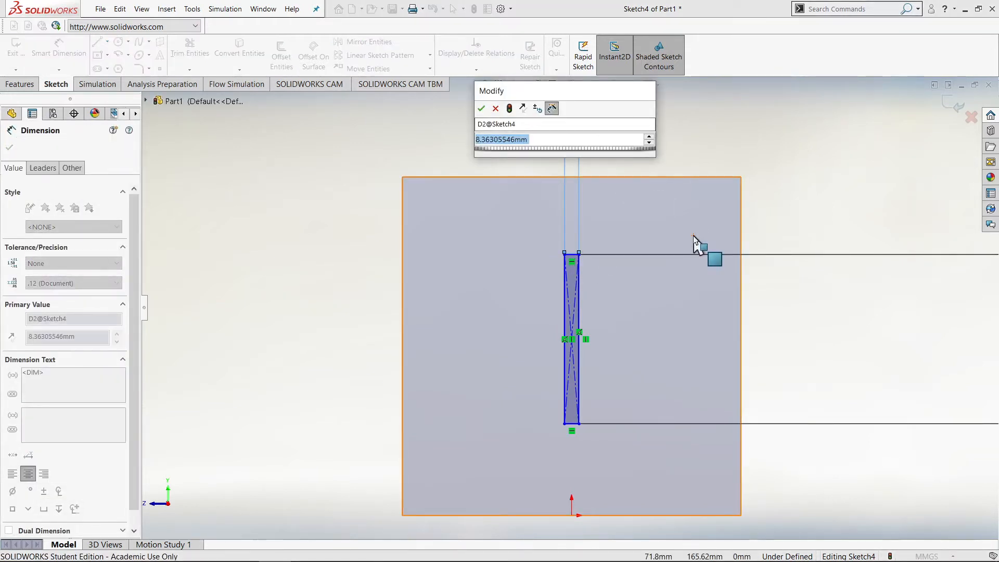
{"action": "type", "text": "5"}
{"action": "key", "text": "Return"}
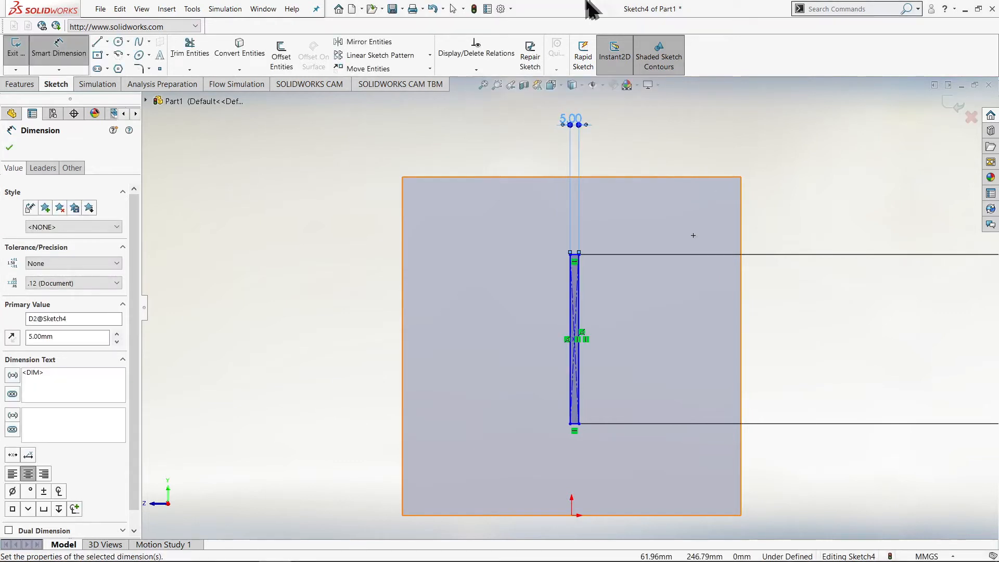
{"action": "scroll", "coordinate": [591, 281], "scroll_direction": "up", "scroll_amount": 3}
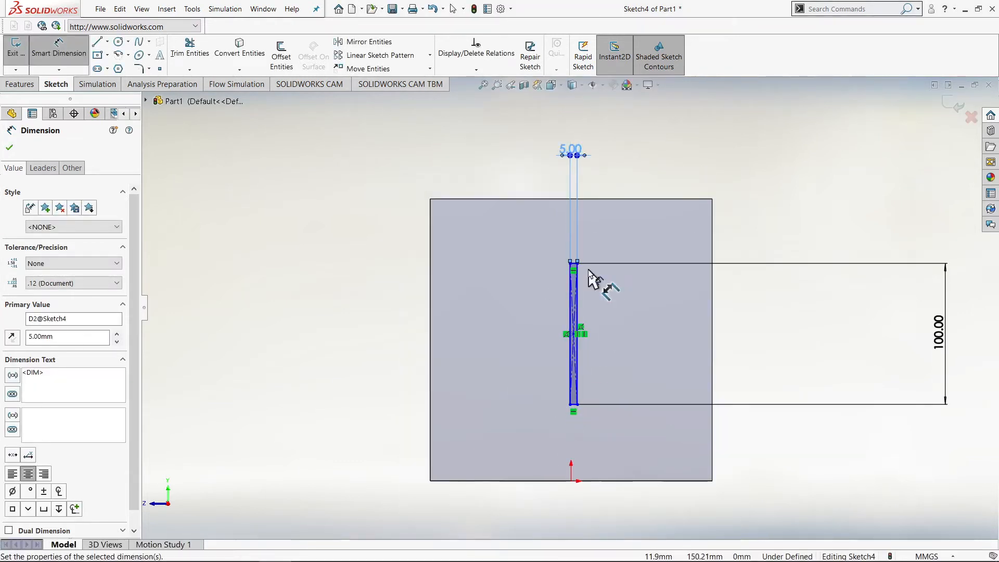
{"action": "left_click", "coordinate": [652, 174]}
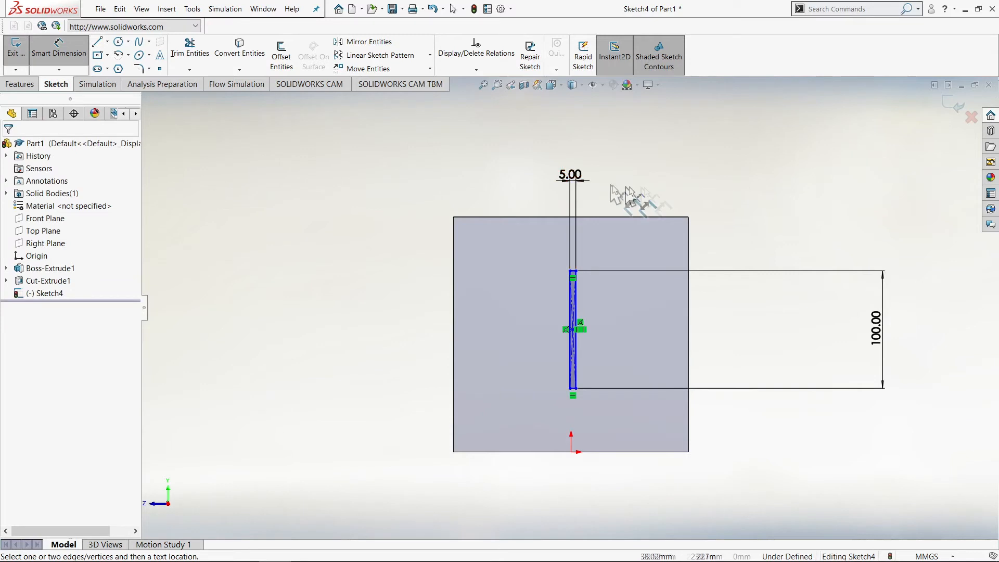
Change the vertical rectangle's width dimension to 10 mm.
{"action": "double_click", "coordinate": [570, 177]}
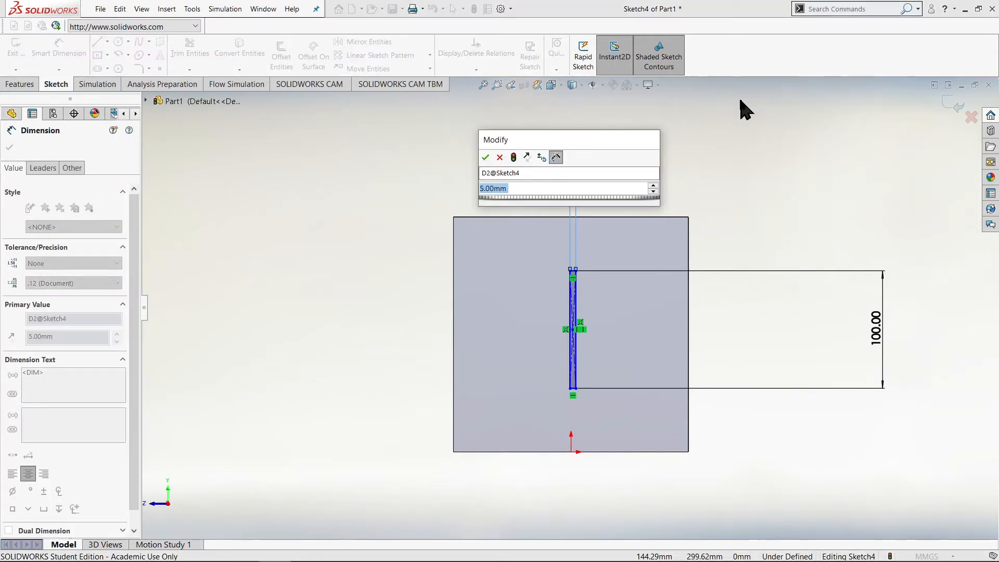
{"action": "type", "text": "10"}
{"action": "key", "text": "Return"}
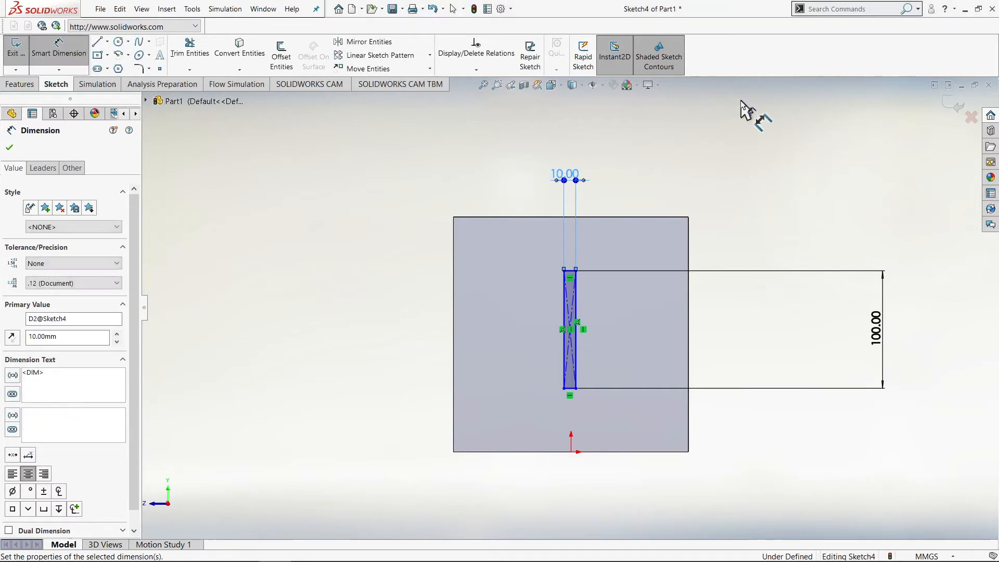
{"action": "left_click", "coordinate": [796, 360]}
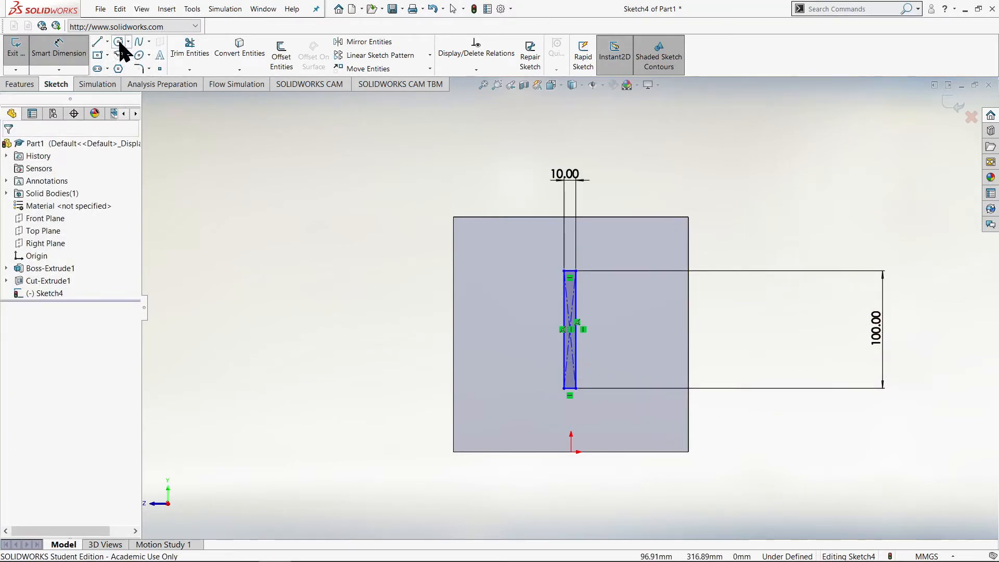
Sketch a horizontal centre rectangle, about 86 mm long and 6 mm high, from the vertical rectangle's centre point to form a cross.
{"action": "left_click", "coordinate": [97, 54]}
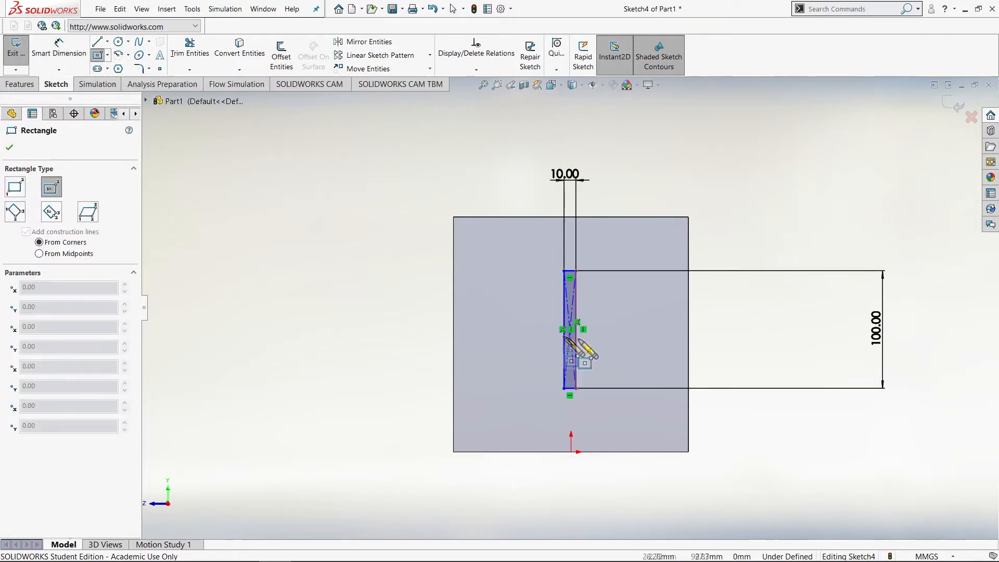
{"action": "scroll", "coordinate": [576, 343], "scroll_direction": "down", "scroll_amount": 3}
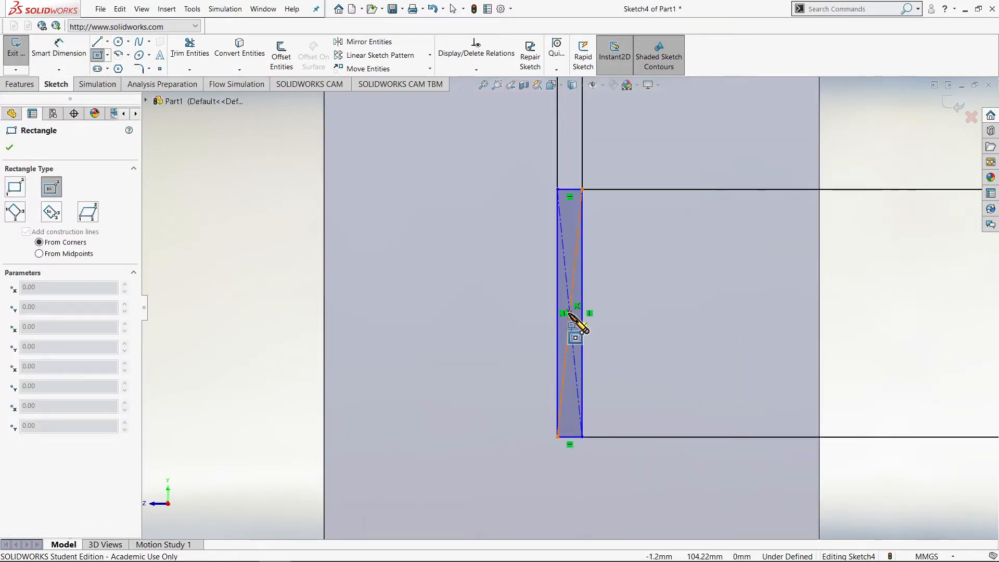
{"action": "scroll", "coordinate": [571, 315], "scroll_direction": "down", "scroll_amount": 3}
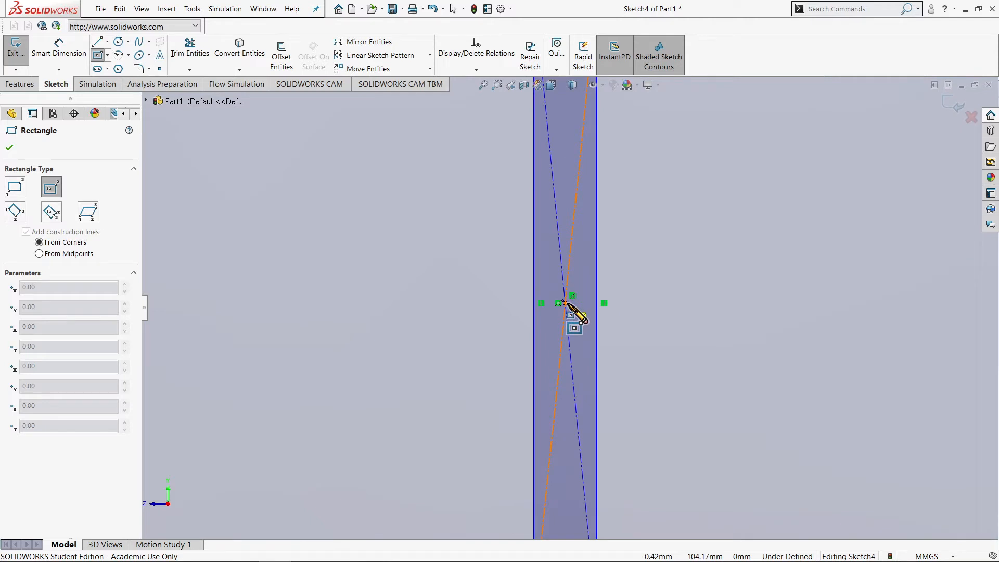
{"action": "left_click", "coordinate": [566, 303]}
{"action": "scroll", "coordinate": [650, 323], "scroll_direction": "up", "scroll_amount": 3}
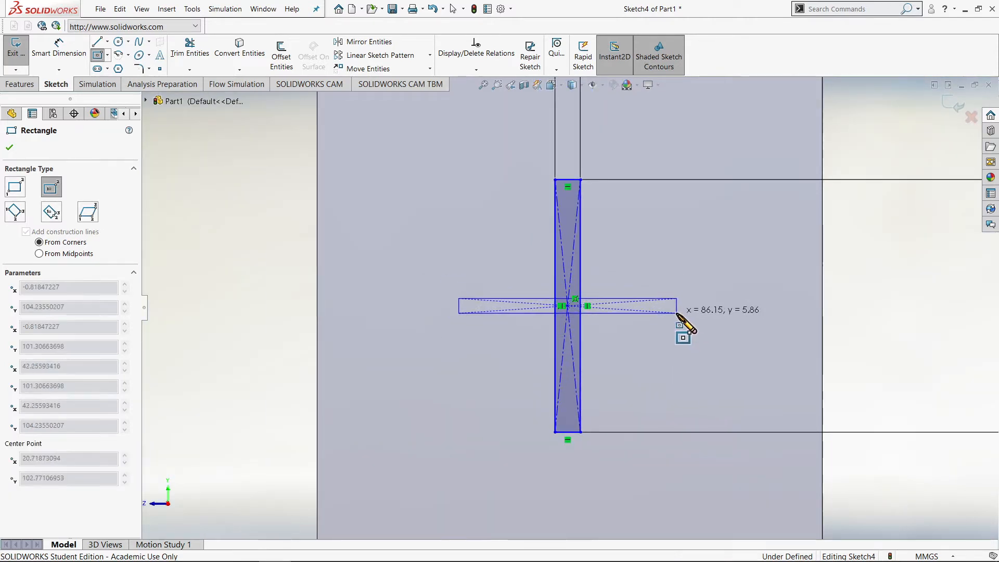
{"action": "left_click", "coordinate": [680, 311]}
{"action": "scroll", "coordinate": [785, 343], "scroll_direction": "up", "scroll_amount": 2}
{"action": "scroll", "coordinate": [825, 325], "scroll_direction": "up", "scroll_amount": 1}
Dimension the horizontal rectangle's length to 100 mm.
{"action": "right_click_drag", "start_coordinate": [825, 324], "coordinate": [828, 229]}
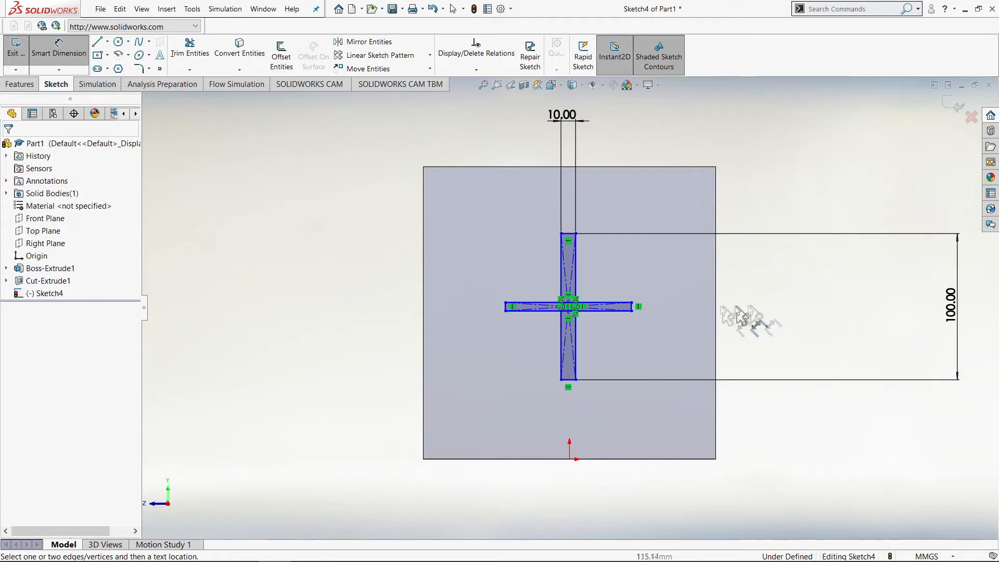
{"action": "left_click", "coordinate": [535, 304]}
{"action": "scroll", "coordinate": [551, 291], "scroll_direction": "up", "scroll_amount": 3}
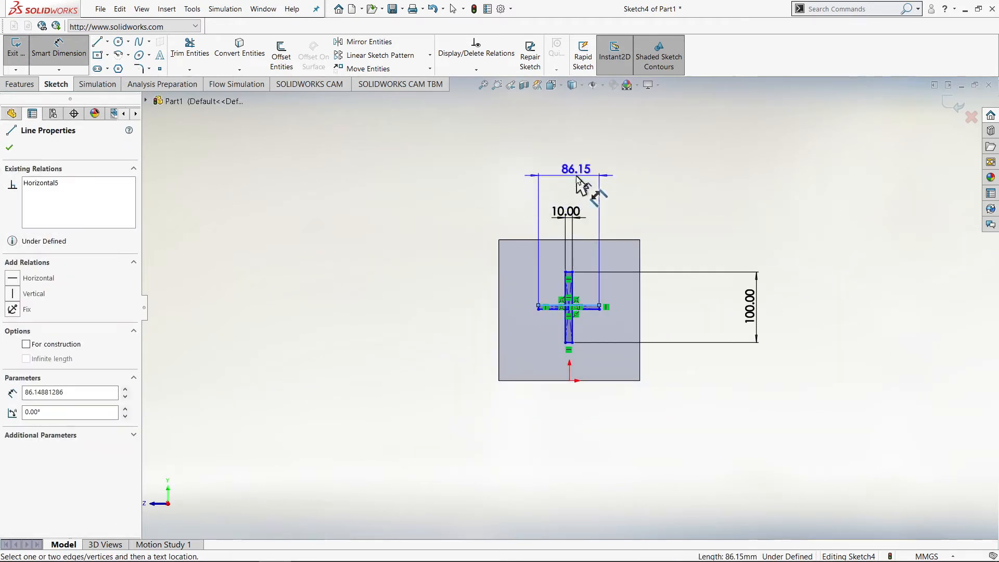
{"action": "left_click", "coordinate": [575, 180]}
{"action": "type", "text": "100"}
{"action": "key", "text": "Return"}
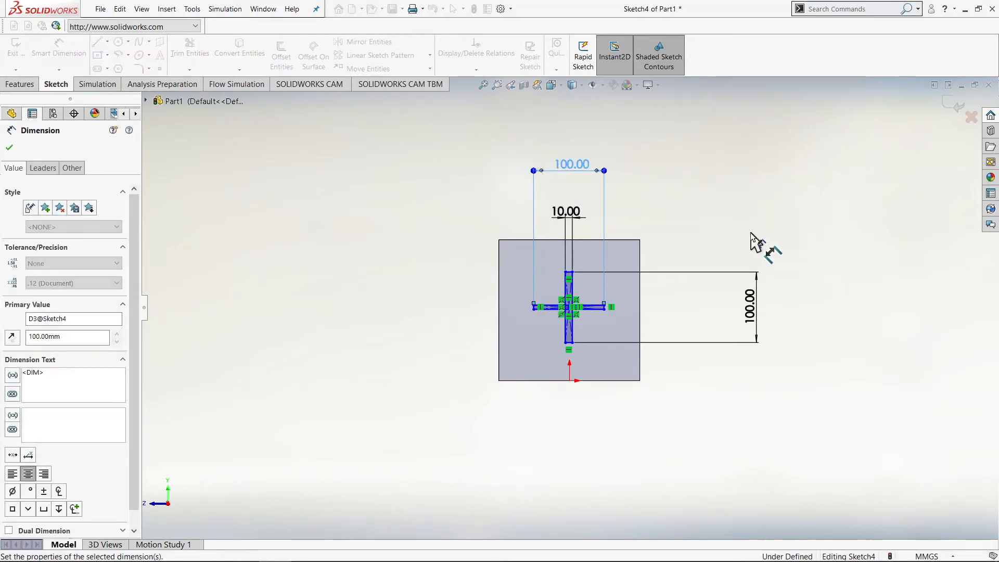
Dimension the horizontal rectangle's height to 10 mm at its short end.
{"action": "scroll", "coordinate": [591, 282], "scroll_direction": "up", "scroll_amount": 4}
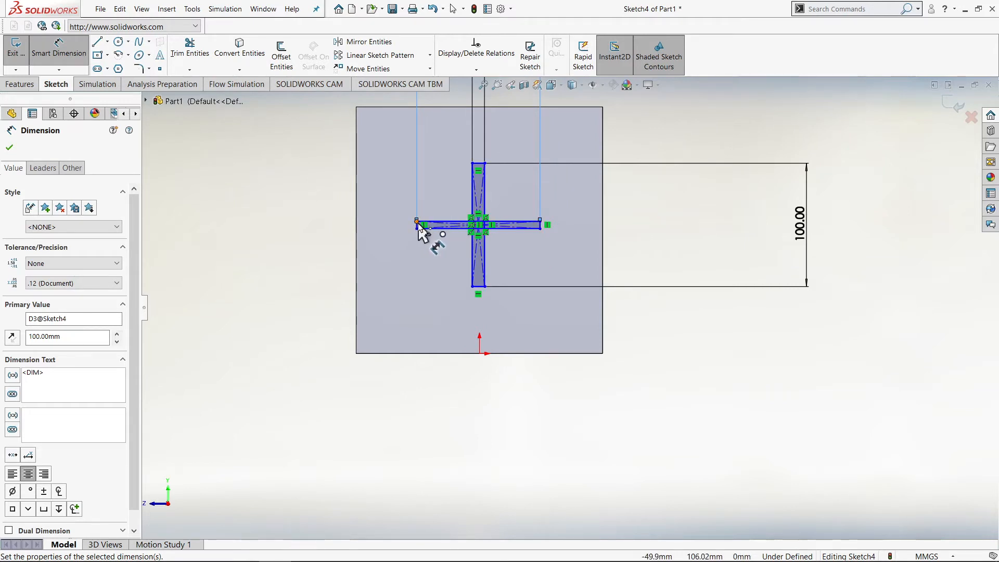
{"action": "scroll", "coordinate": [420, 234], "scroll_direction": "up", "scroll_amount": 3}
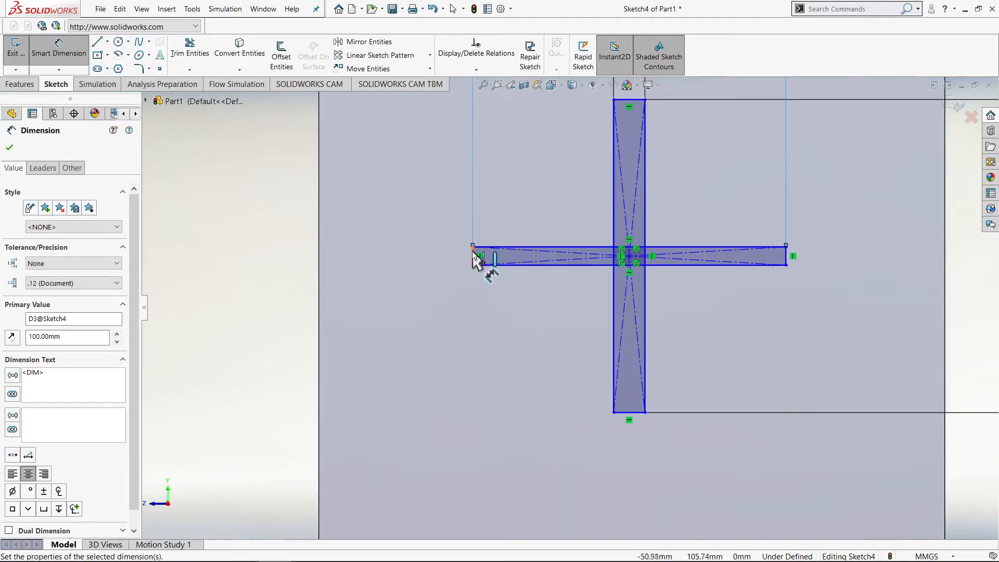
{"action": "left_click", "coordinate": [473, 257]}
{"action": "scroll", "coordinate": [395, 276], "scroll_direction": "down", "scroll_amount": 2}
{"action": "left_click", "coordinate": [360, 280]}
{"action": "type", "text": "10"}
{"action": "key", "text": "Return"}
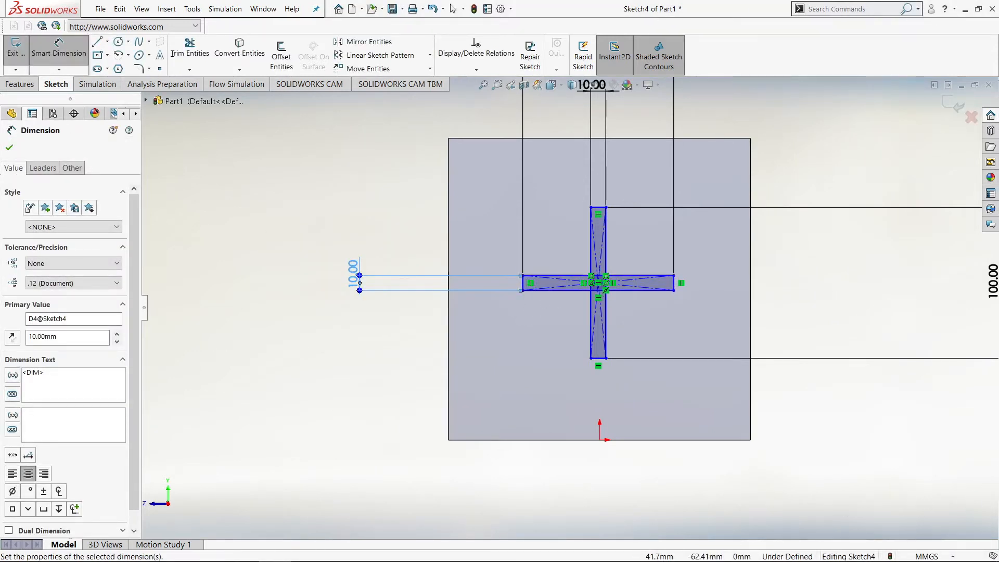
{"action": "key", "text": "Escape"}
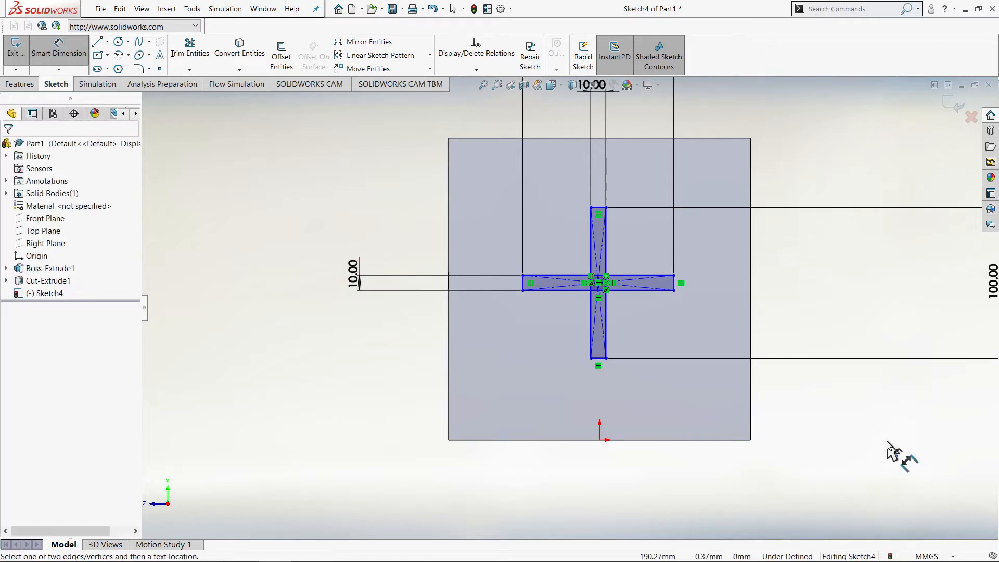
{"action": "scroll", "coordinate": [713, 412], "scroll_direction": "down", "scroll_amount": 5}
{"action": "scroll", "coordinate": [781, 335], "scroll_direction": "up", "scroll_amount": 1}
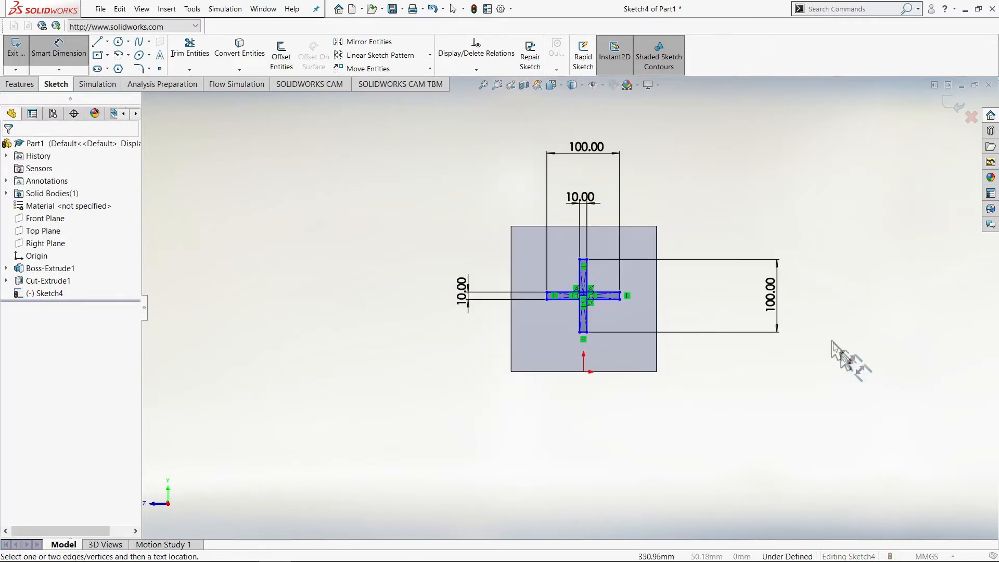
{"action": "scroll", "coordinate": [614, 265], "scroll_direction": "up", "scroll_amount": 5}
{"action": "scroll", "coordinate": [274, 210], "scroll_direction": "up", "scroll_amount": 1}
{"action": "scroll", "coordinate": [592, 323], "scroll_direction": "up", "scroll_amount": 1}
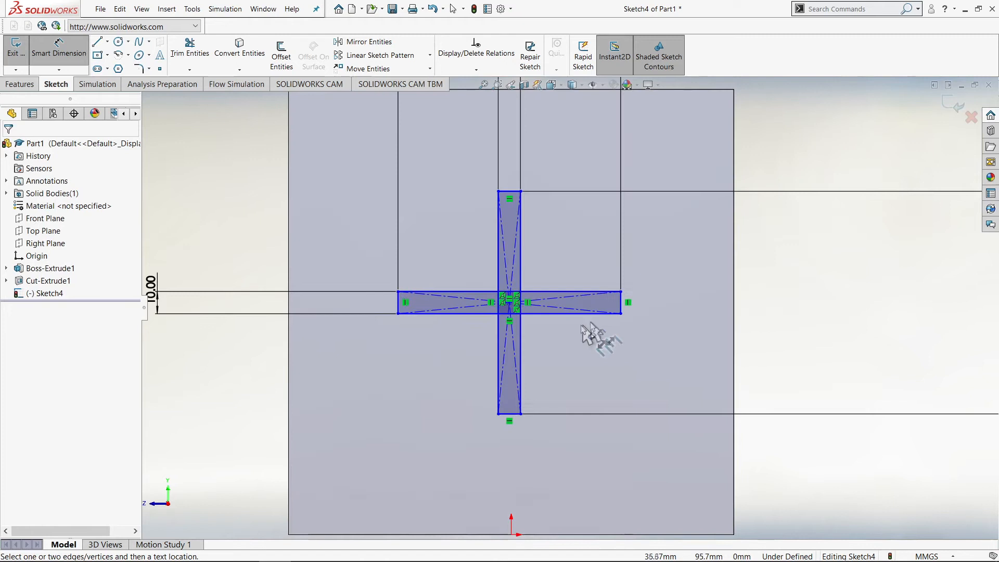
Add a Horizontal relation between the midpoint of the horizontal rectangle's short end and the midpoint of the face's vertical edge.
{"action": "scroll", "coordinate": [530, 328], "scroll_direction": "up", "scroll_amount": 1}
{"action": "scroll", "coordinate": [442, 323], "scroll_direction": "up", "scroll_amount": 1}
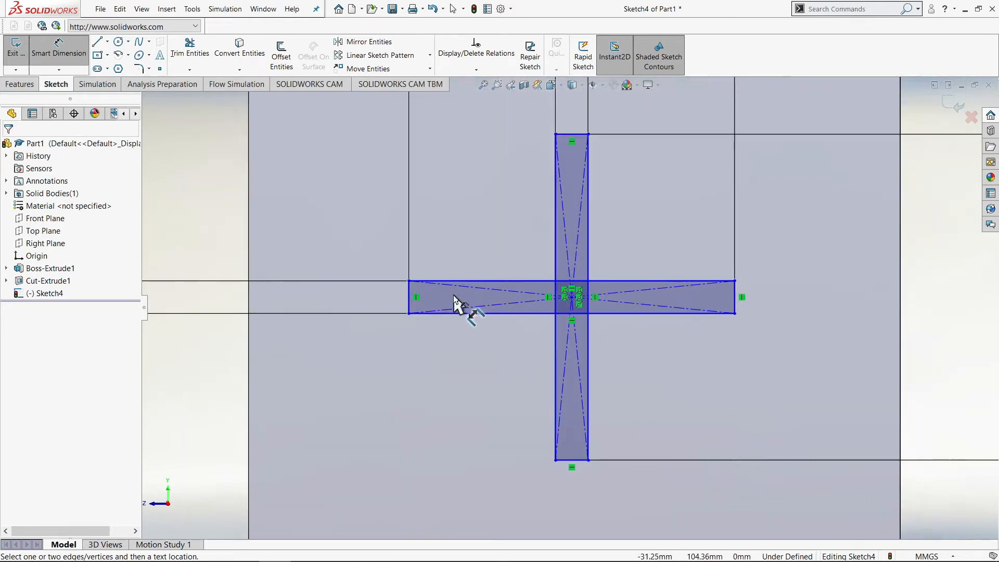
{"action": "scroll", "coordinate": [484, 323], "scroll_direction": "down", "scroll_amount": 1}
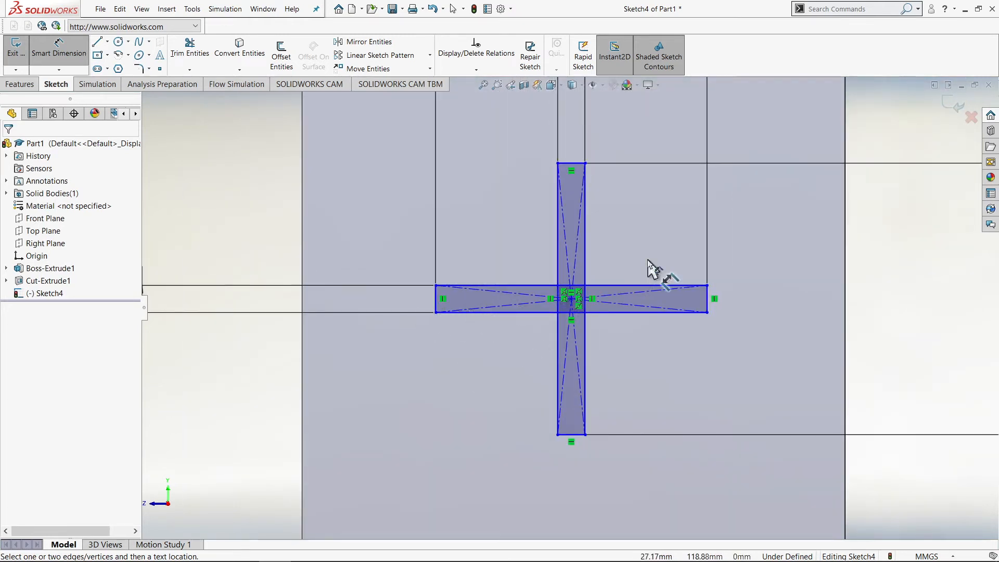
{"action": "scroll", "coordinate": [656, 270], "scroll_direction": "down", "scroll_amount": 1}
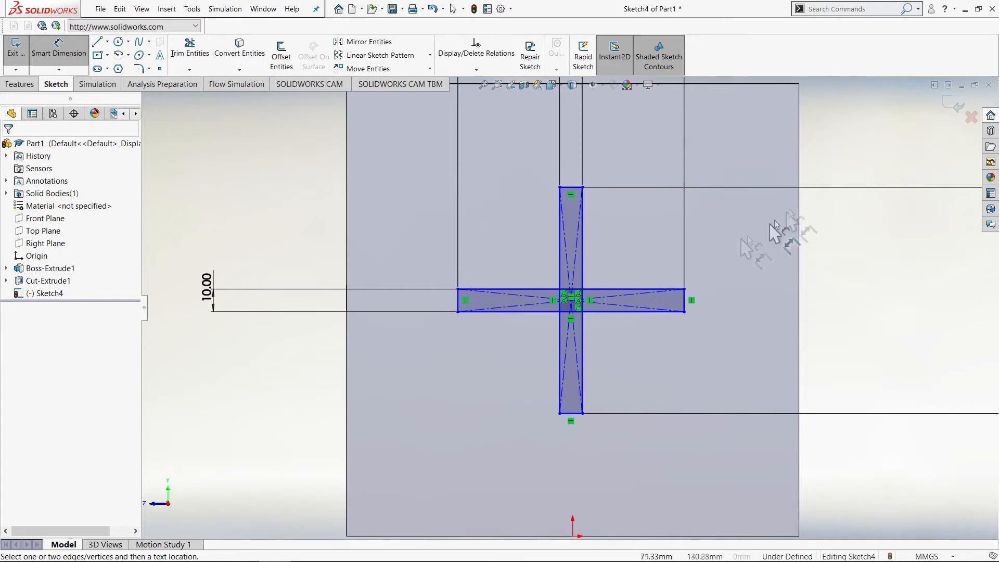
{"action": "key", "text": "Escape"}
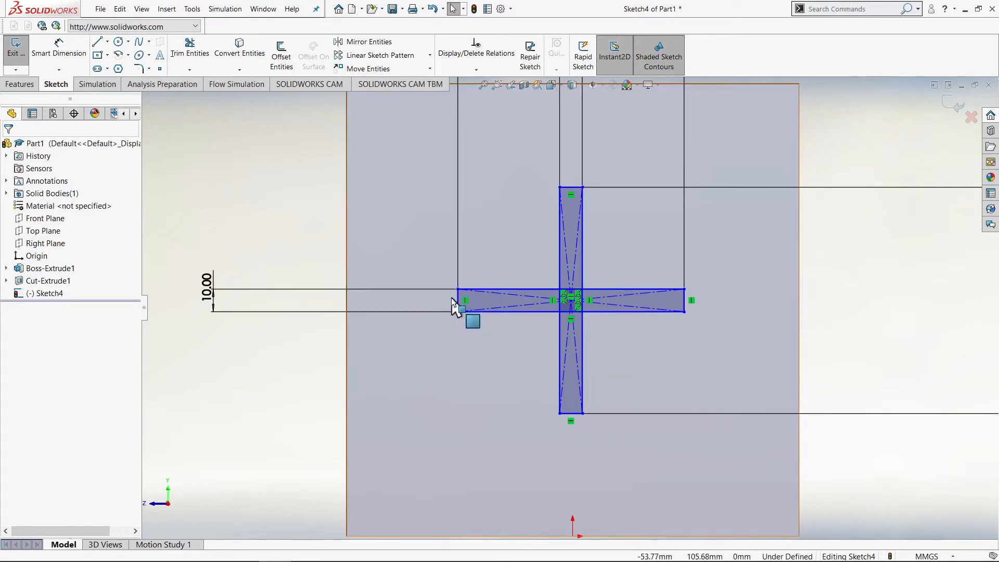
{"action": "scroll", "coordinate": [452, 305], "scroll_direction": "down", "scroll_amount": 1}
{"action": "right_click", "coordinate": [455, 336]}
{"action": "left_click", "coordinate": [316, 359]}
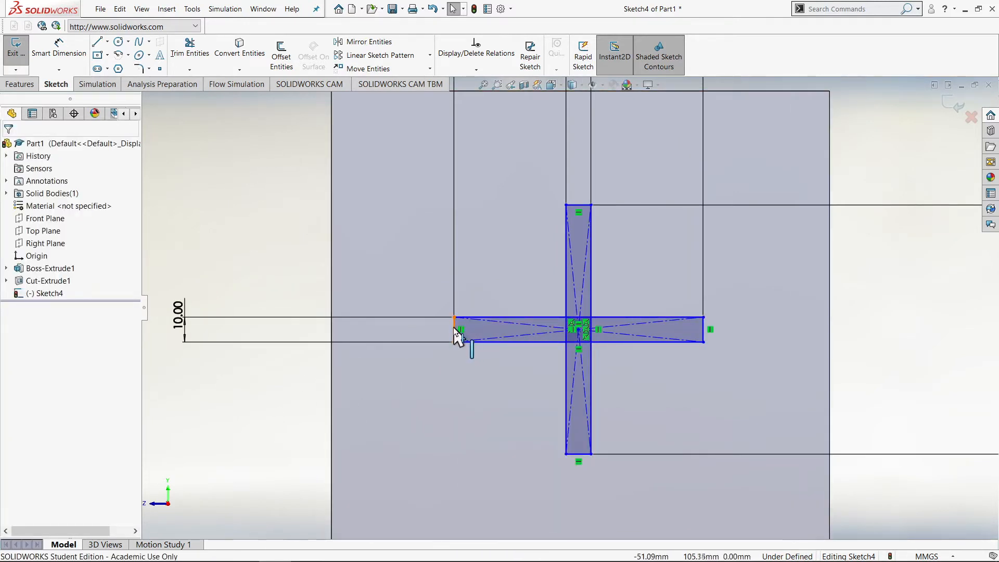
{"action": "left_click", "coordinate": [452, 329]}
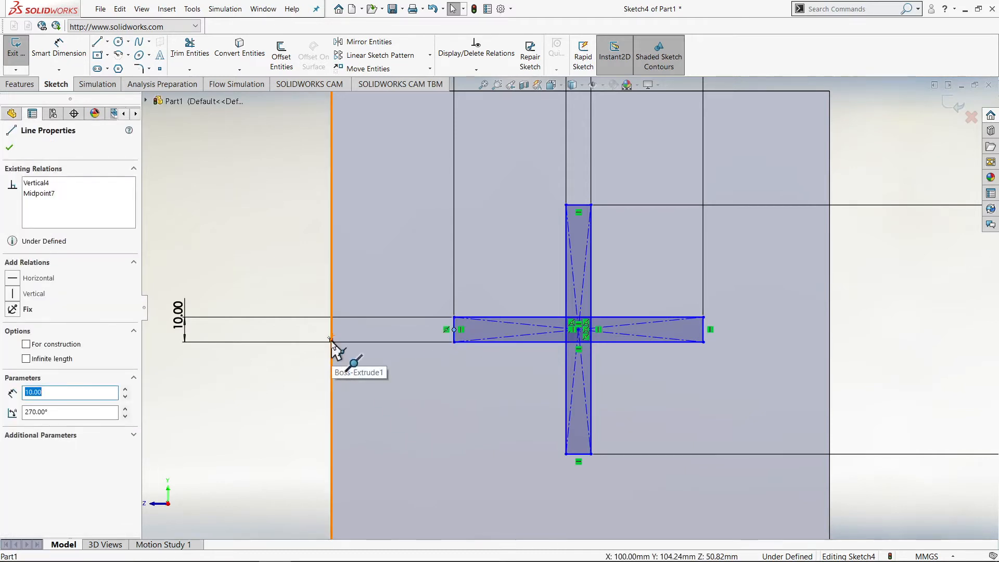
{"action": "left_click", "coordinate": [331, 340], "text": "ctrl"}
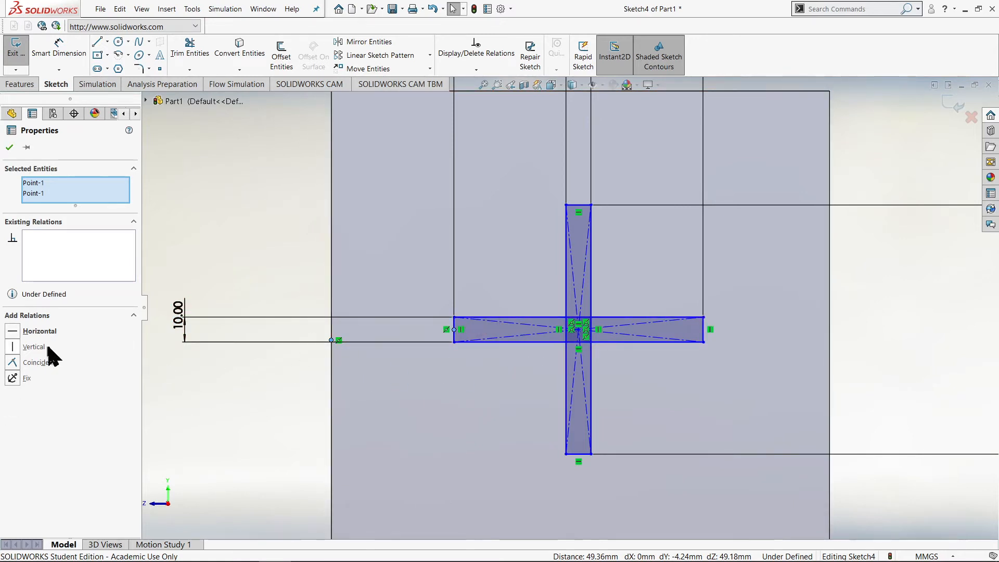
{"action": "left_click", "coordinate": [39, 332]}
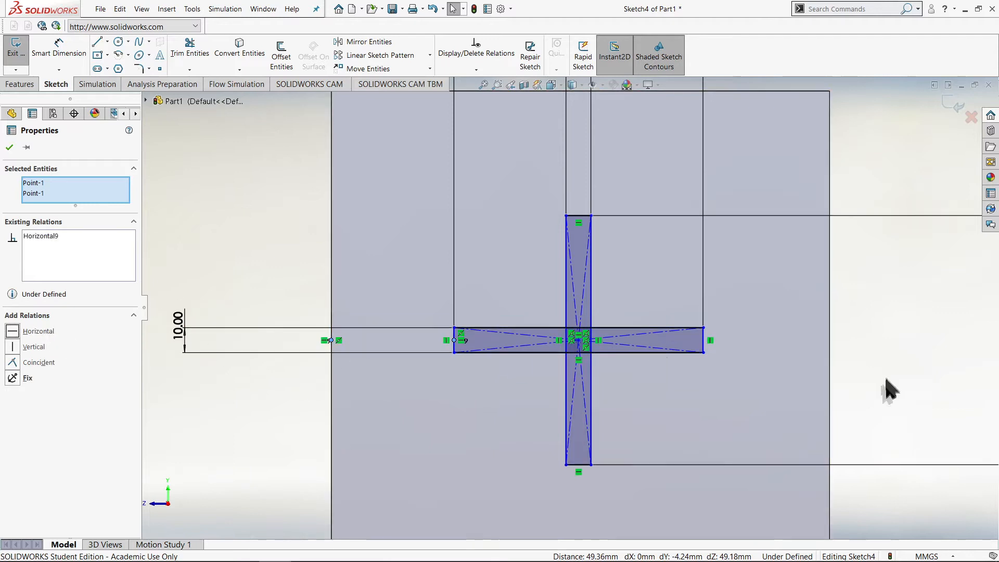
{"action": "scroll", "coordinate": [825, 297], "scroll_direction": "down", "scroll_amount": 2}
{"action": "scroll", "coordinate": [824, 298], "scroll_direction": "up", "scroll_amount": 2}
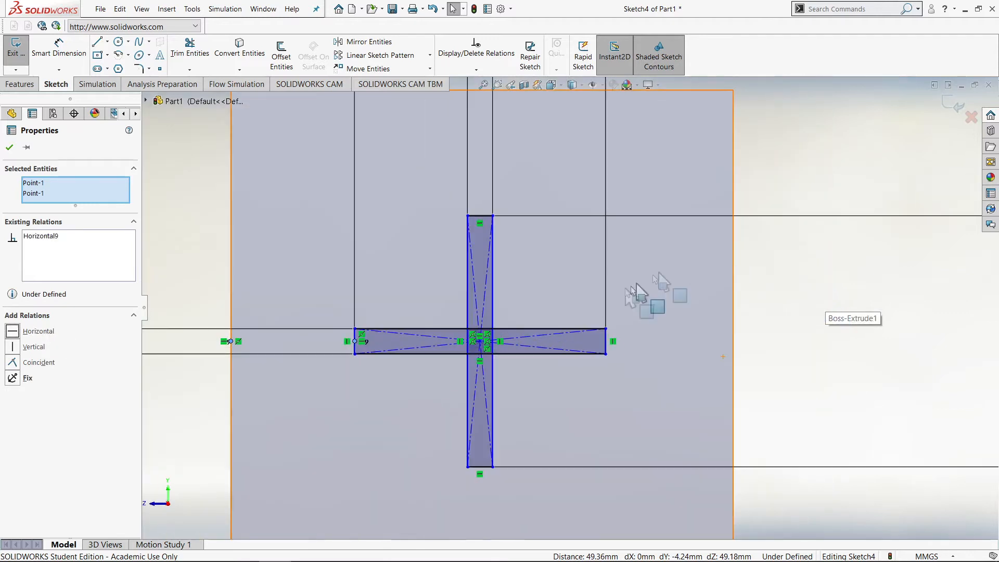
{"action": "scroll", "coordinate": [637, 286], "scroll_direction": "up", "scroll_amount": 1}
{"action": "scroll", "coordinate": [520, 370], "scroll_direction": "up", "scroll_amount": 1}
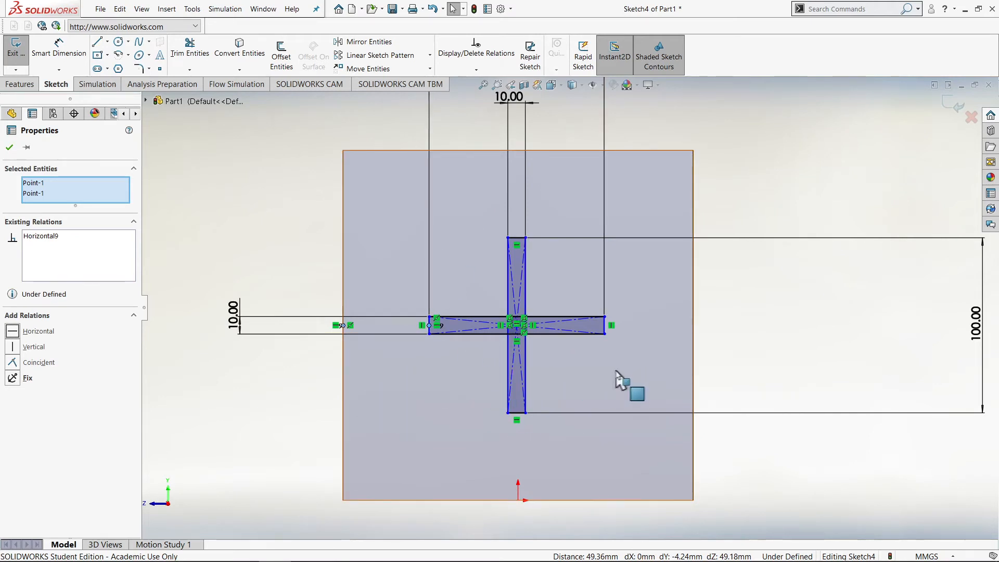
{"action": "key", "text": "Escape"}
Add a Vertical relation between the midpoint of the vertical rectangle's upper short edge and the origin.
{"action": "scroll", "coordinate": [507, 229], "scroll_direction": "up", "scroll_amount": 3}
{"action": "scroll", "coordinate": [522, 197], "scroll_direction": "down", "scroll_amount": 1}
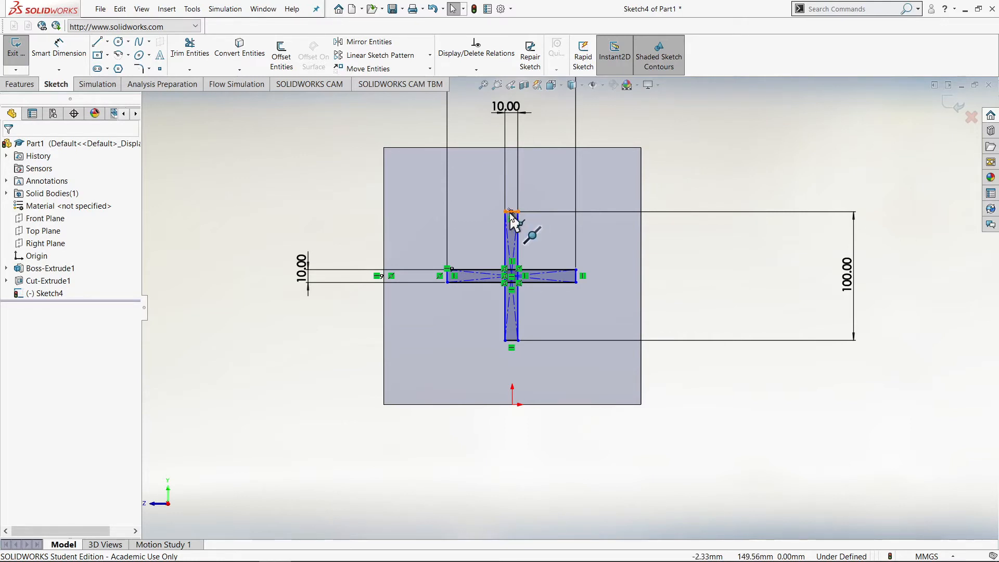
{"action": "left_click", "coordinate": [510, 213]}
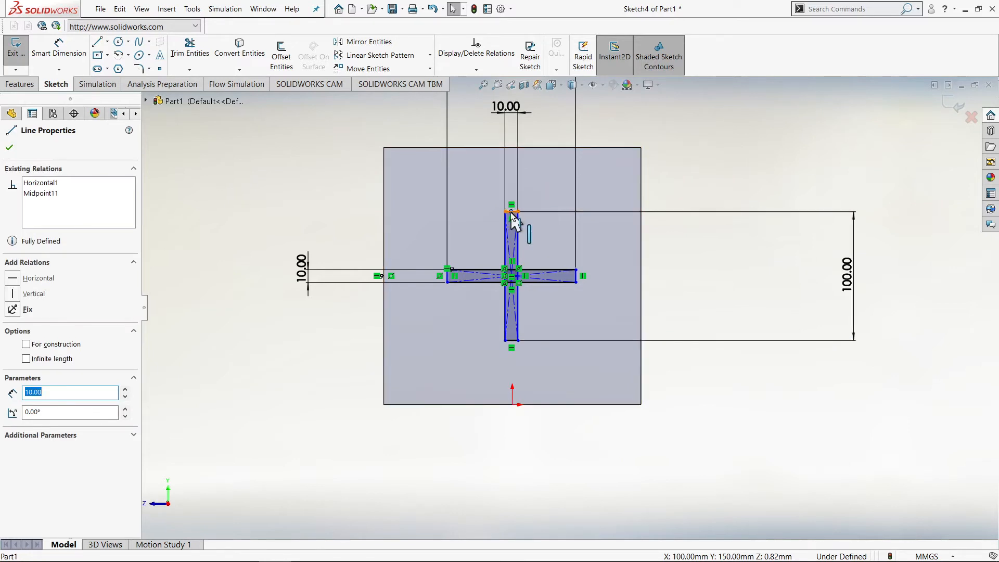
{"action": "left_click", "coordinate": [512, 213]}
{"action": "left_click", "coordinate": [512, 405]}
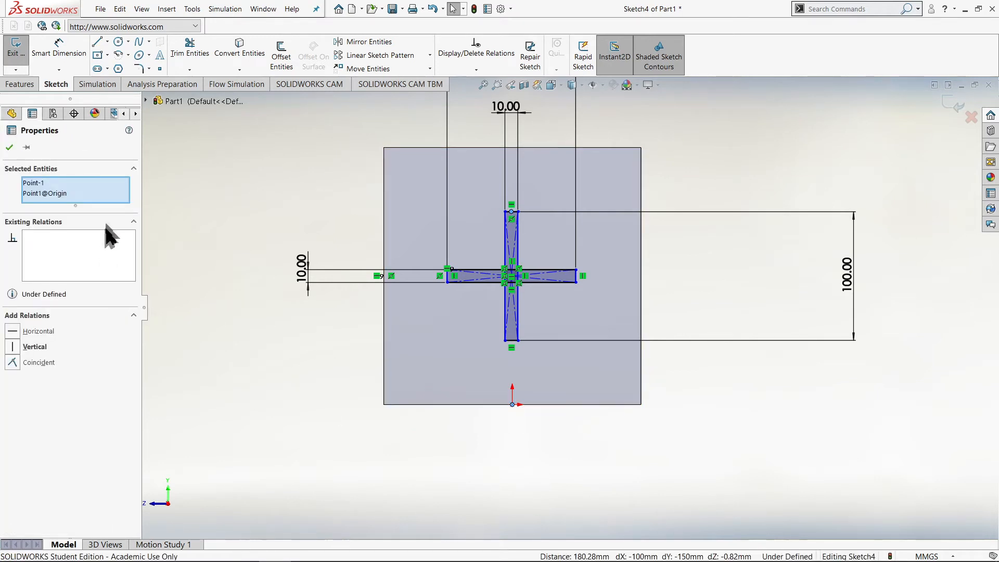
{"action": "left_click", "coordinate": [37, 348]}
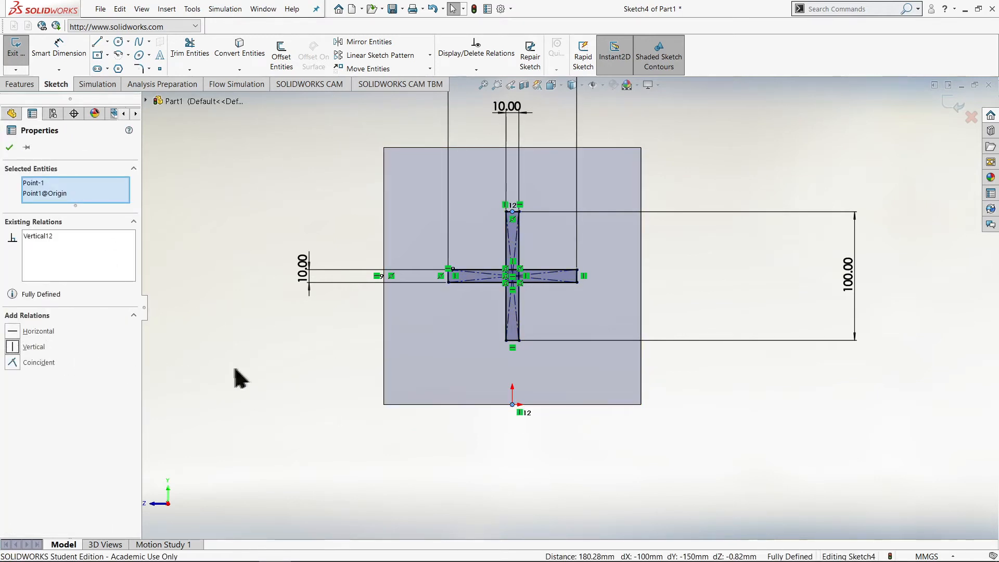
Clear the selection and exit the cross sketch on the cube's right face, keeping its changes.
{"action": "scroll", "coordinate": [749, 268], "scroll_direction": "up", "scroll_amount": 2}
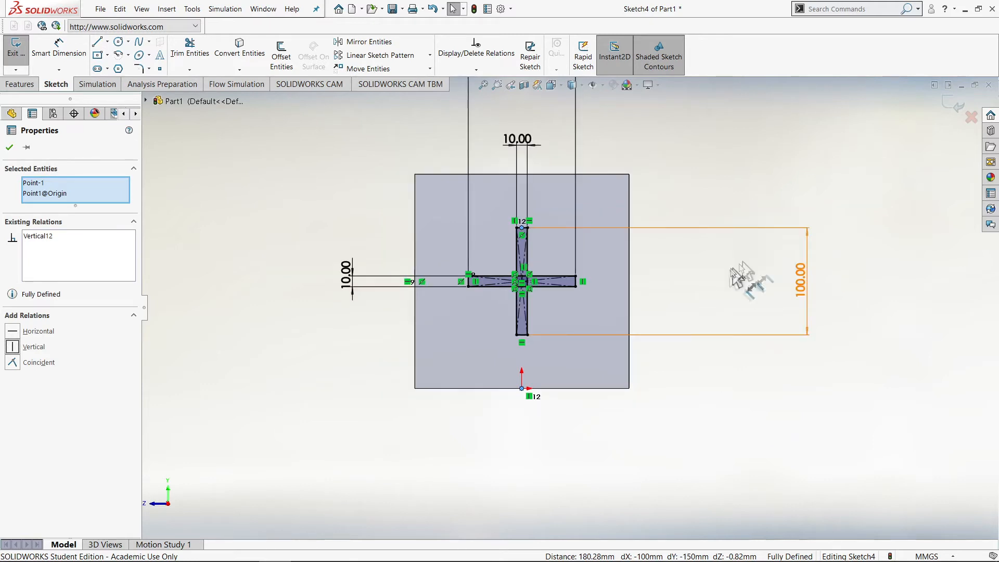
{"action": "scroll", "coordinate": [585, 261], "scroll_direction": "down", "scroll_amount": 1}
{"action": "scroll", "coordinate": [526, 248], "scroll_direction": "down", "scroll_amount": 1}
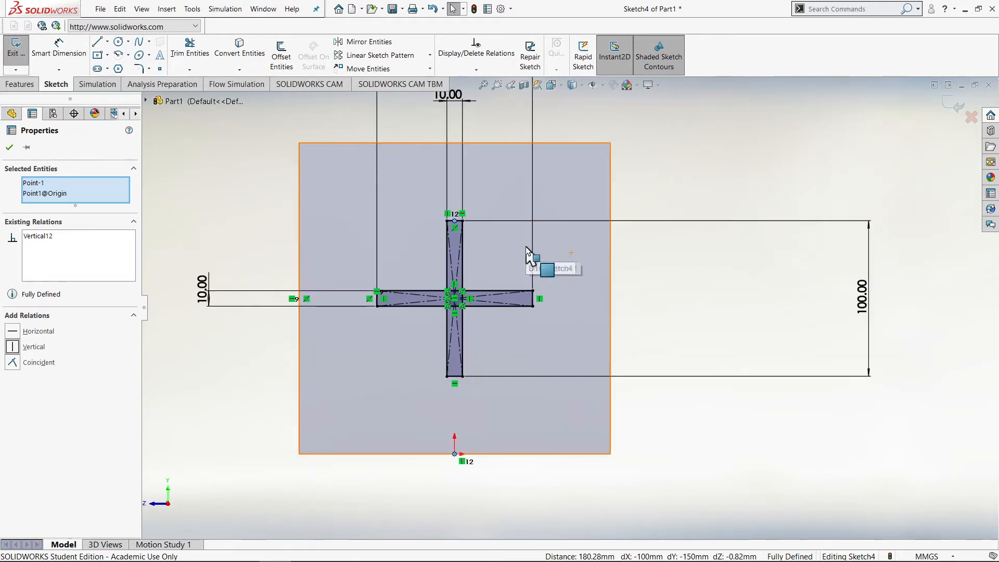
{"action": "scroll", "coordinate": [526, 249], "scroll_direction": "up", "scroll_amount": 1}
{"action": "scroll", "coordinate": [557, 240], "scroll_direction": "up", "scroll_amount": 1}
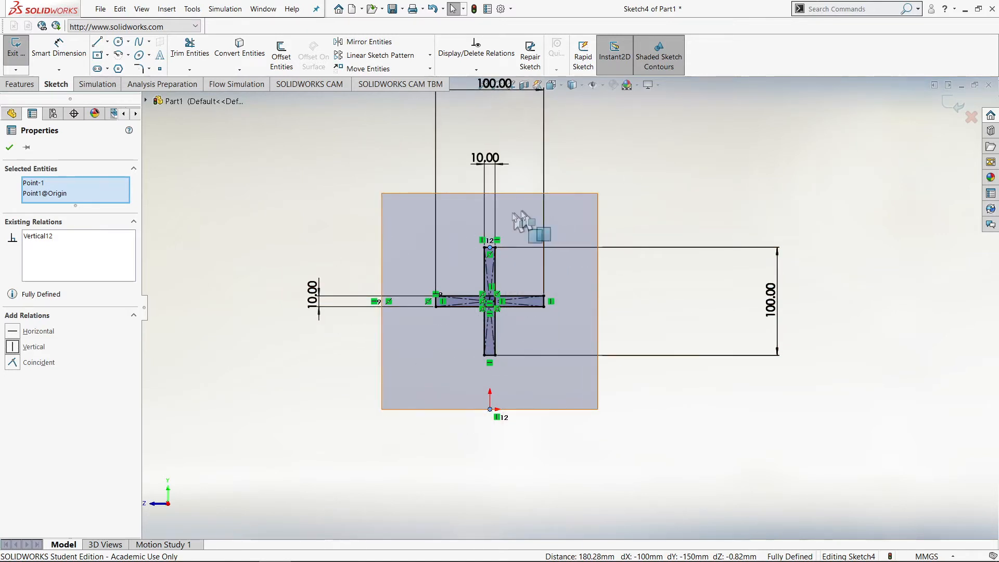
{"action": "left_click", "coordinate": [686, 451]}
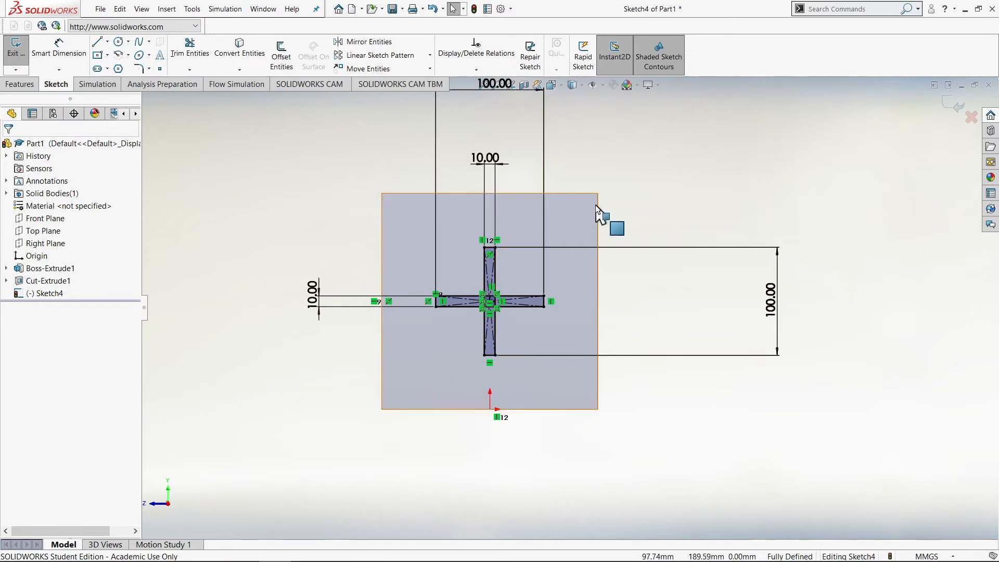
{"action": "left_click", "coordinate": [952, 110]}
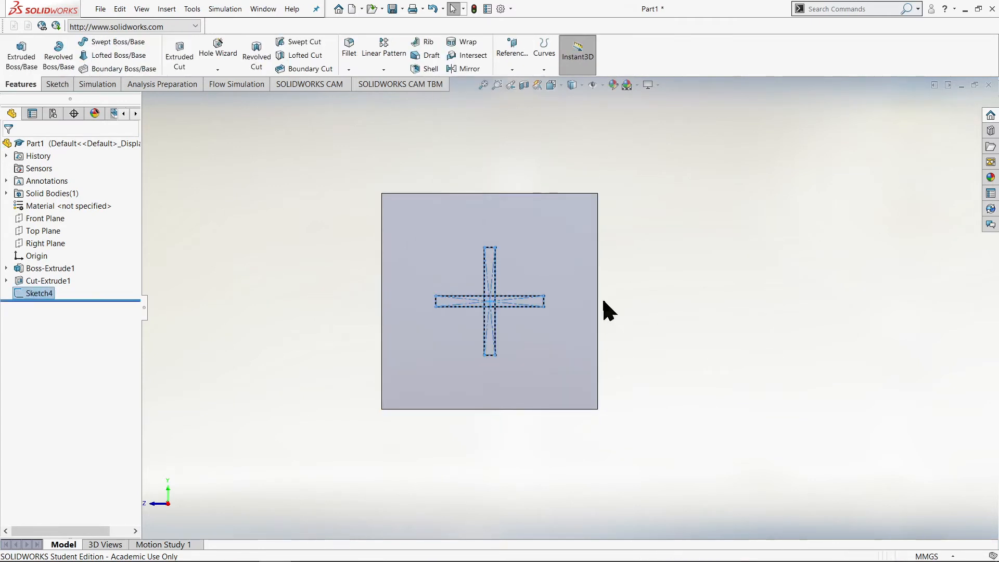
Start an Extruded Cut from the cross sketch and select both arms, the centre and the vertical rectangle as contours.
{"action": "mouse_move", "coordinate": [717, 346]}
{"action": "middle_mouse_down"}
{"action": "mouse_move", "coordinate": [704, 345]}
{"action": "mouse_move", "coordinate": [718, 350]}
{"action": "mouse_move", "coordinate": [732, 336]}
{"action": "middle_mouse_up"}
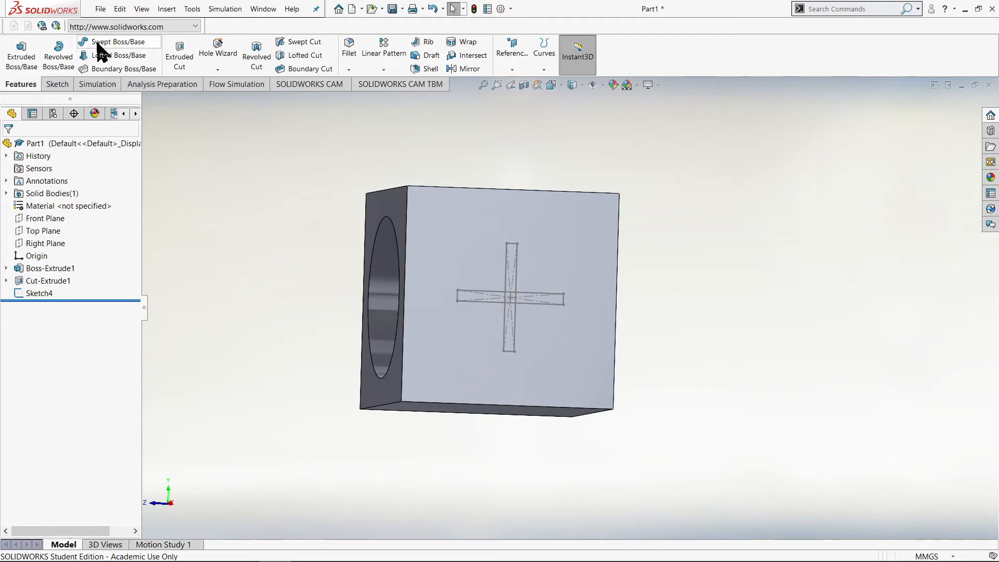
{"action": "left_click", "coordinate": [179, 56]}
{"action": "middle_click_drag", "start_coordinate": [606, 382], "coordinate": [547, 345]}
{"action": "scroll", "coordinate": [451, 307], "scroll_direction": "down", "scroll_amount": 2}
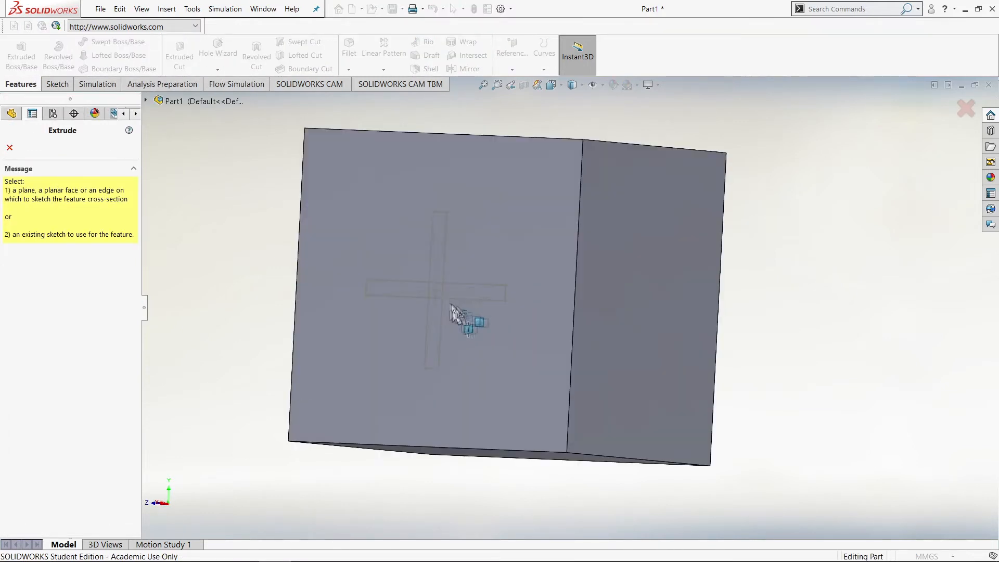
{"action": "left_click", "coordinate": [469, 292]}
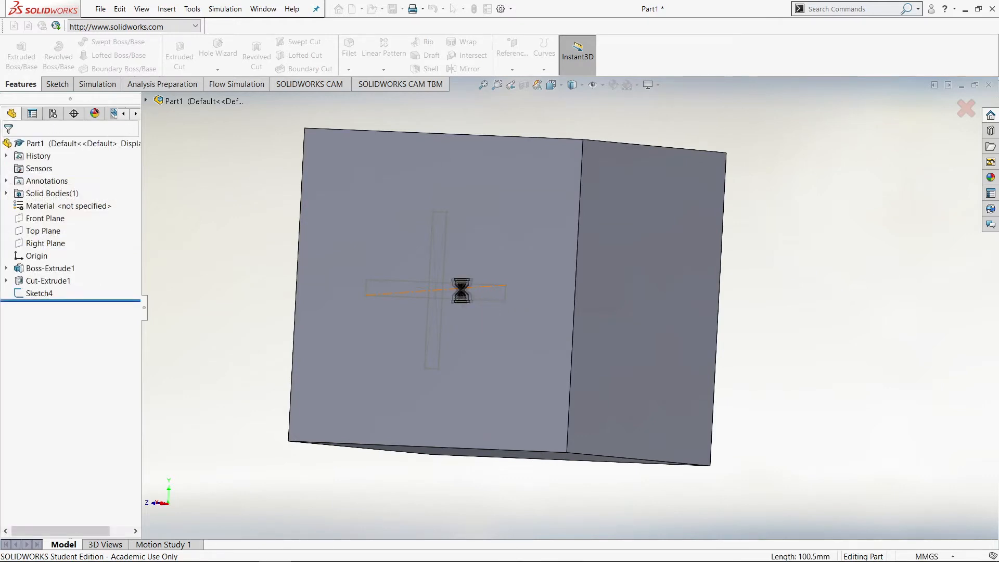
{"action": "scroll", "coordinate": [433, 306], "scroll_direction": "down", "scroll_amount": 2}
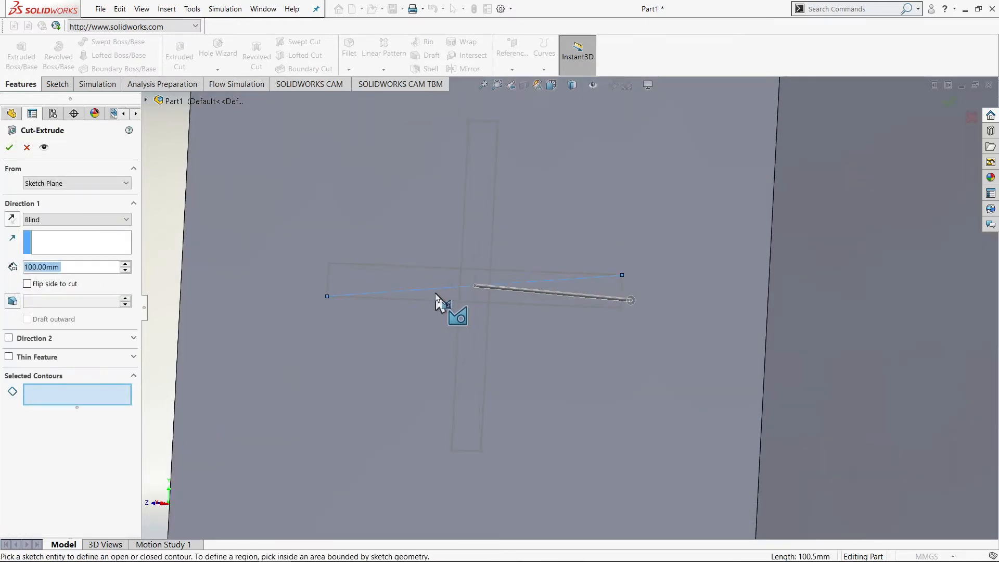
{"action": "left_click", "coordinate": [438, 295]}
{"action": "middle_click_drag", "start_coordinate": [478, 297], "coordinate": [525, 370]}
{"action": "left_click", "coordinate": [484, 287]}
{"action": "left_click", "coordinate": [529, 304]}
{"action": "left_click", "coordinate": [482, 340]}
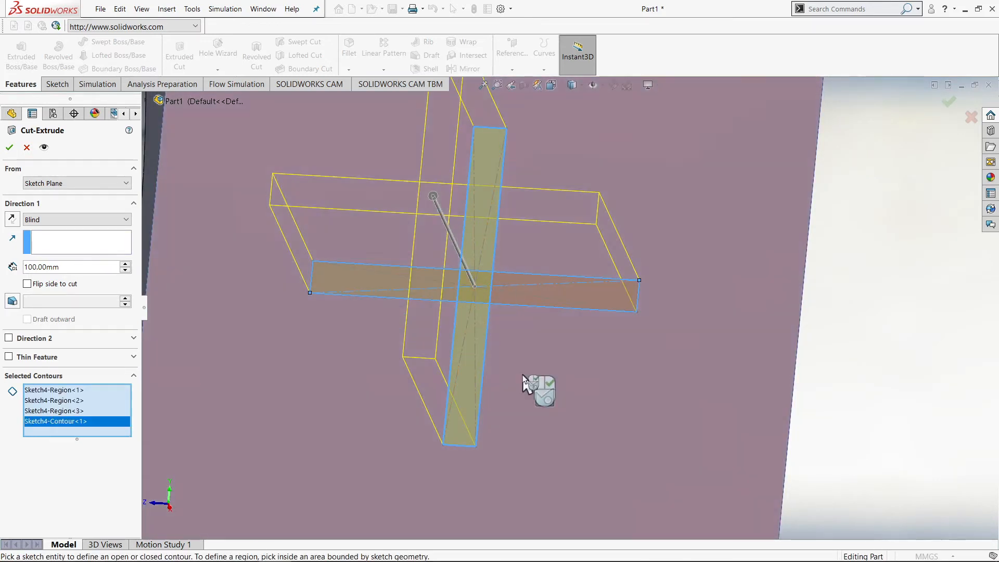
Stretch the blind cut depth to 265 mm, past the cube's far face.
{"action": "mouse_move", "coordinate": [535, 383]}
{"action": "middle_mouse_down"}
{"action": "mouse_move", "coordinate": [519, 337]}
{"action": "mouse_move", "coordinate": [507, 358]}
{"action": "middle_mouse_up"}
{"action": "scroll", "coordinate": [507, 357], "scroll_direction": "up", "scroll_amount": 4}
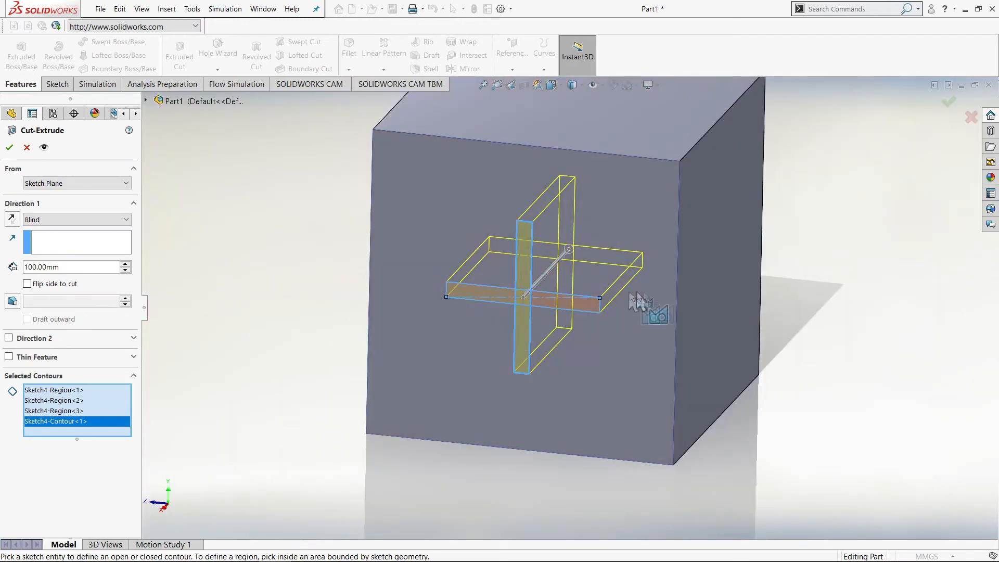
{"action": "middle_click_drag", "start_coordinate": [665, 319], "coordinate": [598, 345]}
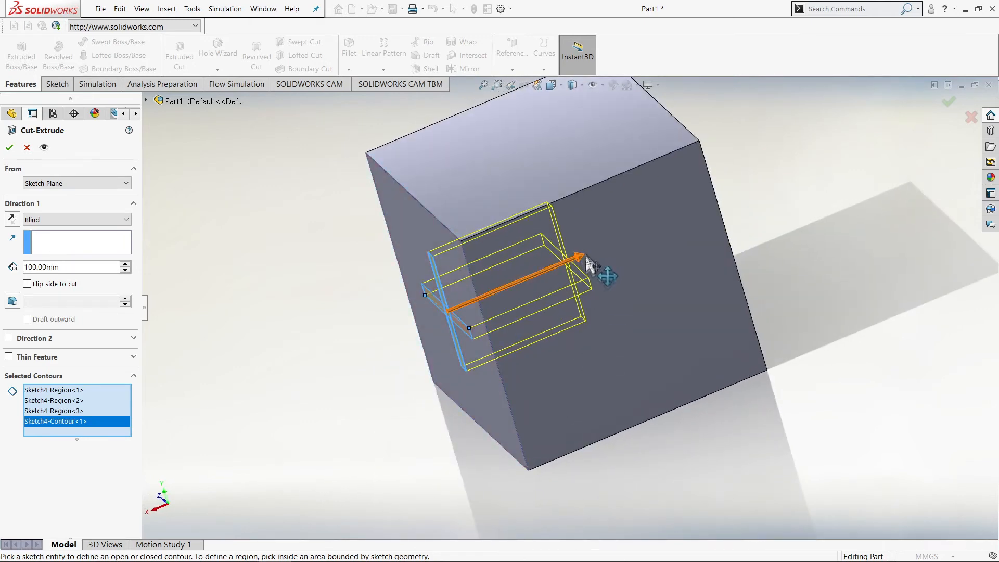
{"action": "left_click_drag", "start_coordinate": [584, 262], "coordinate": [762, 220]}
{"action": "middle_click_drag", "start_coordinate": [766, 197], "coordinate": [558, 248]}
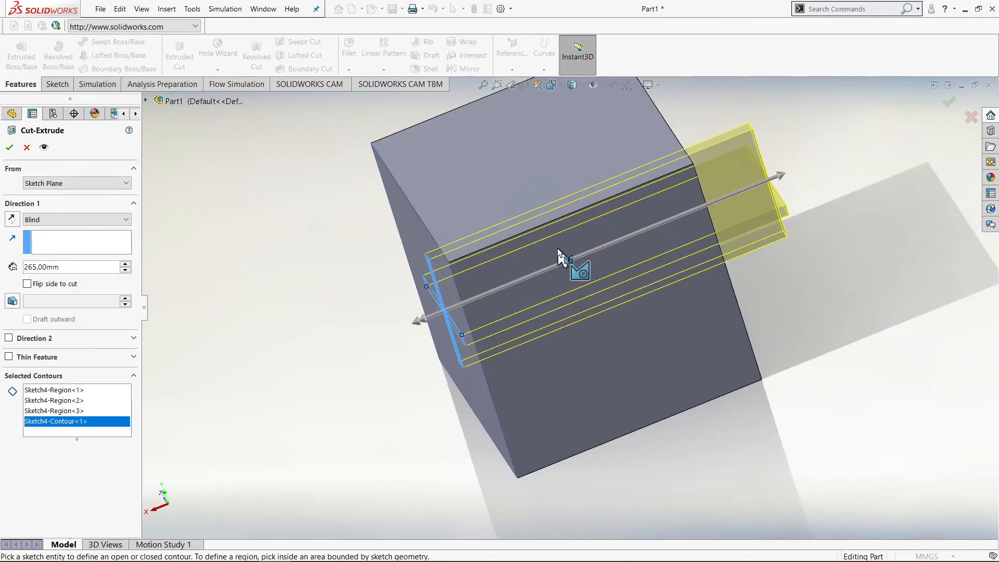
Set the cross cut's end condition to Through All and accept the cut.
{"action": "left_click", "coordinate": [126, 219]}
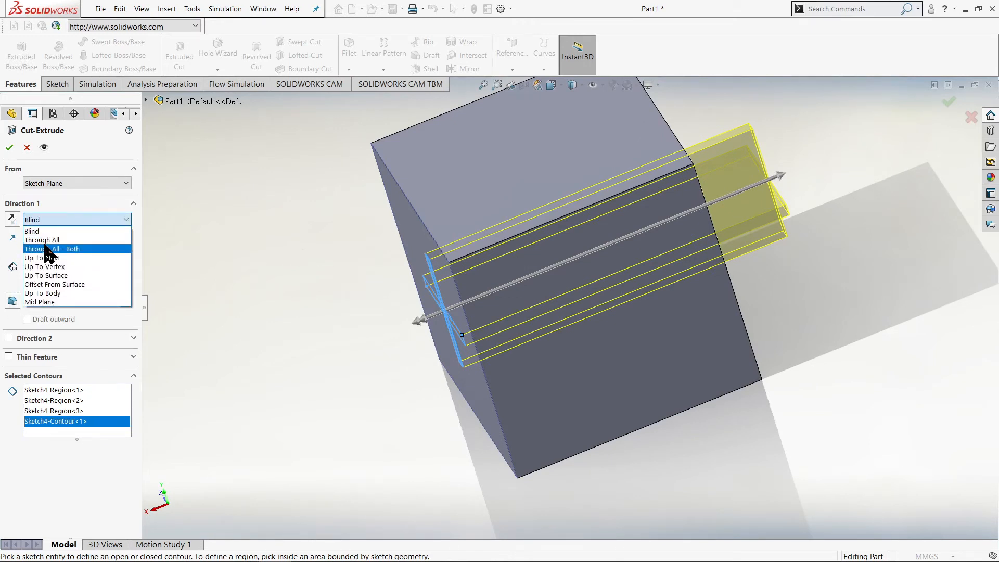
{"action": "left_click", "coordinate": [58, 240]}
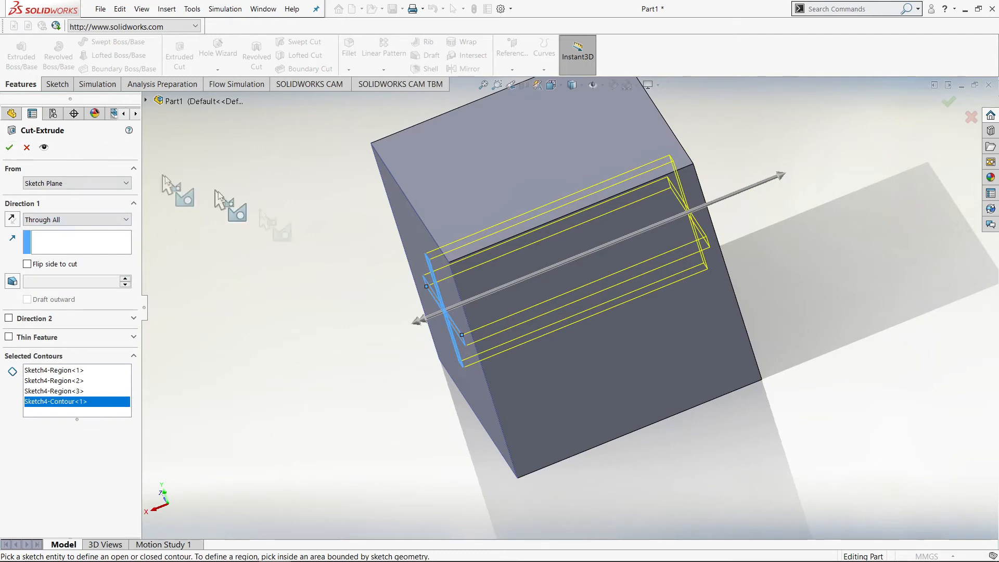
{"action": "scroll", "coordinate": [437, 297], "scroll_direction": "up", "scroll_amount": 2}
{"action": "middle_click_drag", "start_coordinate": [438, 299], "coordinate": [494, 241]}
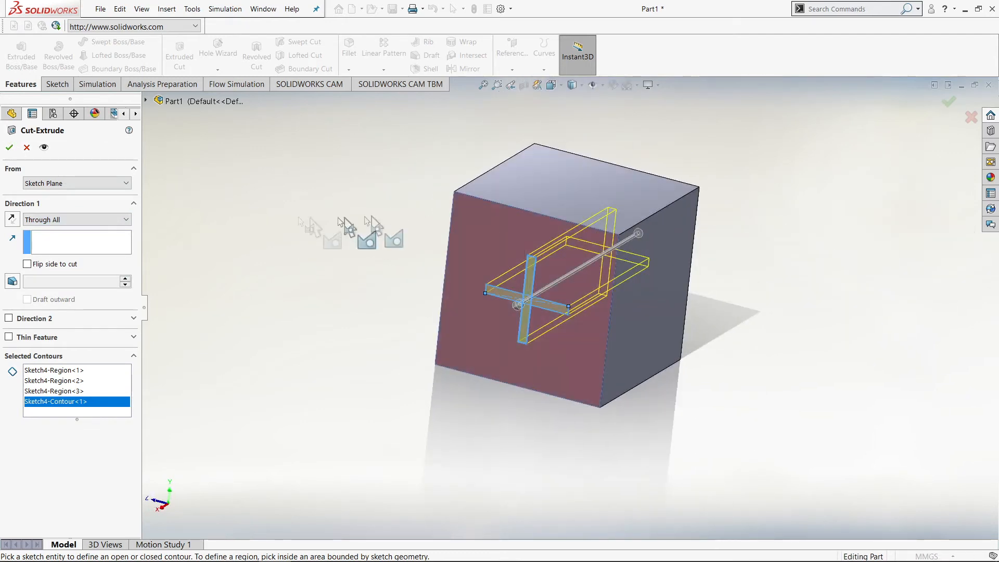
{"action": "left_click", "coordinate": [10, 147]}
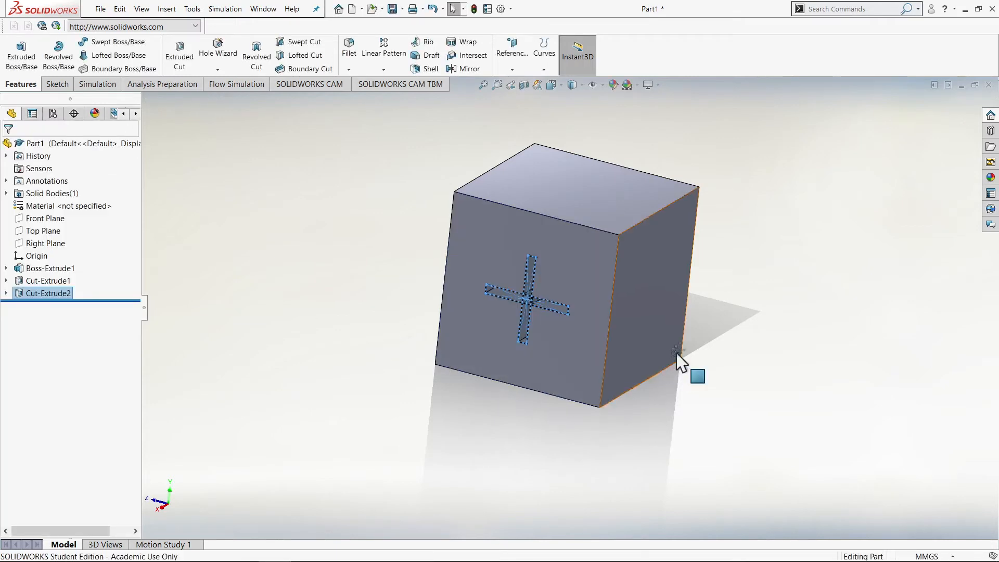
Examine the cross-shaped cut in the cube from several angles.
{"action": "middle_click_drag", "start_coordinate": [680, 357], "coordinate": [721, 329]}
{"action": "middle_click_drag", "start_coordinate": [646, 380], "coordinate": [606, 362]}
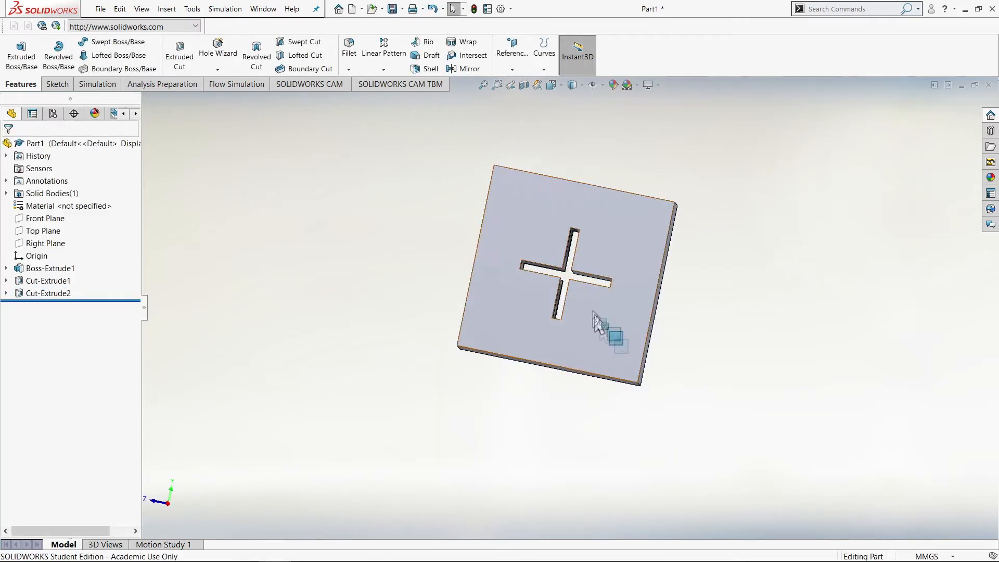
{"action": "scroll", "coordinate": [592, 313], "scroll_direction": "down", "scroll_amount": 5}
{"action": "middle_click_drag", "start_coordinate": [555, 260], "coordinate": [515, 327]}
{"action": "middle_click_drag", "start_coordinate": [474, 359], "coordinate": [585, 450]}
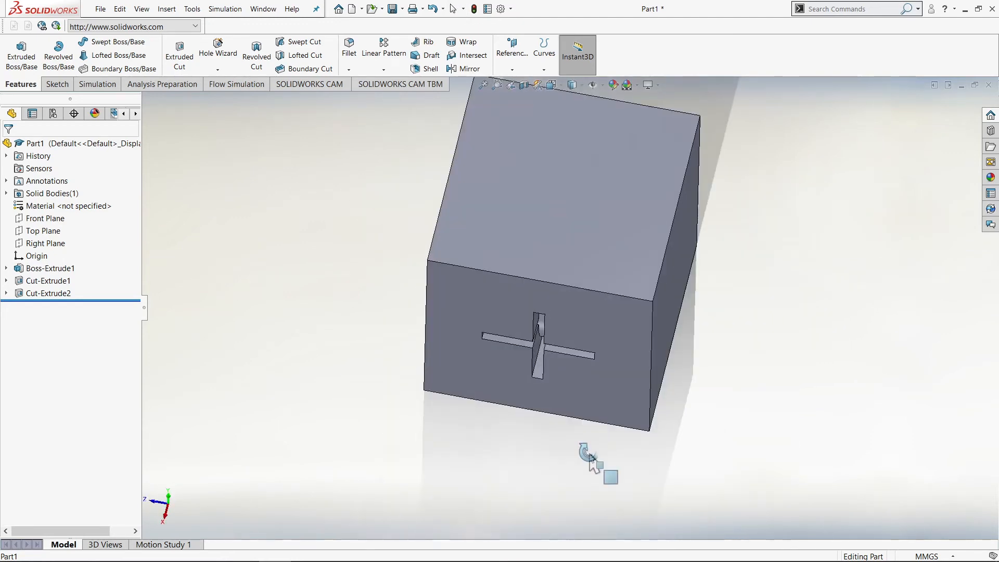
View the cube from the top and start a new sketch on its top face.
{"action": "key", "text": "ctrl+5"}
{"action": "middle_click_drag", "start_coordinate": [589, 369], "coordinate": [547, 375]}
{"action": "key", "text": "ctrl+5"}
{"action": "scroll", "coordinate": [707, 433], "scroll_direction": "up", "scroll_amount": 1}
{"action": "right_click_drag", "start_coordinate": [804, 410], "coordinate": [797, 355]}
{"action": "scroll", "coordinate": [785, 389], "scroll_direction": "up", "scroll_amount": 3}
{"action": "scroll", "coordinate": [712, 338], "scroll_direction": "down", "scroll_amount": 1}
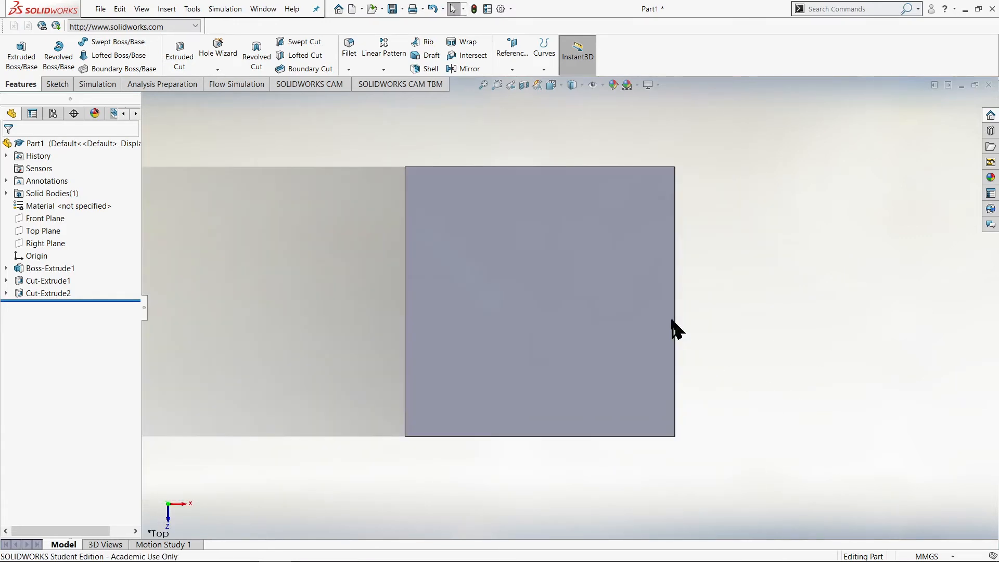
{"action": "right_click", "coordinate": [610, 320]}
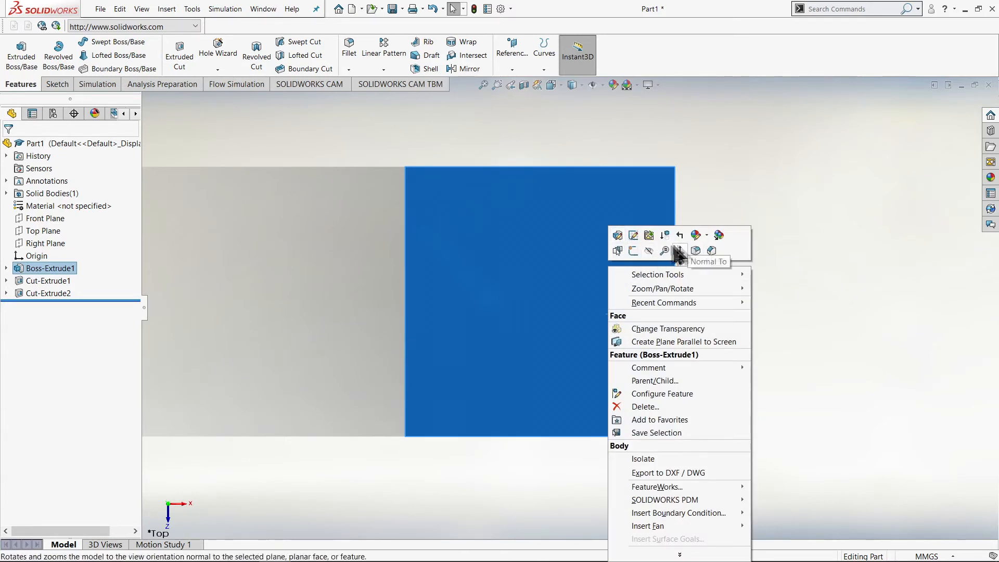
{"action": "left_click", "coordinate": [632, 239]}
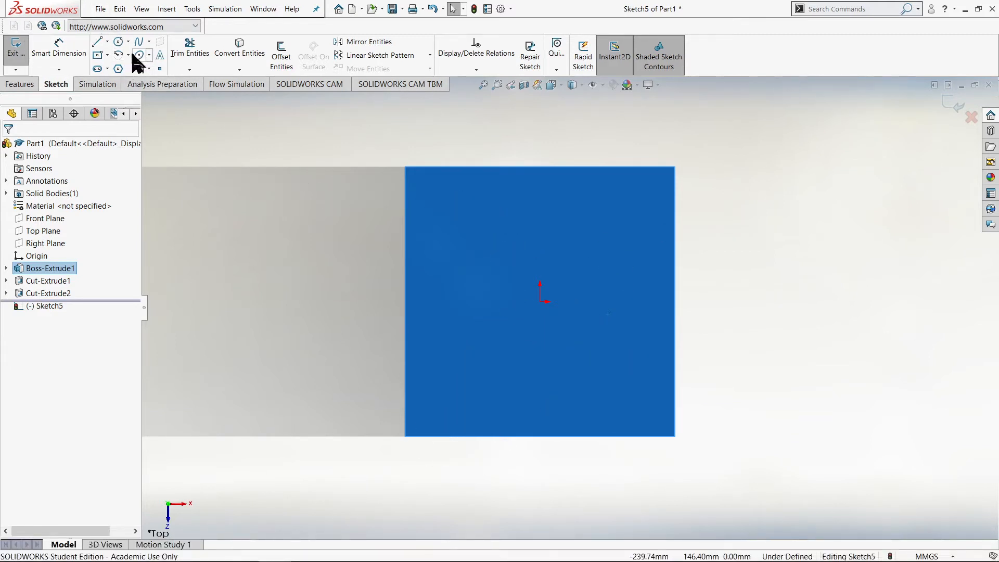
{"action": "left_click", "coordinate": [520, 440]}
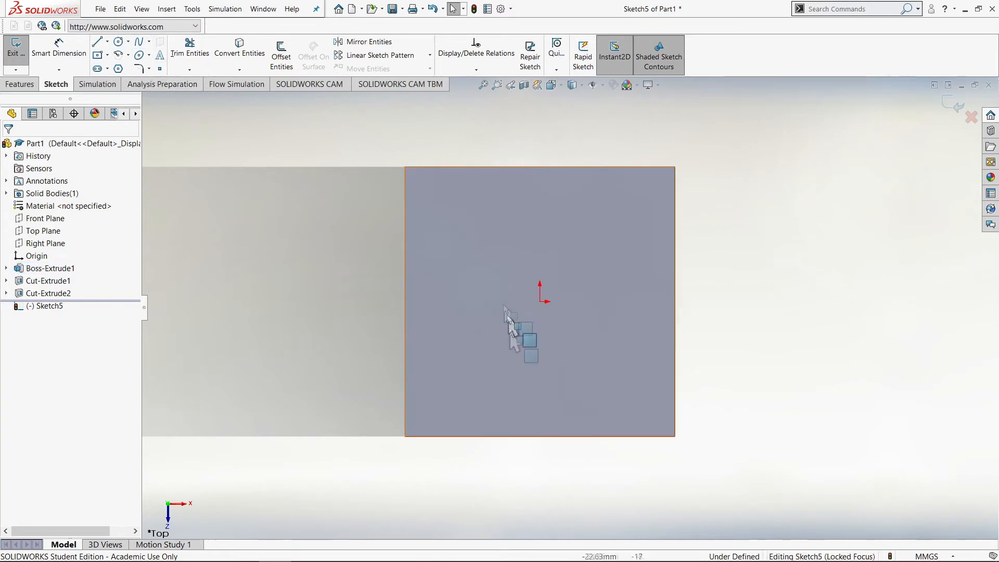
Sketch a downward-bulging three-point semicircular arc of about 56 mm radius, with its endpoints level with the origin.
{"action": "left_click", "coordinate": [127, 53]}
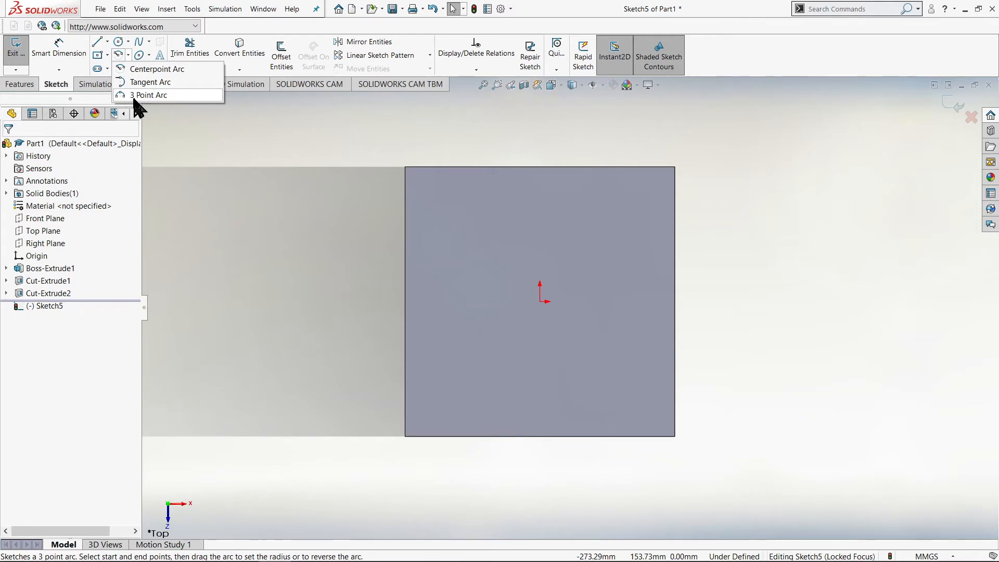
{"action": "left_click", "coordinate": [136, 96]}
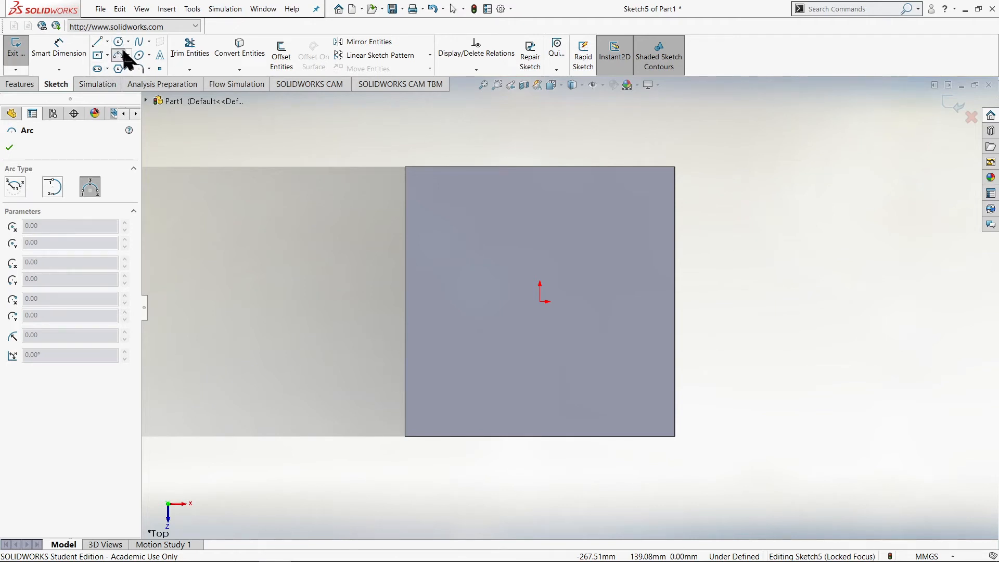
{"action": "left_click", "coordinate": [128, 54]}
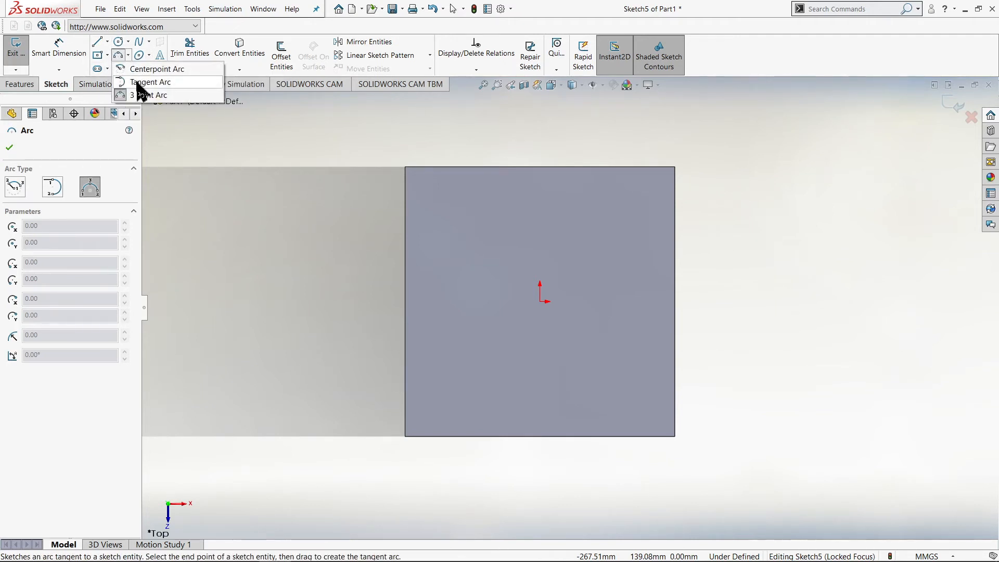
{"action": "left_click", "coordinate": [176, 97]}
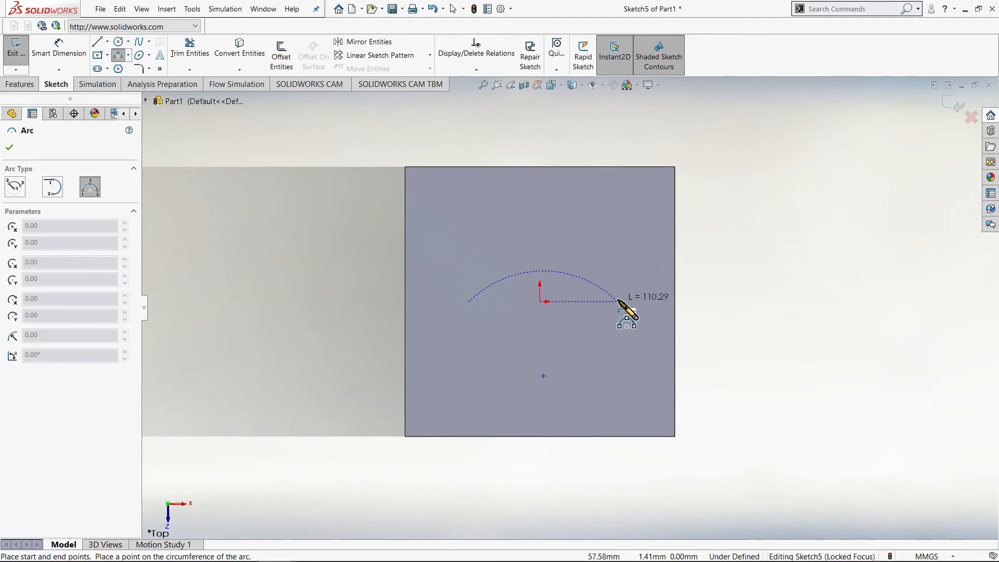
{"action": "left_click", "coordinate": [618, 301]}
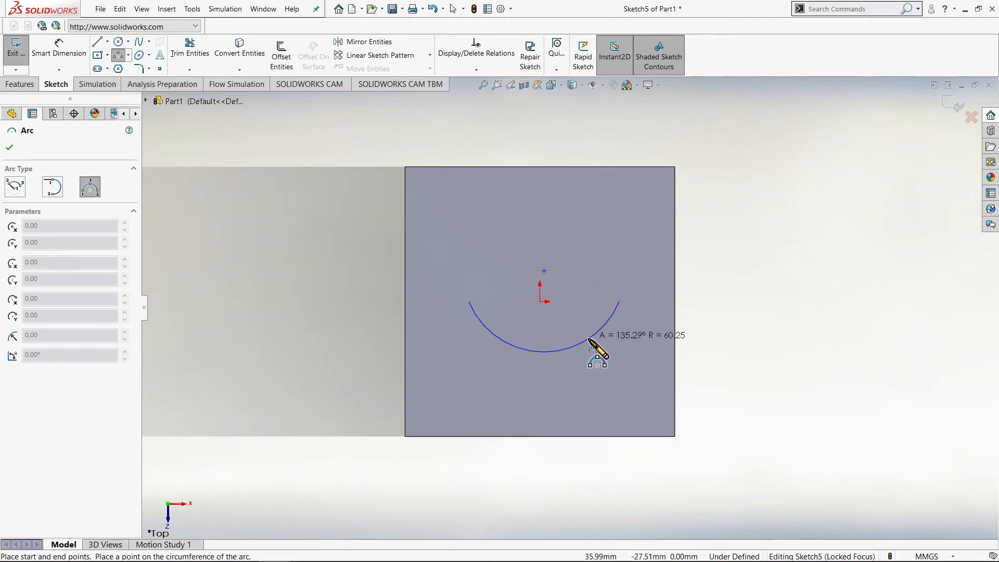
{"action": "left_click", "coordinate": [588, 367]}
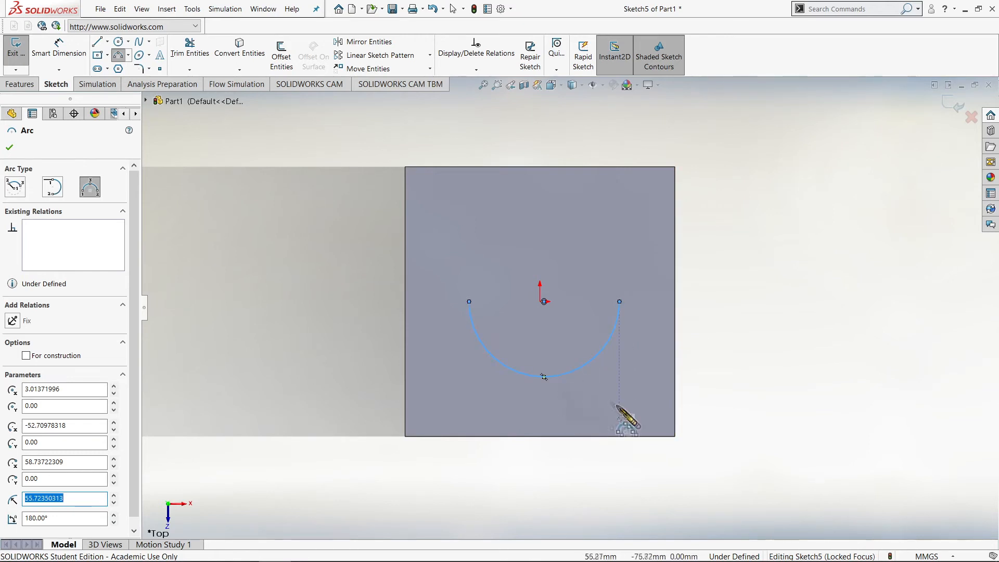
{"action": "key", "text": "Escape"}
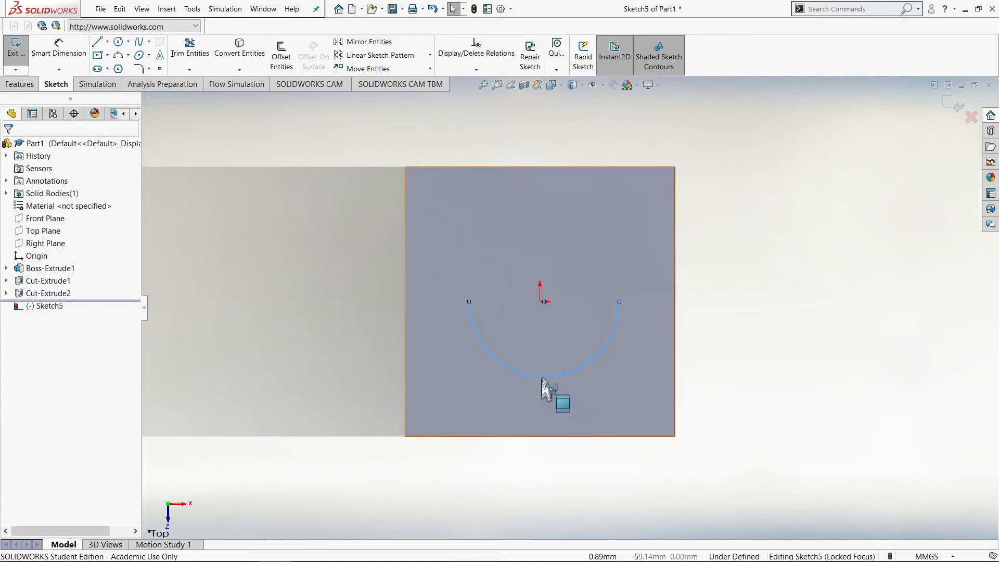
Add a Vertical relation between the arc's midpoint and the origin.
{"action": "scroll", "coordinate": [551, 379], "scroll_direction": "down", "scroll_amount": 4}
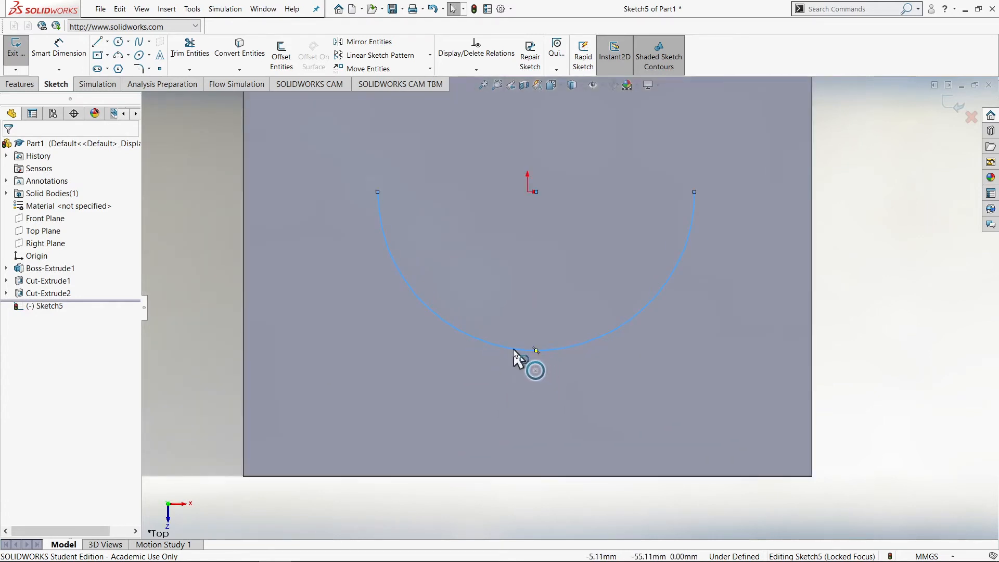
{"action": "left_click", "coordinate": [583, 344]}
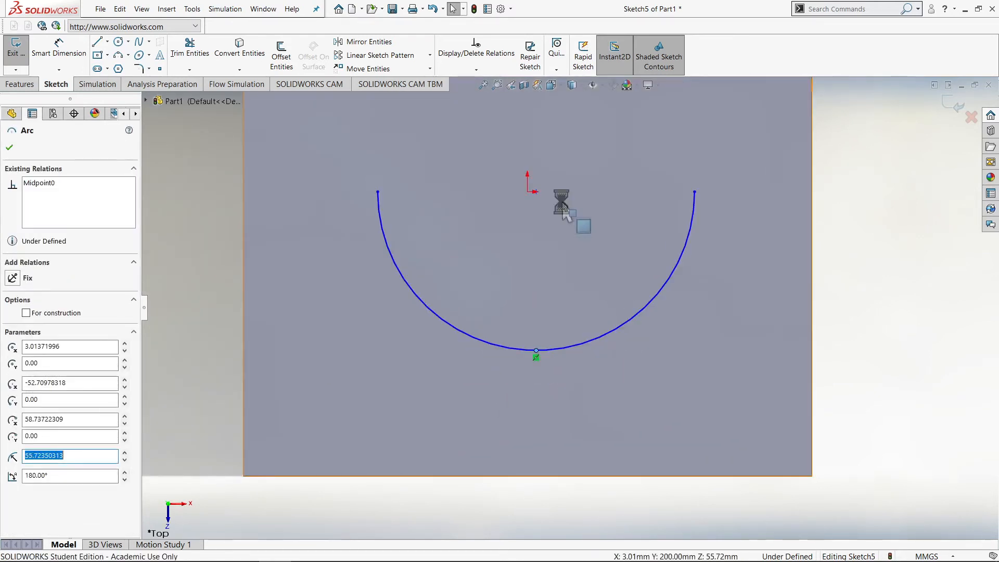
{"action": "left_click", "coordinate": [532, 194], "text": "ctrl"}
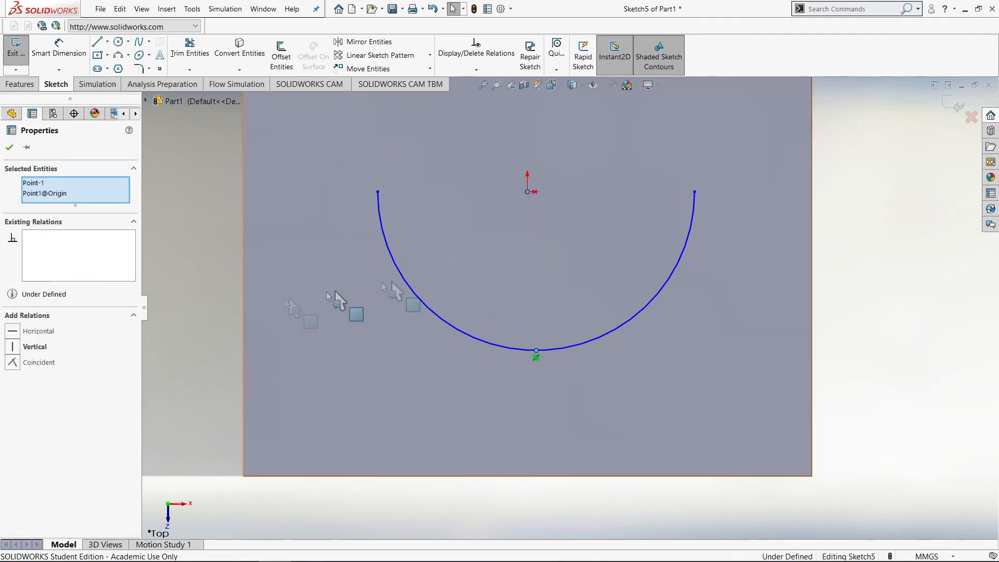
{"action": "left_click", "coordinate": [37, 347]}
{"action": "scroll", "coordinate": [570, 307], "scroll_direction": "up", "scroll_amount": 4}
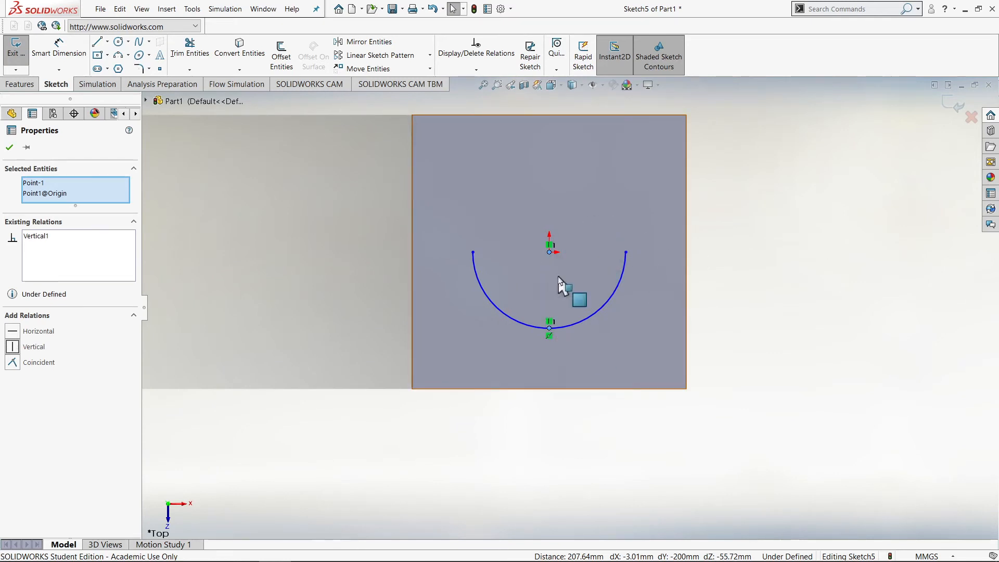
Close the semicircle with a horizontal line about 111 mm long between the arc's two endpoints.
{"action": "scroll", "coordinate": [596, 283], "scroll_direction": "down", "scroll_amount": 2}
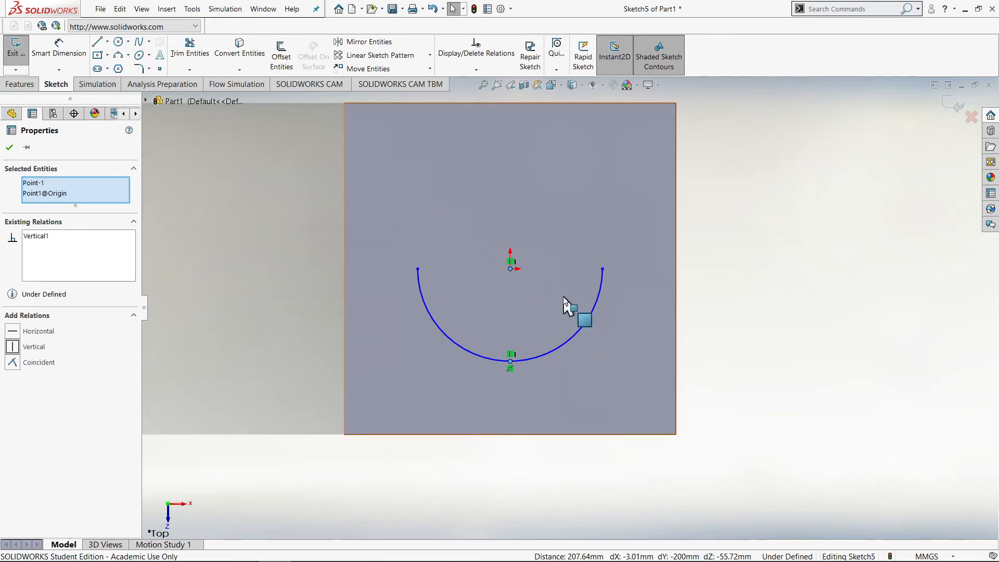
{"action": "key", "text": "l"}
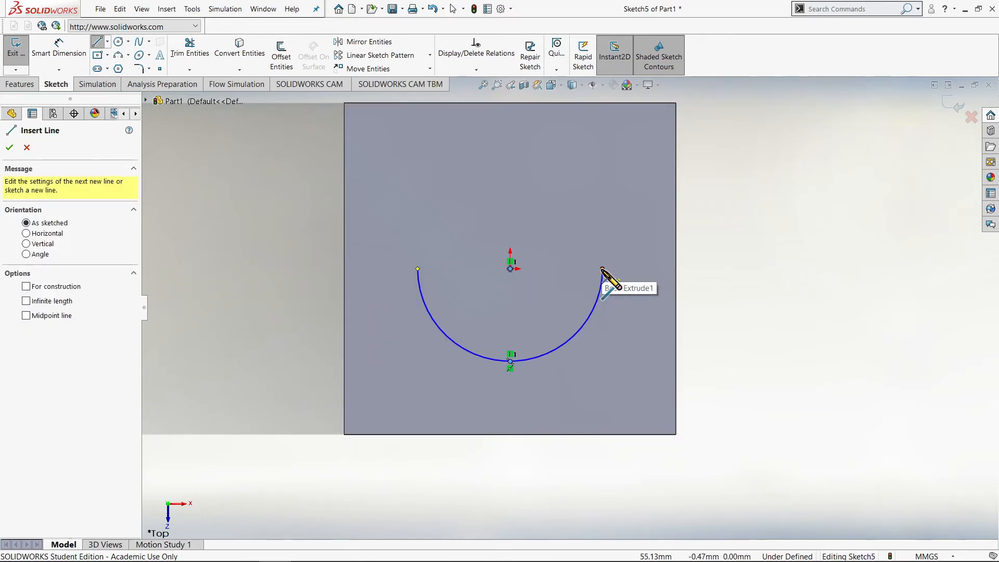
{"action": "left_click", "coordinate": [602, 269]}
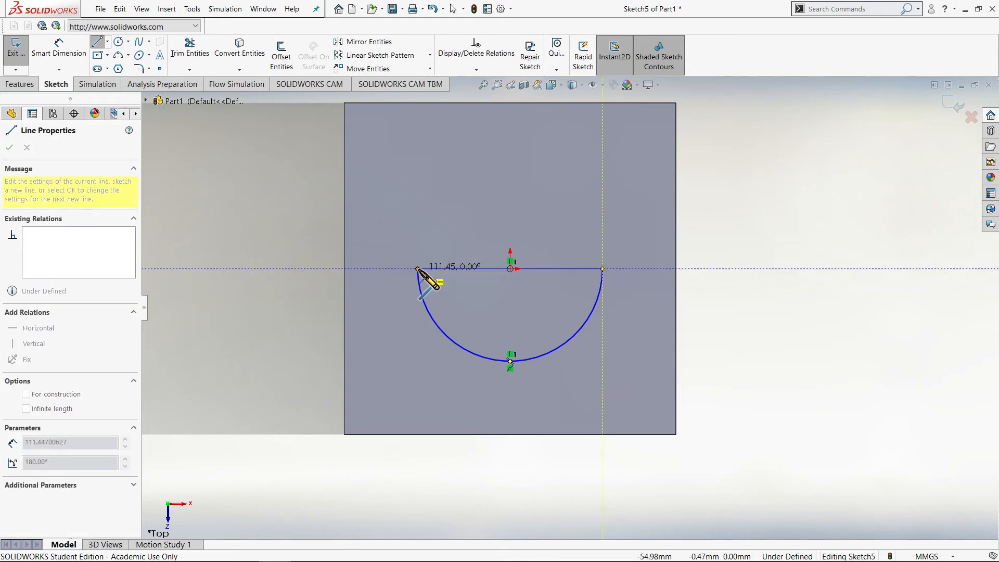
{"action": "left_click", "coordinate": [418, 269]}
{"action": "left_click", "coordinate": [750, 232]}
{"action": "scroll", "coordinate": [728, 291], "scroll_direction": "up", "scroll_amount": 2}
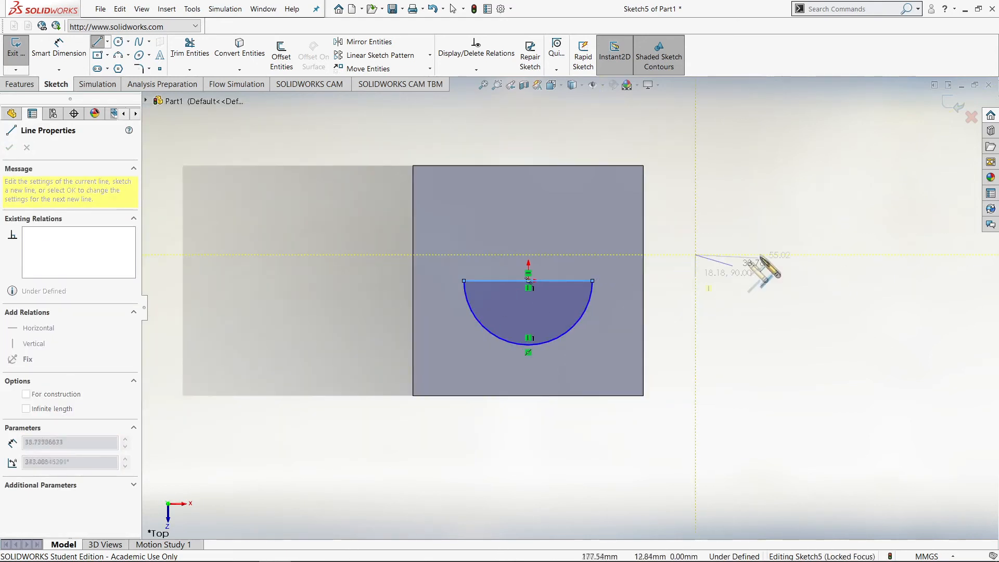
{"action": "scroll", "coordinate": [757, 234], "scroll_direction": "down", "scroll_amount": 1}
{"action": "scroll", "coordinate": [380, 57], "scroll_direction": "down", "scroll_amount": 1}
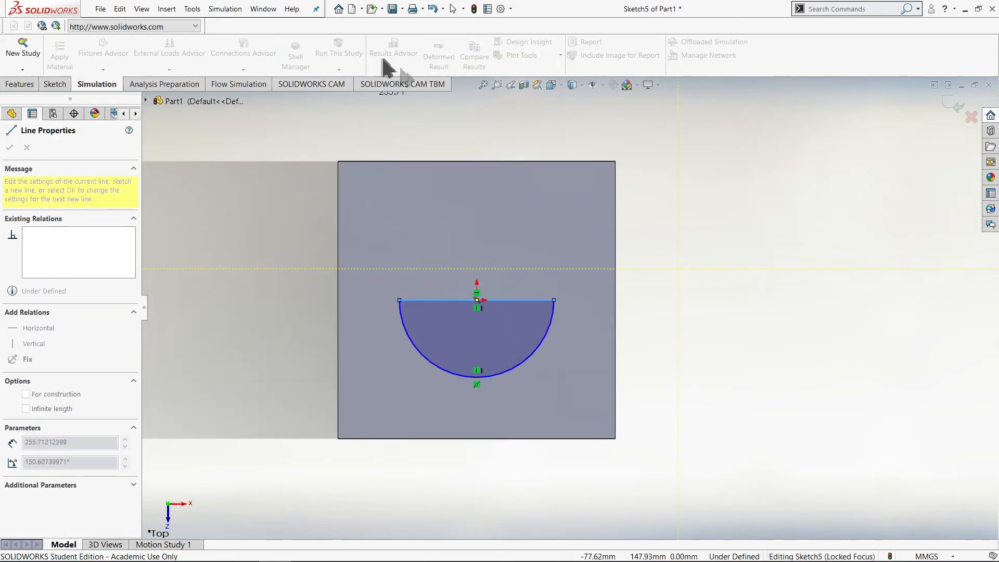
{"action": "scroll", "coordinate": [376, 97], "scroll_direction": "up", "scroll_amount": 1}
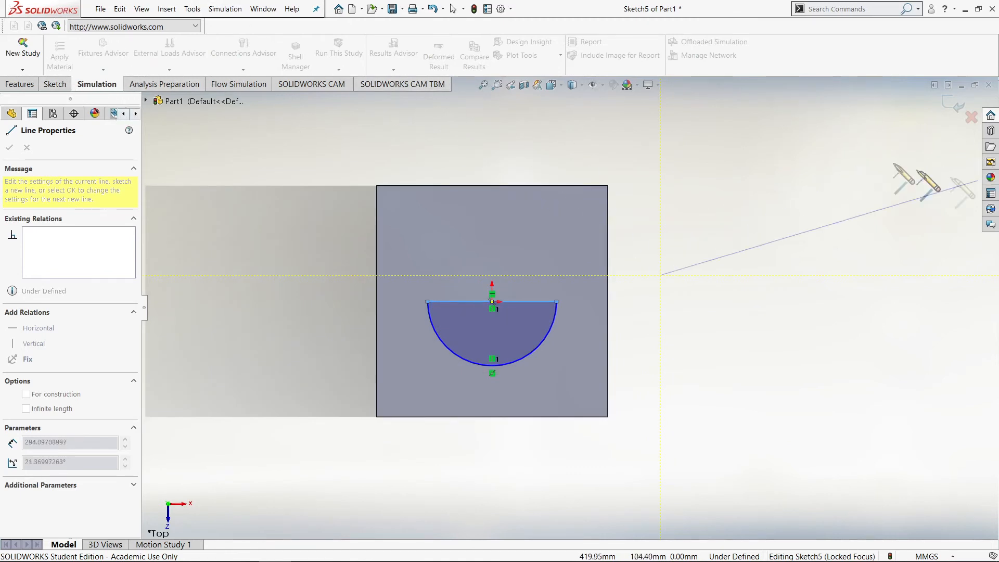
{"action": "key", "text": "Escape"}
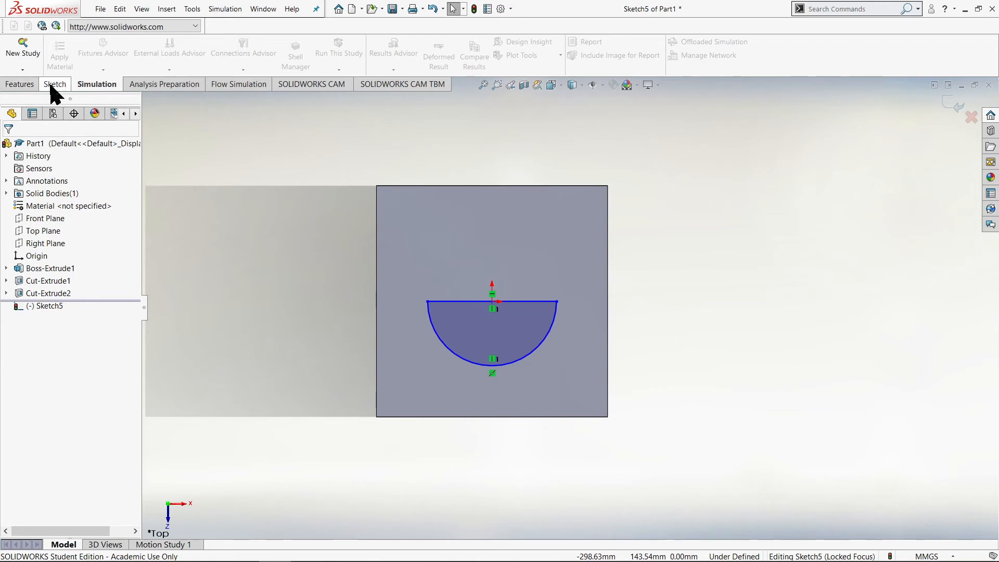
Sketch two upright corner rectangles above the semicircle, both about 48 mm tall, the left about 8 mm and the right about 6 mm wide.
{"action": "left_click", "coordinate": [54, 85]}
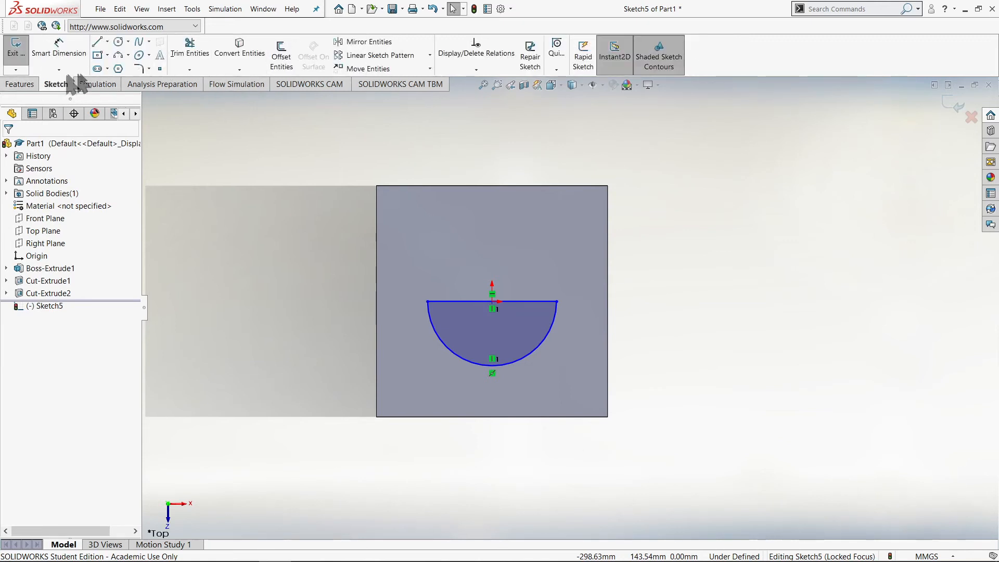
{"action": "left_click", "coordinate": [113, 59]}
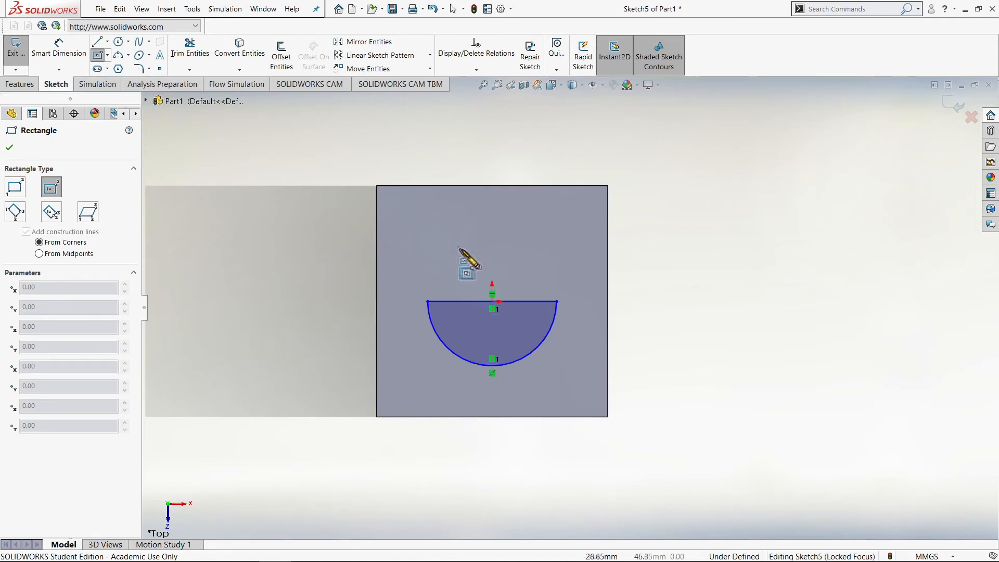
{"action": "left_click", "coordinate": [107, 55]}
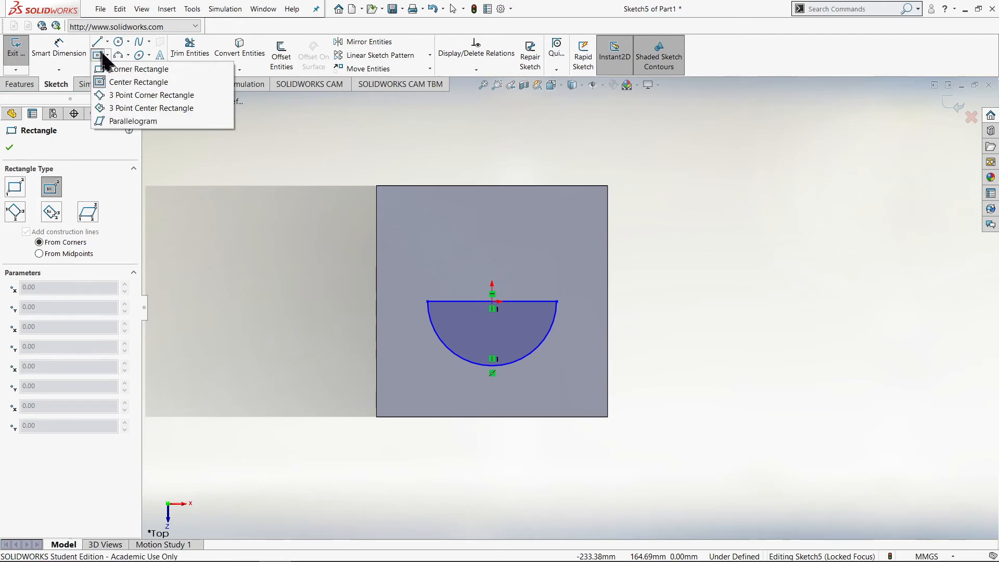
{"action": "left_click", "coordinate": [136, 69]}
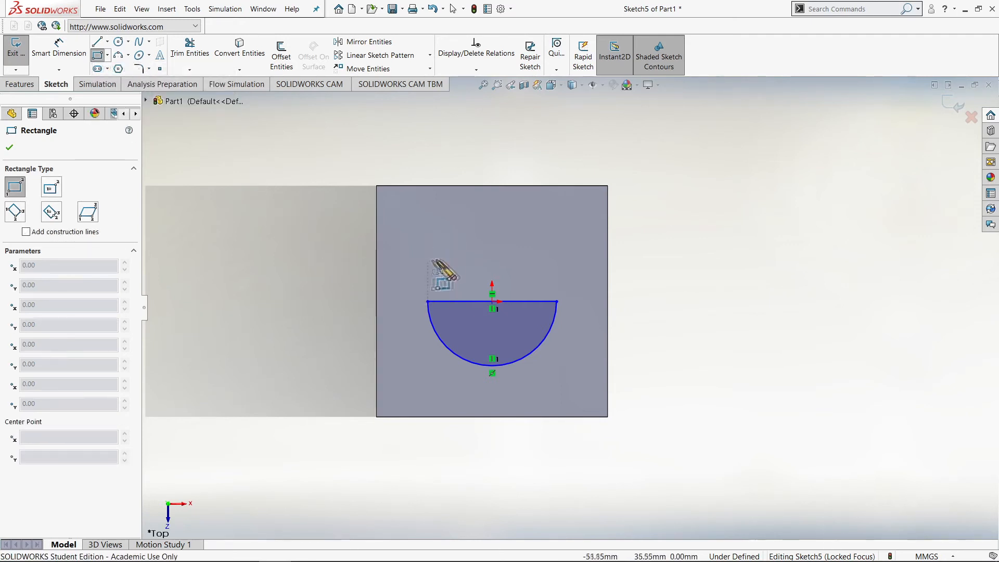
{"action": "left_click", "coordinate": [451, 231]}
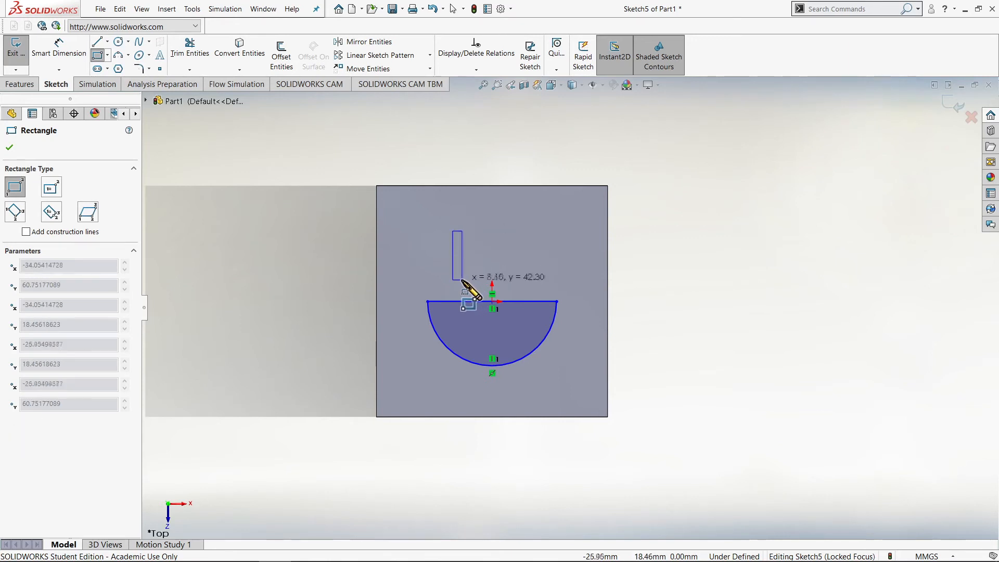
{"action": "left_click", "coordinate": [461, 287]}
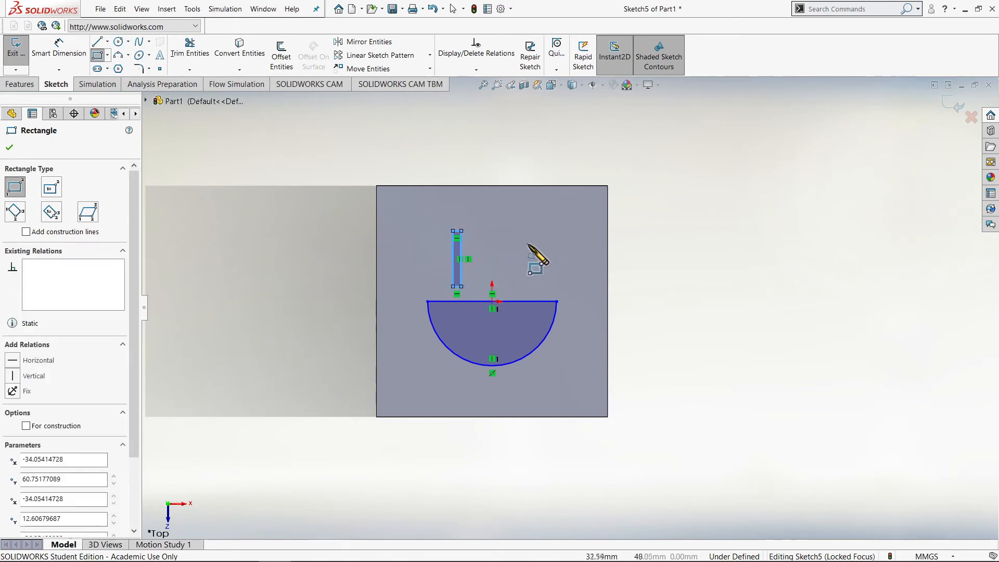
{"action": "left_click", "coordinate": [518, 231]}
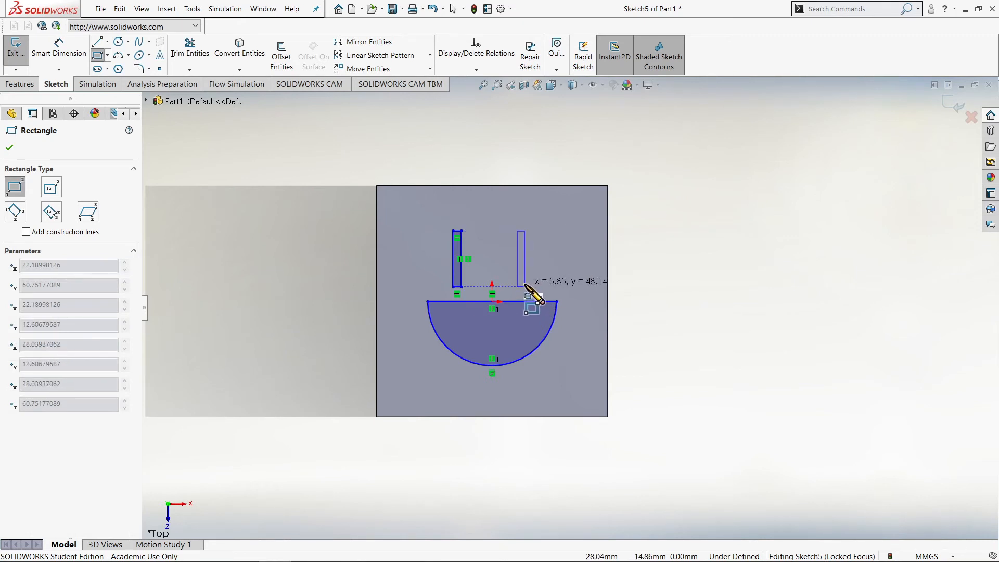
{"action": "left_click", "coordinate": [525, 286]}
Dimension the heights of the left and right rectangles at 50 mm each.
{"action": "right_click_drag", "start_coordinate": [662, 326], "coordinate": [668, 283]}
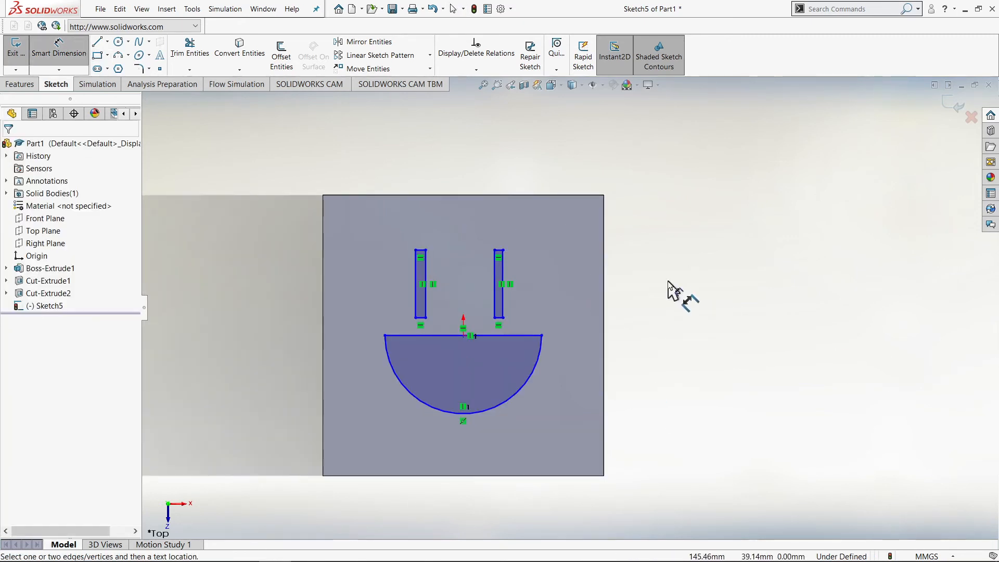
{"action": "left_click", "coordinate": [419, 286]}
{"action": "left_click", "coordinate": [257, 285]}
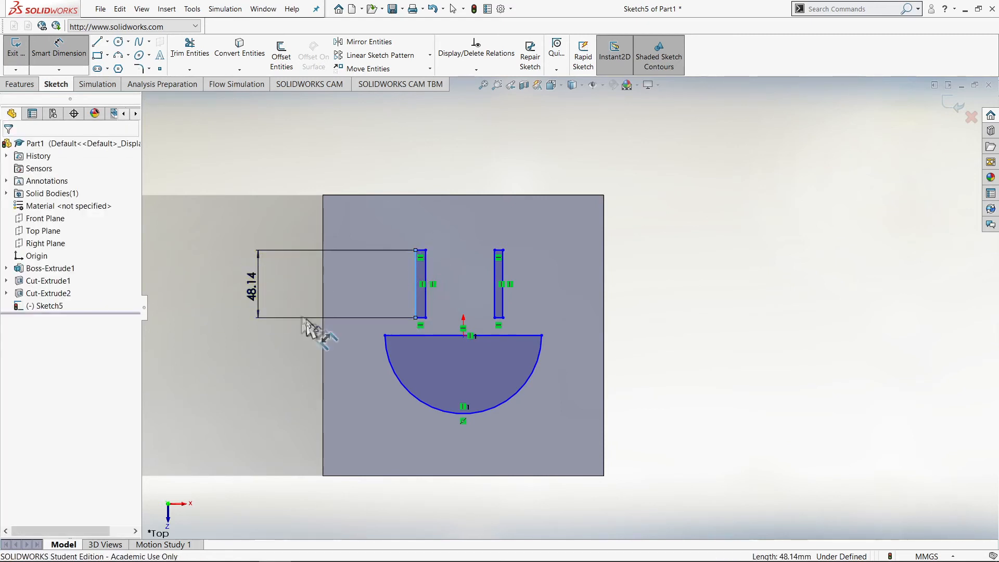
{"action": "type", "text": "60"}
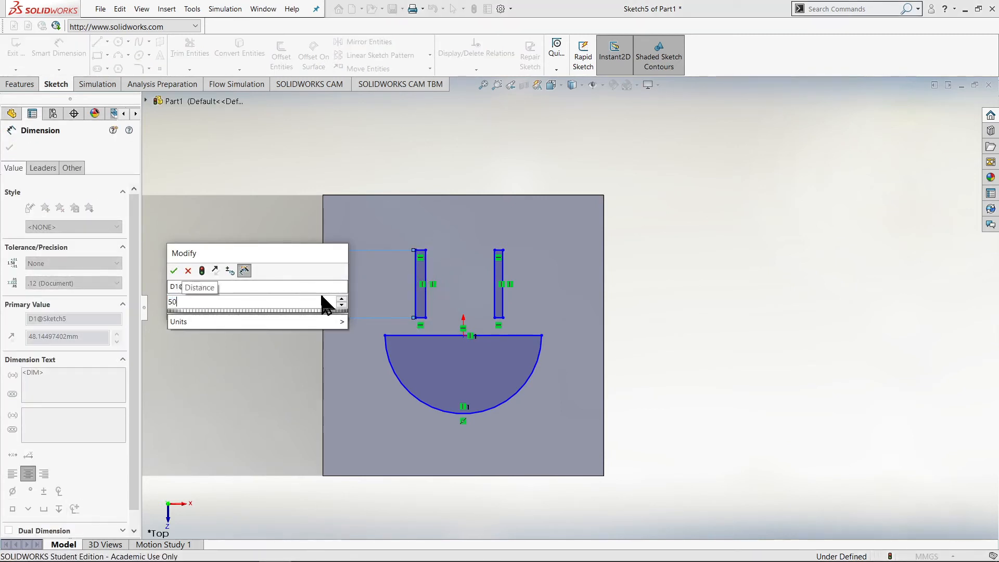
{"action": "key", "text": "Return"}
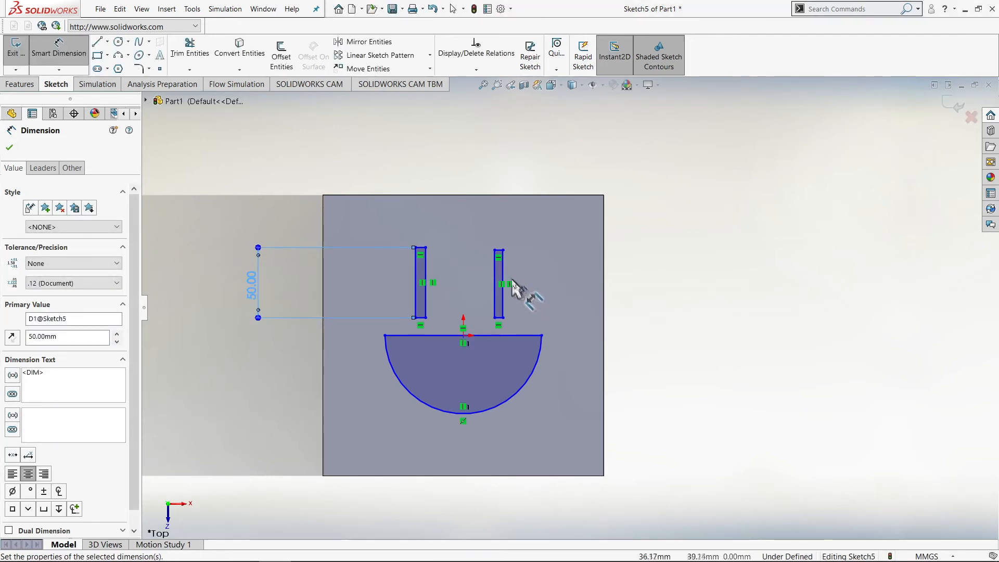
{"action": "left_click", "coordinate": [503, 281]}
{"action": "left_click", "coordinate": [788, 291]}
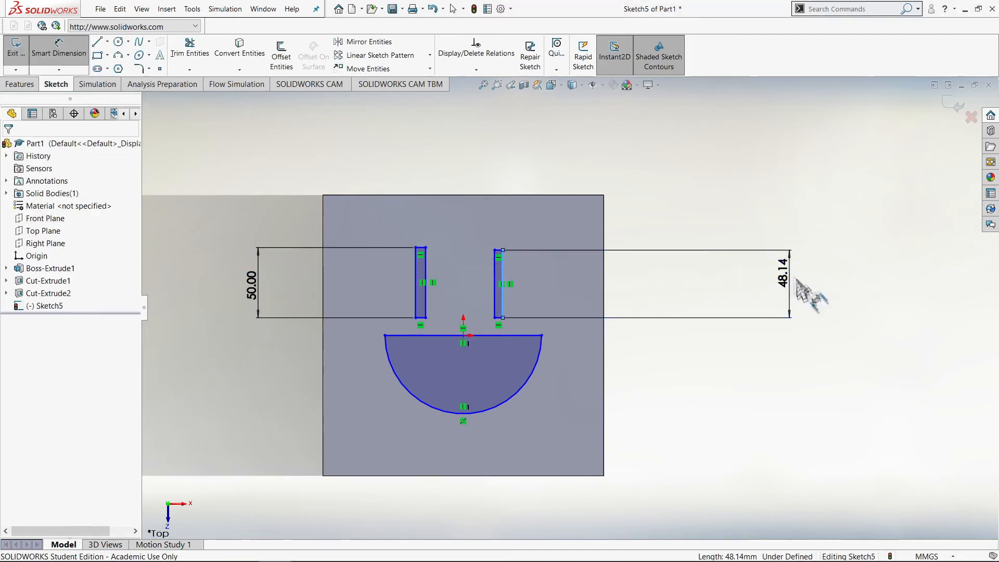
{"action": "type", "text": "50"}
{"action": "key", "text": "Return"}
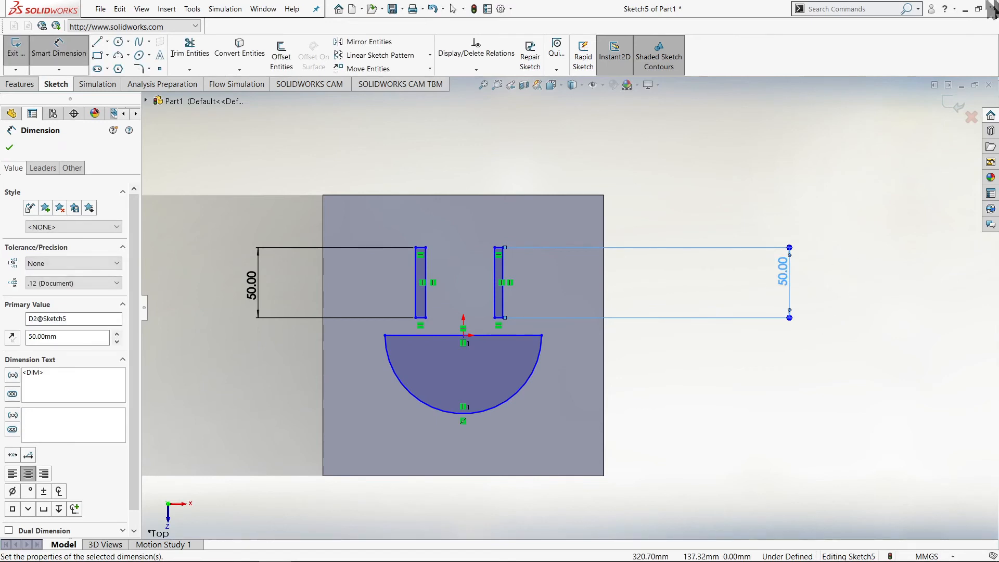
Dimension the width of the left rectangle above the semicircle at 10 mm.
{"action": "left_click", "coordinate": [495, 248]}
{"action": "key", "text": "Escape"}
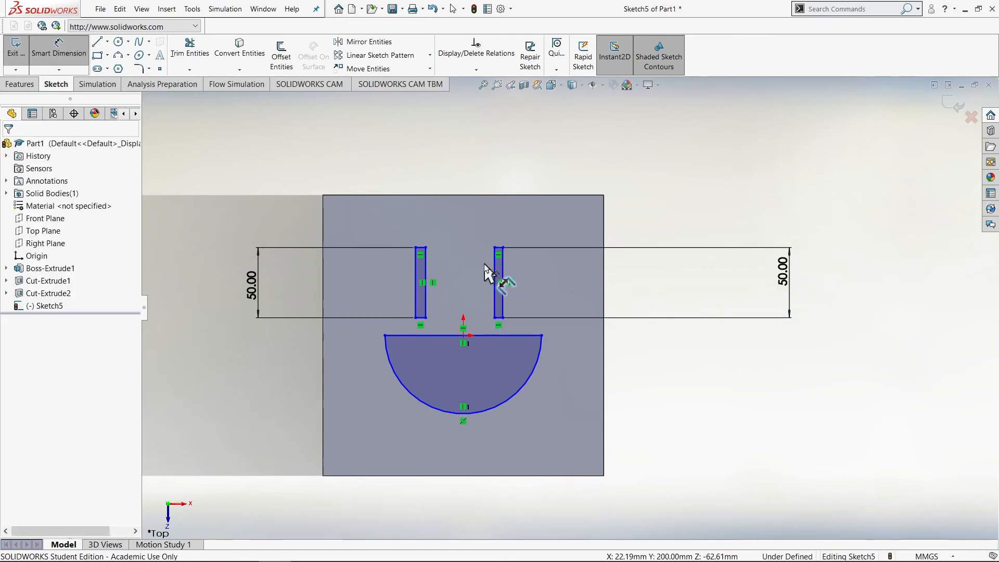
{"action": "scroll", "coordinate": [464, 302], "scroll_direction": "down", "scroll_amount": 3}
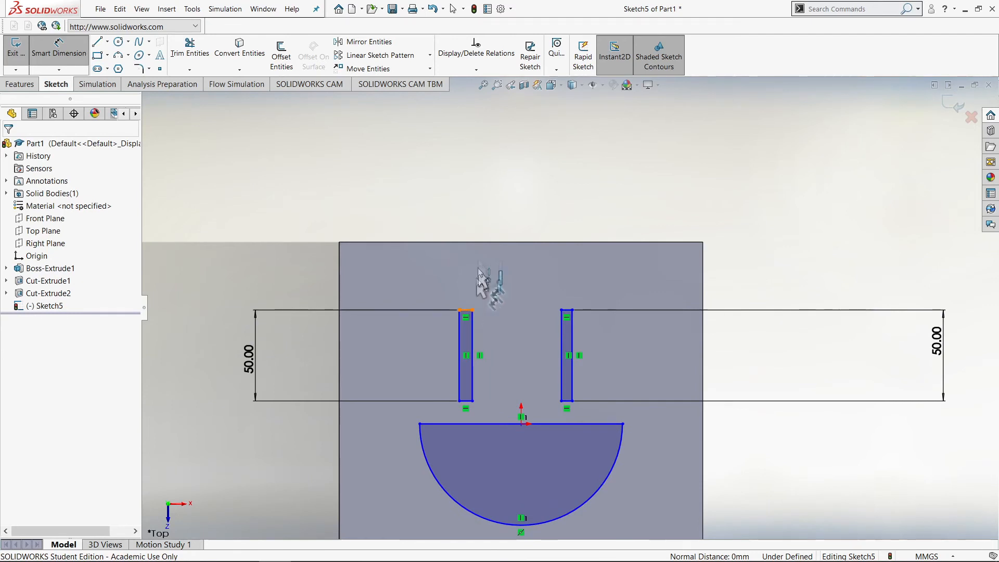
{"action": "left_click", "coordinate": [466, 310]}
{"action": "left_click", "coordinate": [472, 186]}
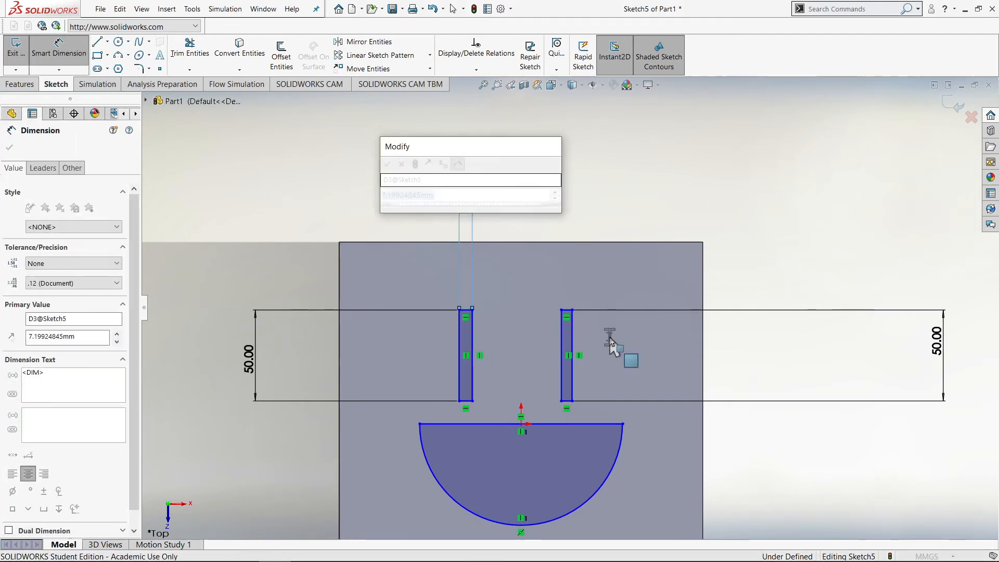
{"action": "type", "text": "10"}
{"action": "key", "text": "Return"}
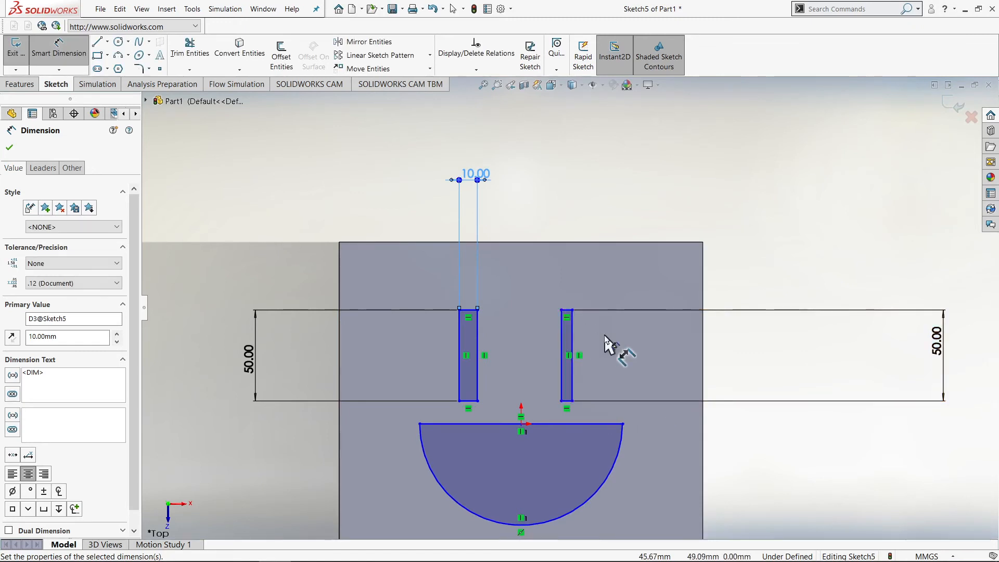
Dimension the width of the right rectangle above the semicircle at 10 mm.
{"action": "scroll", "coordinate": [605, 344], "scroll_direction": "down", "scroll_amount": 3}
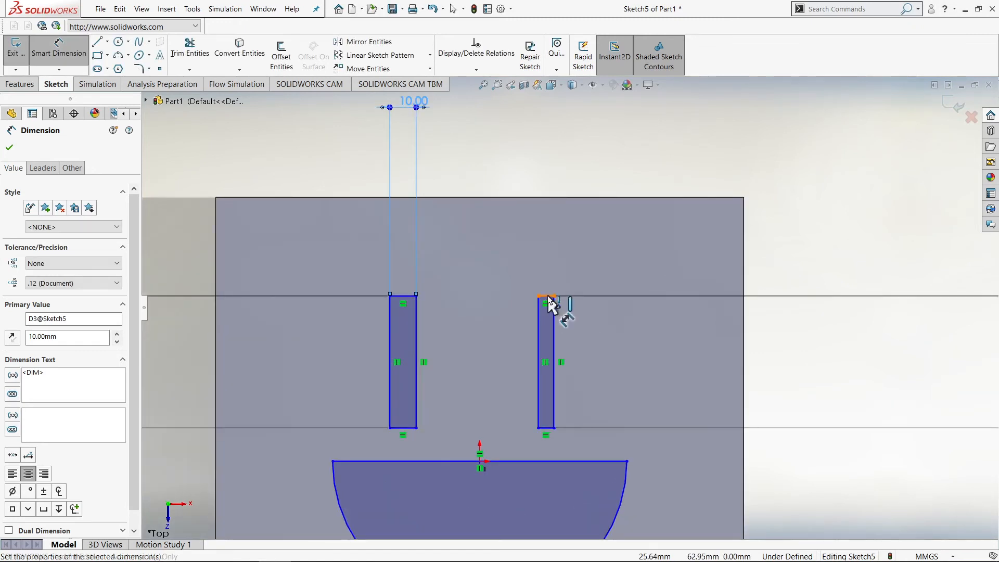
{"action": "left_click", "coordinate": [548, 296]}
{"action": "scroll", "coordinate": [550, 197], "scroll_direction": "up", "scroll_amount": 2}
{"action": "left_click", "coordinate": [560, 155]}
{"action": "type", "text": "10"}
{"action": "key", "text": "Return"}
{"action": "scroll", "coordinate": [606, 344], "scroll_direction": "up", "scroll_amount": 2}
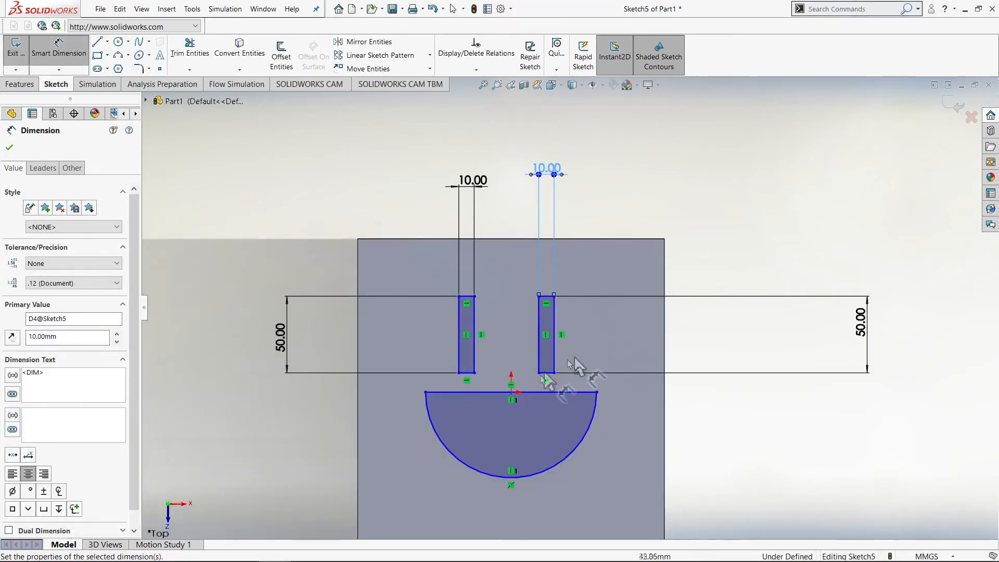
{"action": "scroll", "coordinate": [490, 359], "scroll_direction": "down", "scroll_amount": 1}
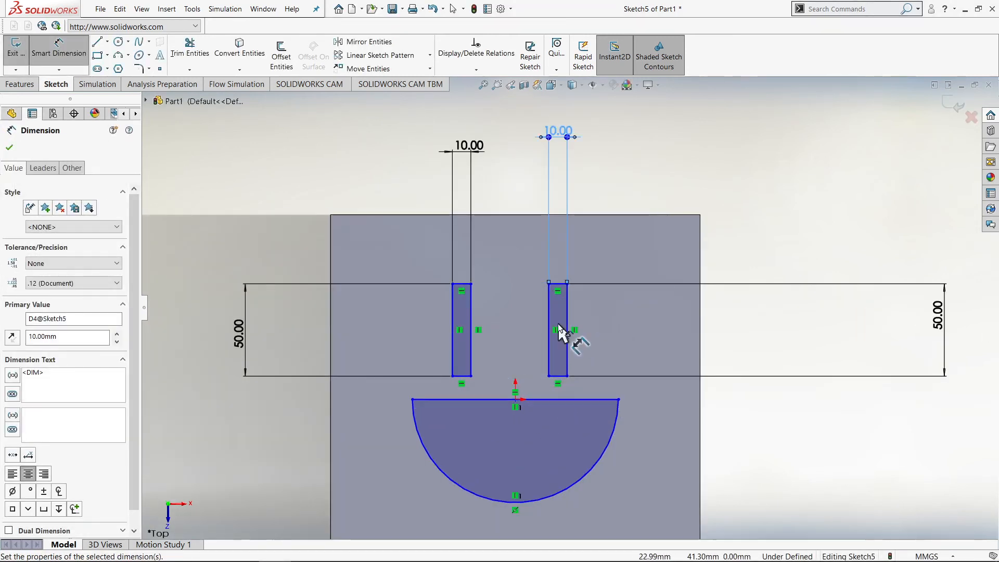
{"action": "scroll", "coordinate": [541, 344], "scroll_direction": "up", "scroll_amount": 2}
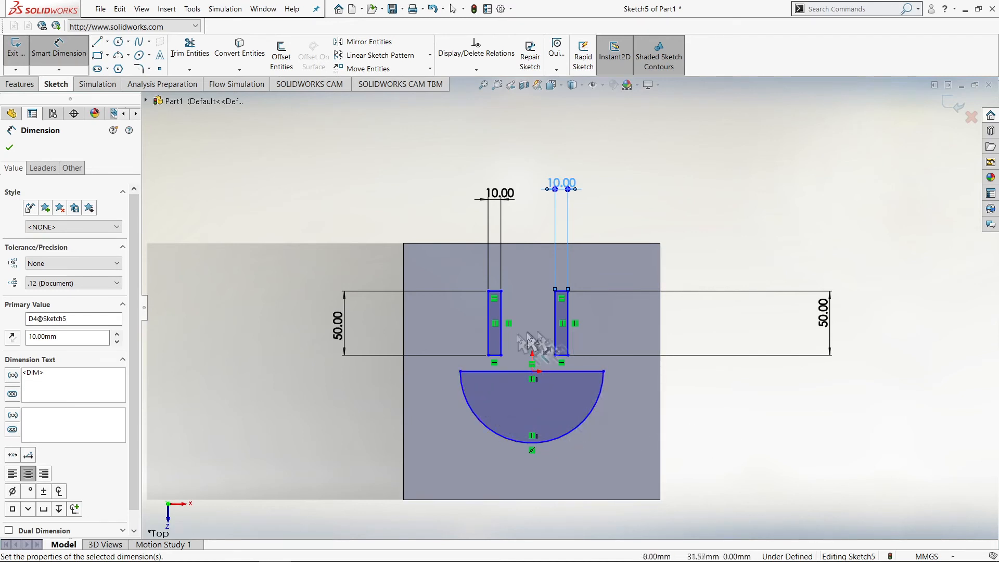
{"action": "right_click_drag", "start_coordinate": [769, 435], "coordinate": [780, 366]}
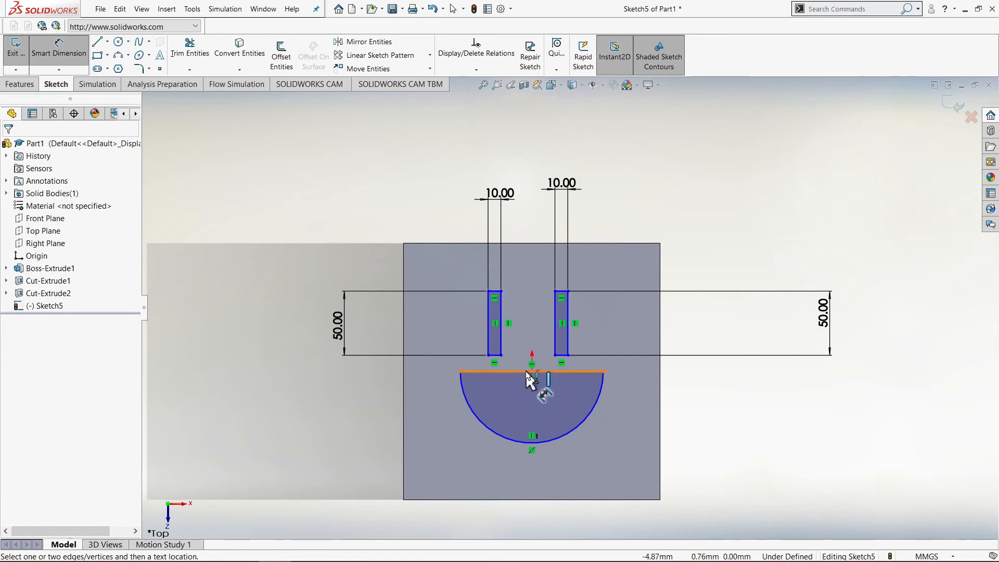
{"action": "scroll", "coordinate": [544, 371], "scroll_direction": "down", "scroll_amount": 2}
{"action": "left_click", "coordinate": [544, 362]}
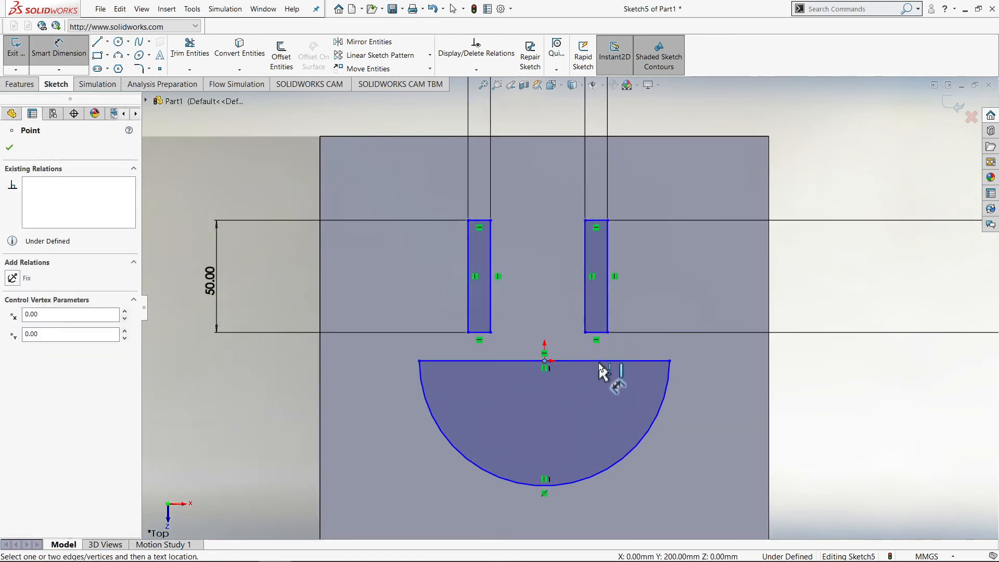
{"action": "scroll", "coordinate": [653, 397], "scroll_direction": "up", "scroll_amount": 1}
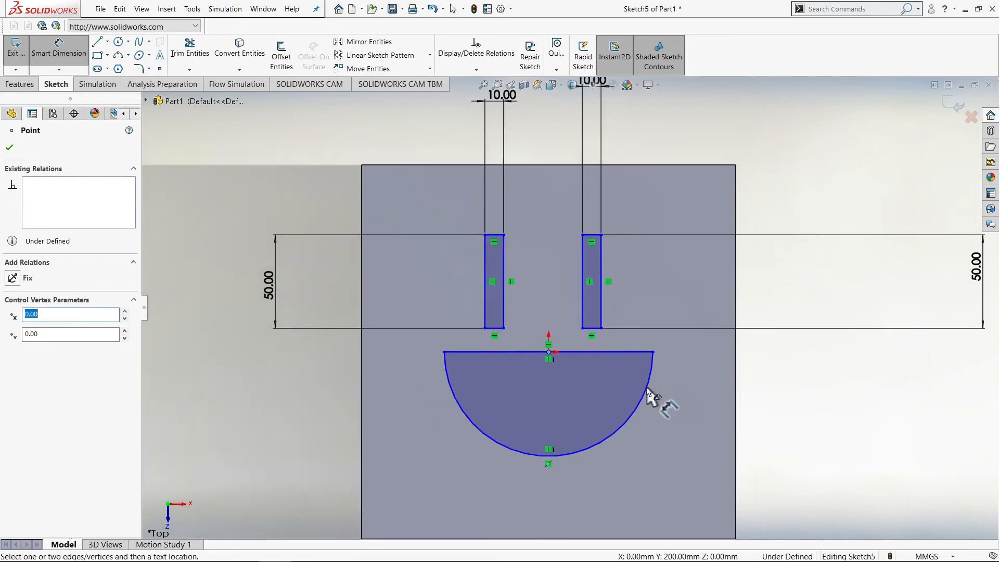
{"action": "scroll", "coordinate": [528, 342], "scroll_direction": "down", "scroll_amount": 1}
{"action": "scroll", "coordinate": [554, 344], "scroll_direction": "up", "scroll_amount": 2}
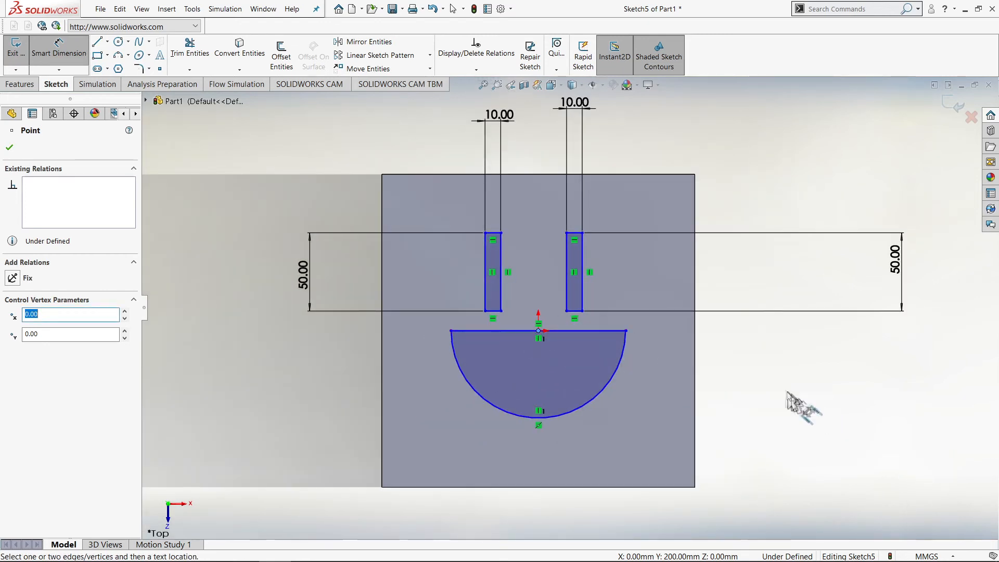
{"action": "key", "text": "Escape"}
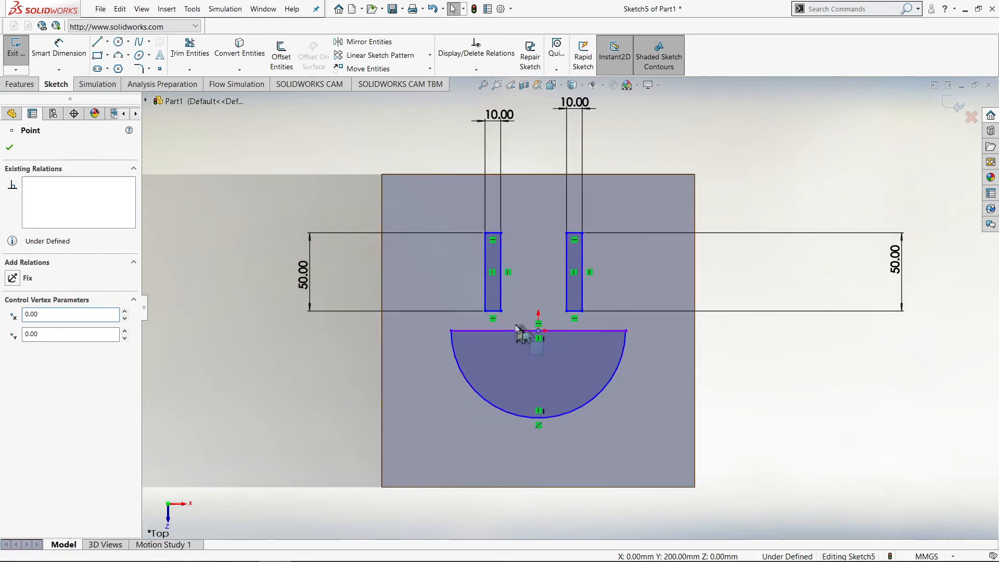
Dimension the gap between the left rectangle's lower edge and the semicircle's straight edge at 15 mm.
{"action": "scroll", "coordinate": [513, 330], "scroll_direction": "down", "scroll_amount": 3}
{"action": "left_click", "coordinate": [512, 354]}
{"action": "right_click_drag", "start_coordinate": [505, 344], "coordinate": [562, 256]}
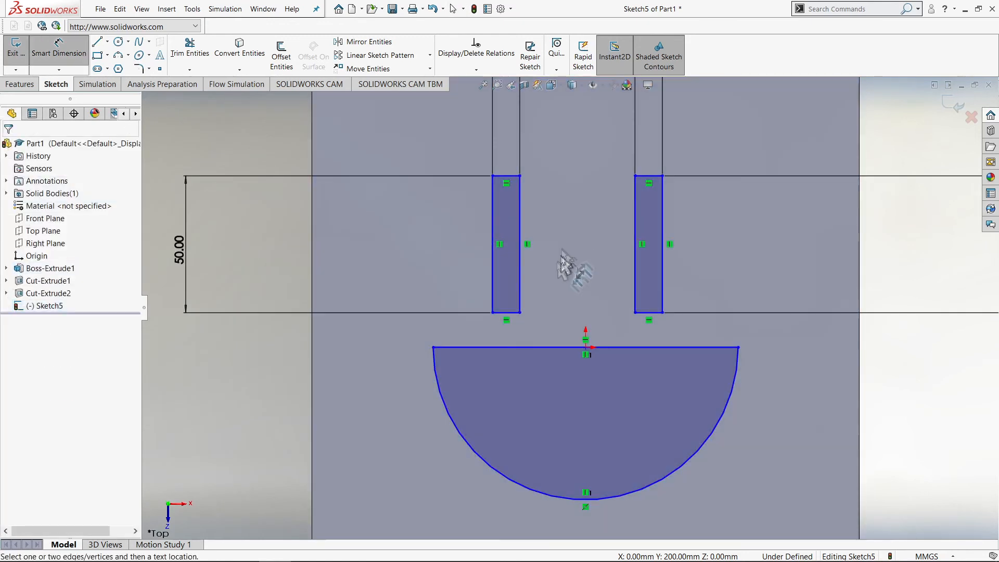
{"action": "left_click", "coordinate": [509, 314]}
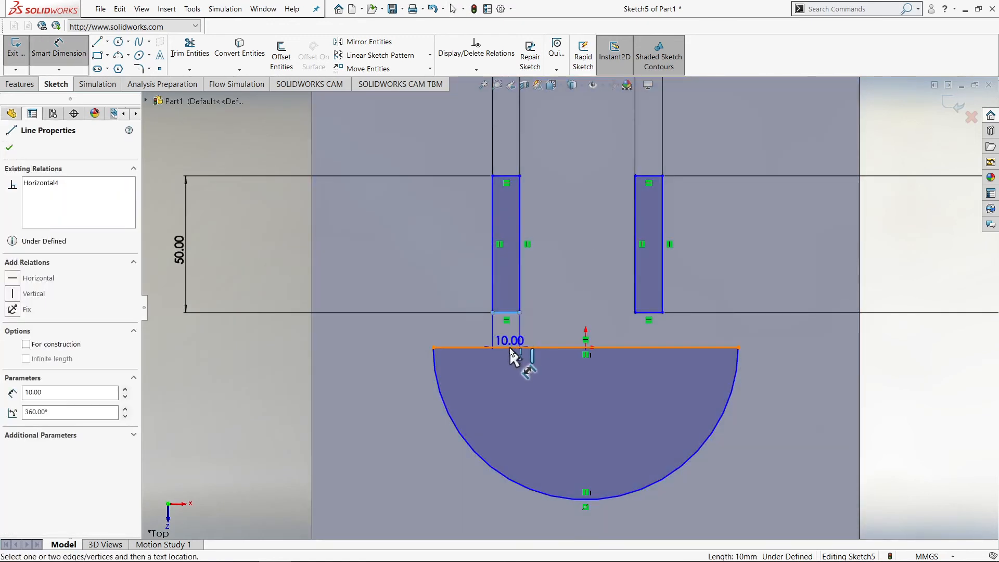
{"action": "left_click", "coordinate": [513, 348]}
{"action": "scroll", "coordinate": [568, 308], "scroll_direction": "up", "scroll_amount": 2}
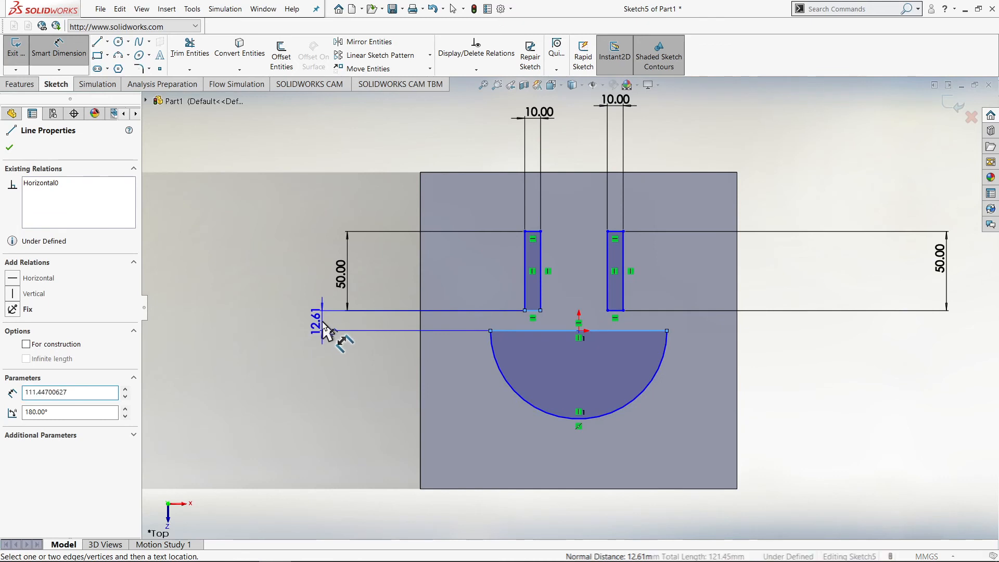
{"action": "left_click", "coordinate": [322, 322]}
{"action": "type", "text": "15"}
{"action": "key", "text": "Return"}
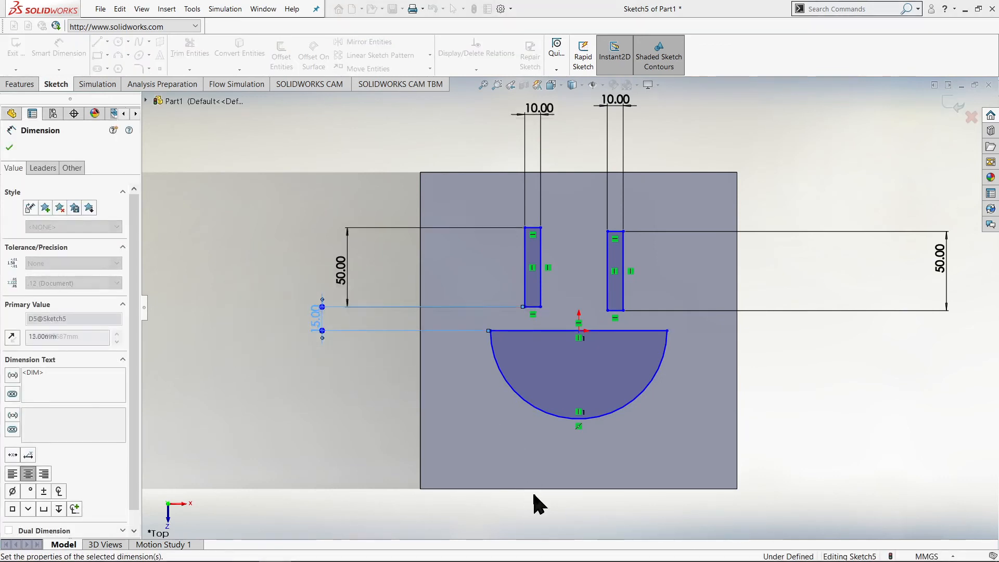
Dimension the gap between the right rectangle's lower edge and the semicircle's straight edge at 15 mm.
{"action": "left_click", "coordinate": [616, 312]}
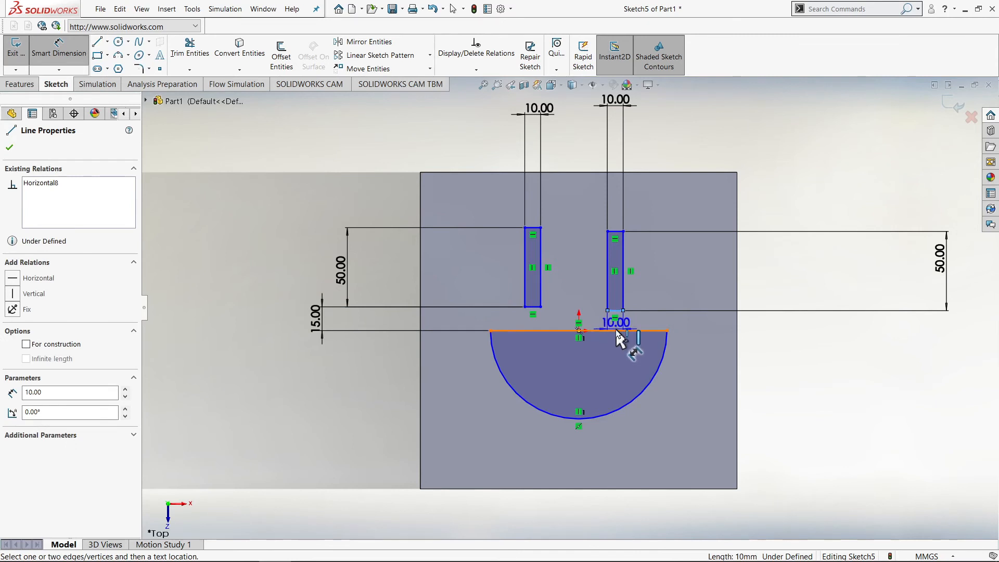
{"action": "left_click", "coordinate": [617, 332]}
{"action": "left_click", "coordinate": [840, 340]}
{"action": "type", "text": "15"}
{"action": "key", "text": "Return"}
{"action": "key", "text": "Escape"}
{"action": "scroll", "coordinate": [910, 318], "scroll_direction": "down", "scroll_amount": 1}
{"action": "scroll", "coordinate": [575, 280], "scroll_direction": "up", "scroll_amount": 1}
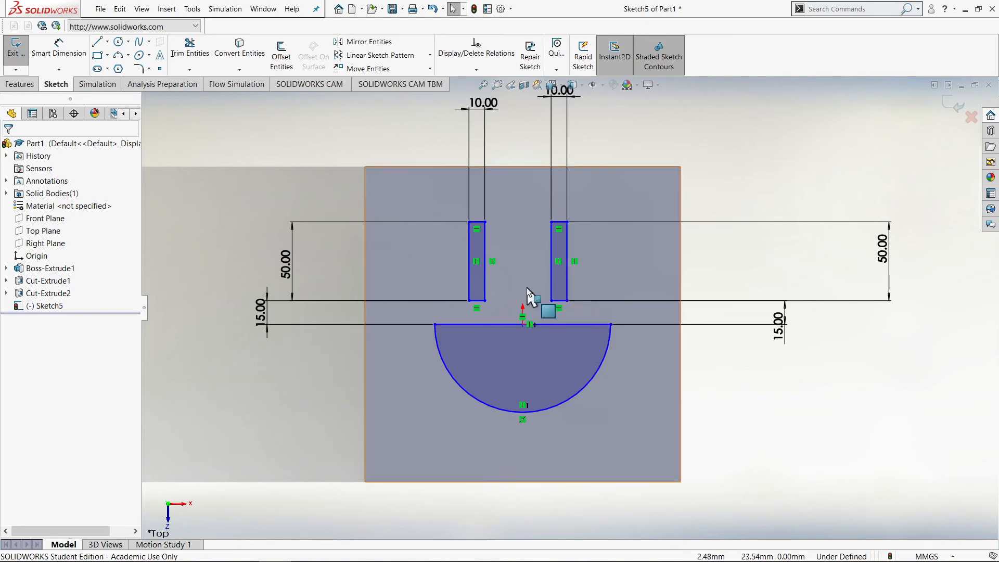
Dimension the horizontal distance between the two rectangles' facing inner edges at 40 mm.
{"action": "right_click_drag", "start_coordinate": [628, 298], "coordinate": [624, 180]}
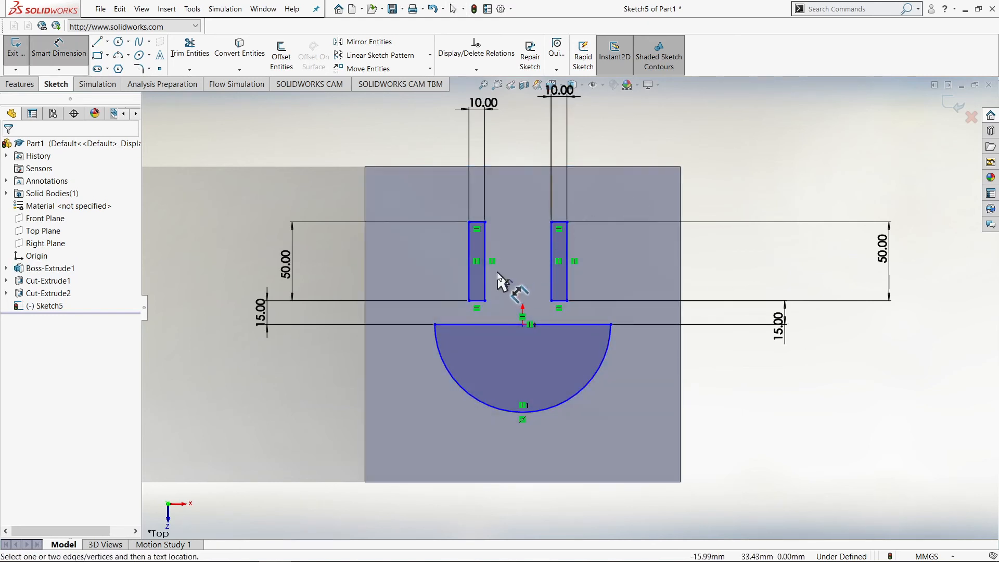
{"action": "scroll", "coordinate": [497, 272], "scroll_direction": "down", "scroll_amount": 2}
{"action": "left_click", "coordinate": [486, 269]}
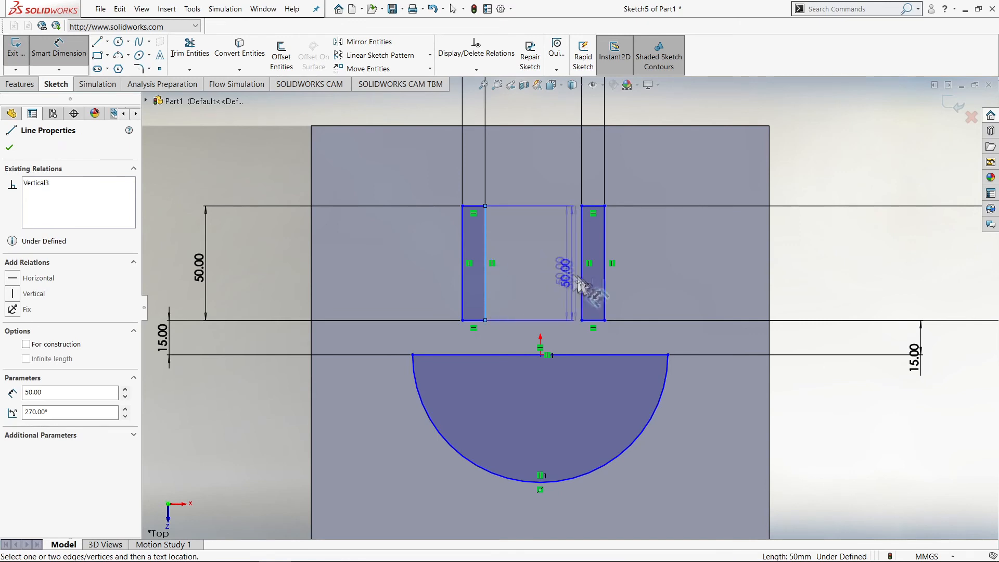
{"action": "scroll", "coordinate": [585, 278], "scroll_direction": "down", "scroll_amount": 1}
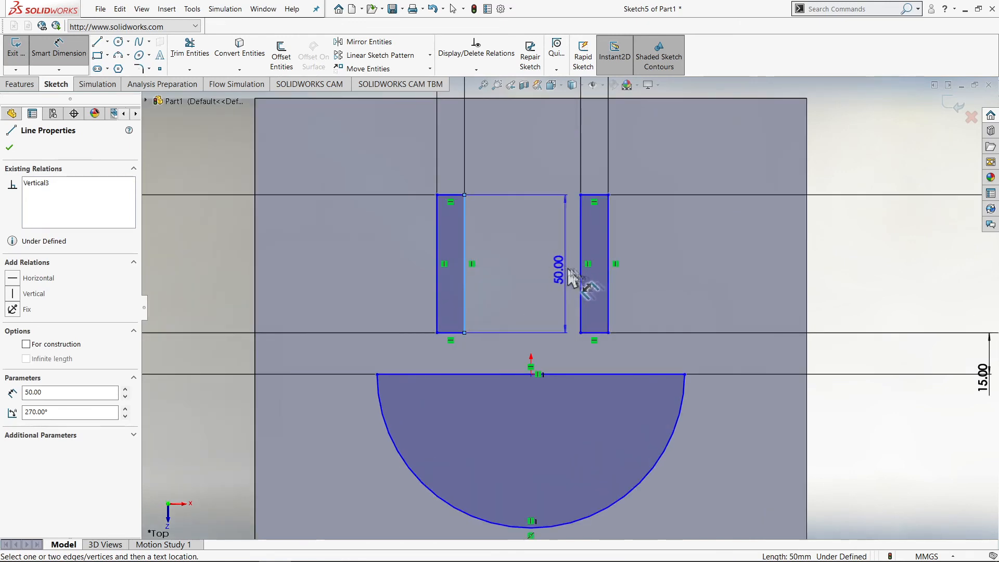
{"action": "left_click", "coordinate": [580, 276]}
{"action": "scroll", "coordinate": [562, 234], "scroll_direction": "up", "scroll_amount": 3}
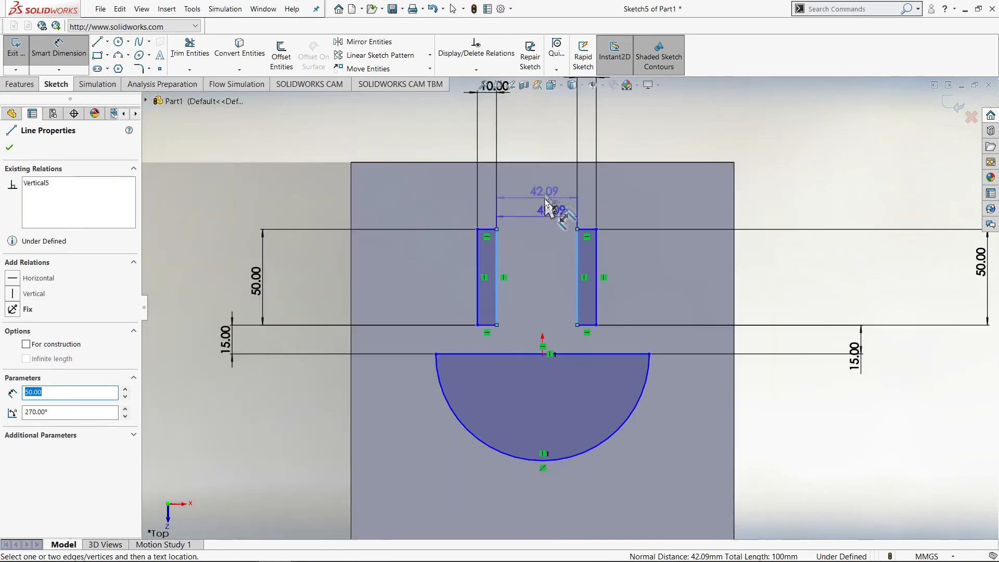
{"action": "left_click", "coordinate": [544, 171]}
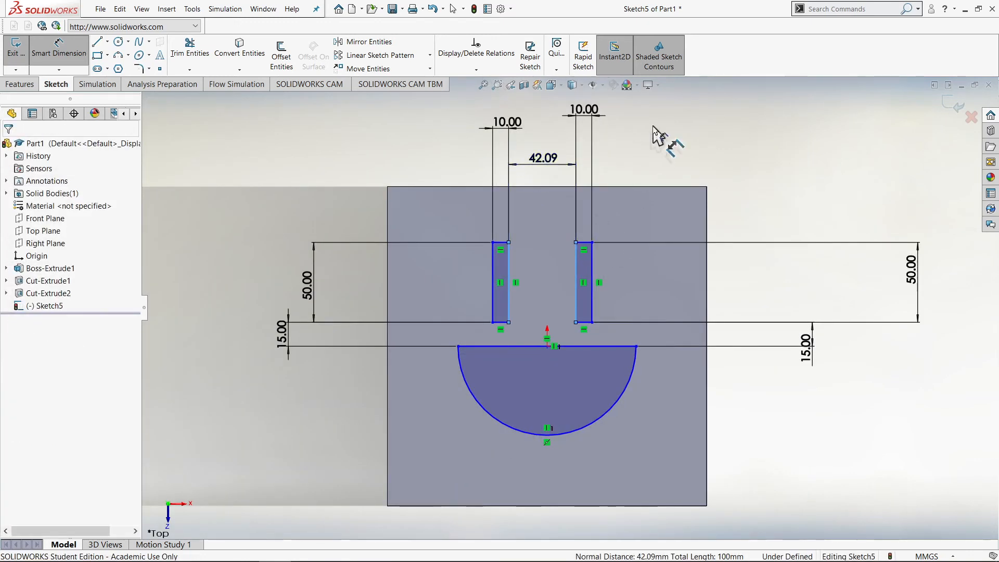
{"action": "type", "text": "40"}
{"action": "key", "text": "Return"}
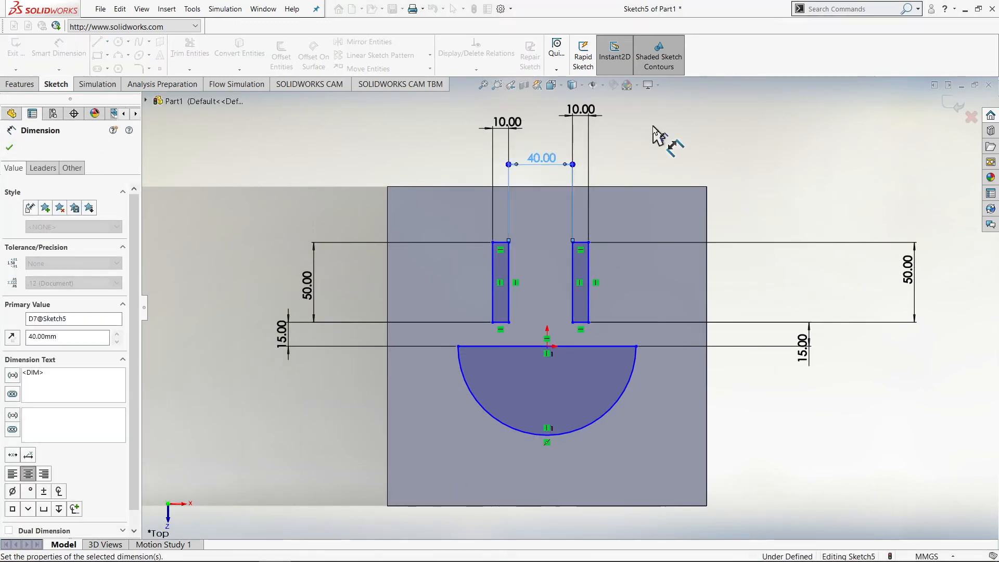
Dimension the horizontal distance from the origin to the left rectangle's inner edge at 20 mm.
{"action": "scroll", "coordinate": [650, 114], "scroll_direction": "down", "scroll_amount": 3}
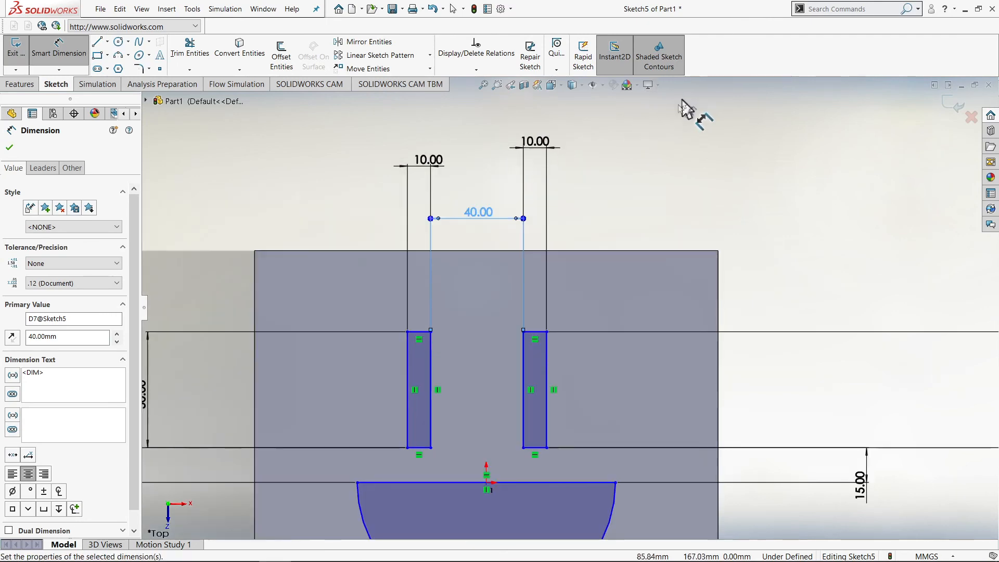
{"action": "scroll", "coordinate": [575, 334], "scroll_direction": "up", "scroll_amount": 2}
{"action": "scroll", "coordinate": [503, 367], "scroll_direction": "down", "scroll_amount": 3}
{"action": "scroll", "coordinate": [503, 368], "scroll_direction": "up", "scroll_amount": 3}
{"action": "scroll", "coordinate": [536, 377], "scroll_direction": "down", "scroll_amount": 1}
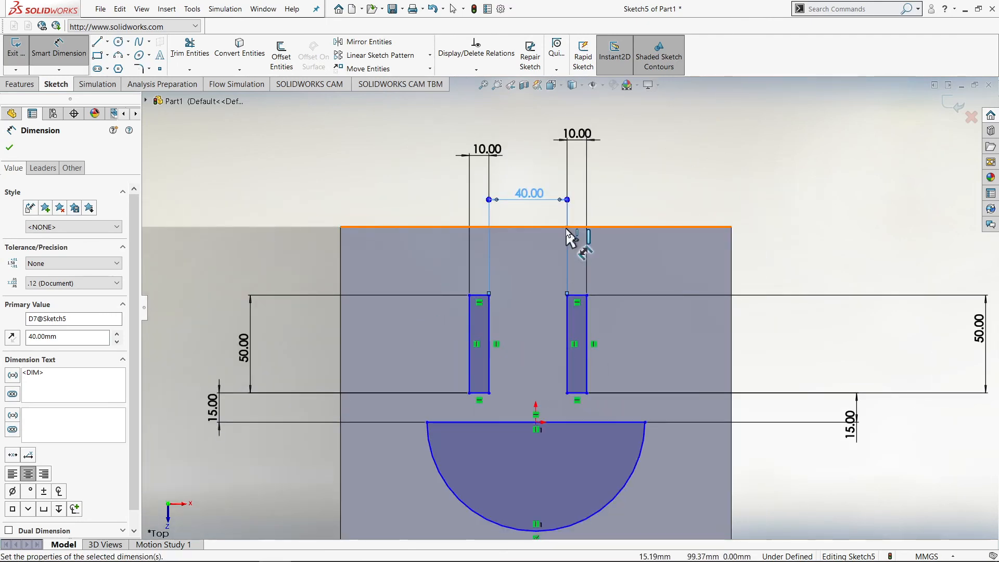
{"action": "left_click", "coordinate": [635, 189]}
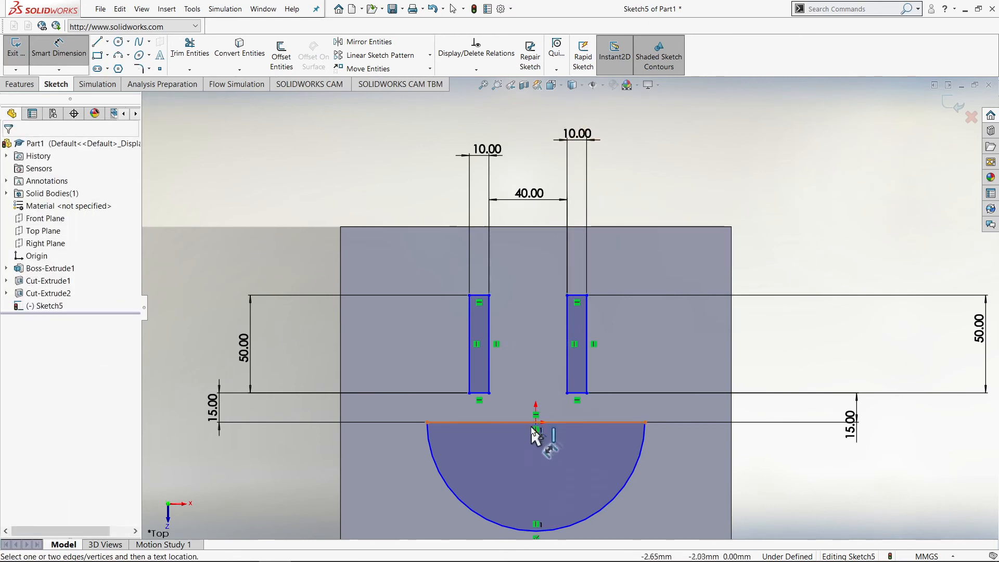
{"action": "scroll", "coordinate": [533, 433], "scroll_direction": "down", "scroll_amount": 1}
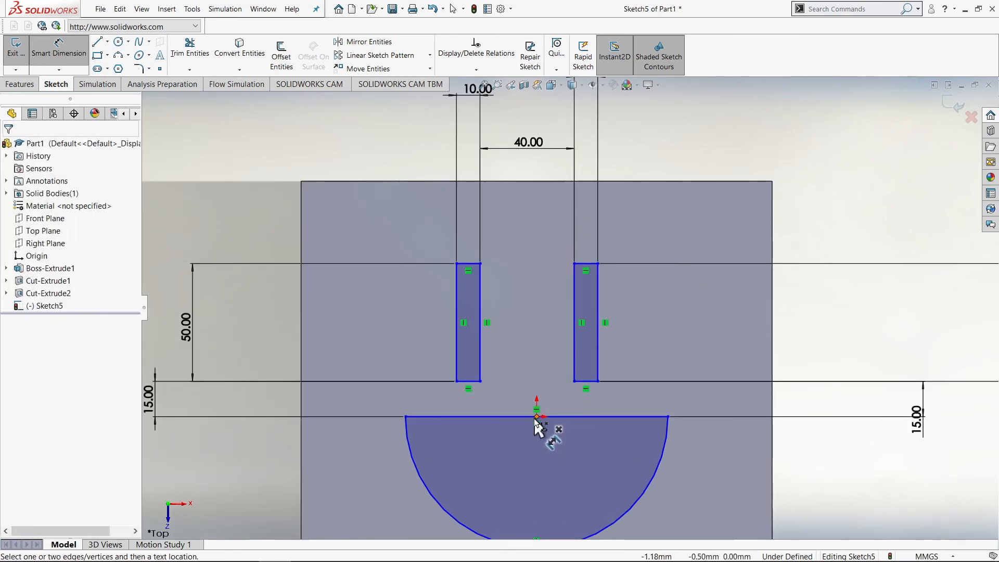
{"action": "left_click", "coordinate": [537, 416]}
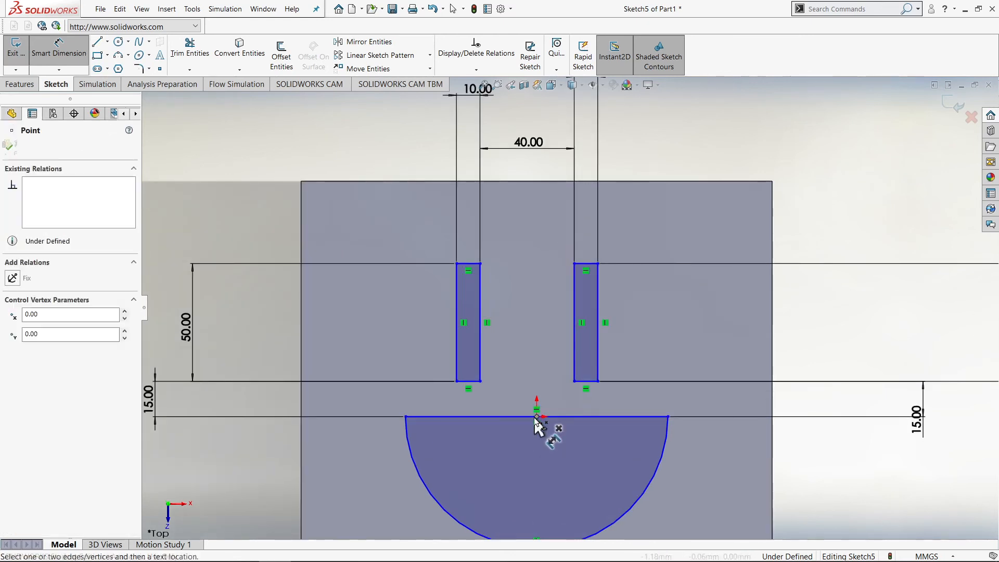
{"action": "left_click", "coordinate": [480, 329]}
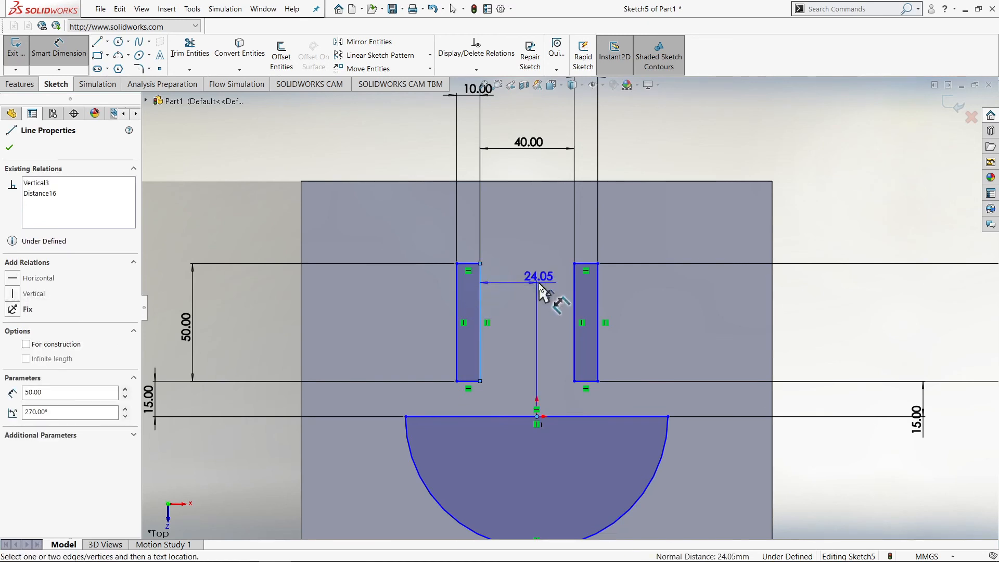
{"action": "scroll", "coordinate": [541, 271], "scroll_direction": "up", "scroll_amount": 2}
{"action": "scroll", "coordinate": [538, 174], "scroll_direction": "up", "scroll_amount": 1}
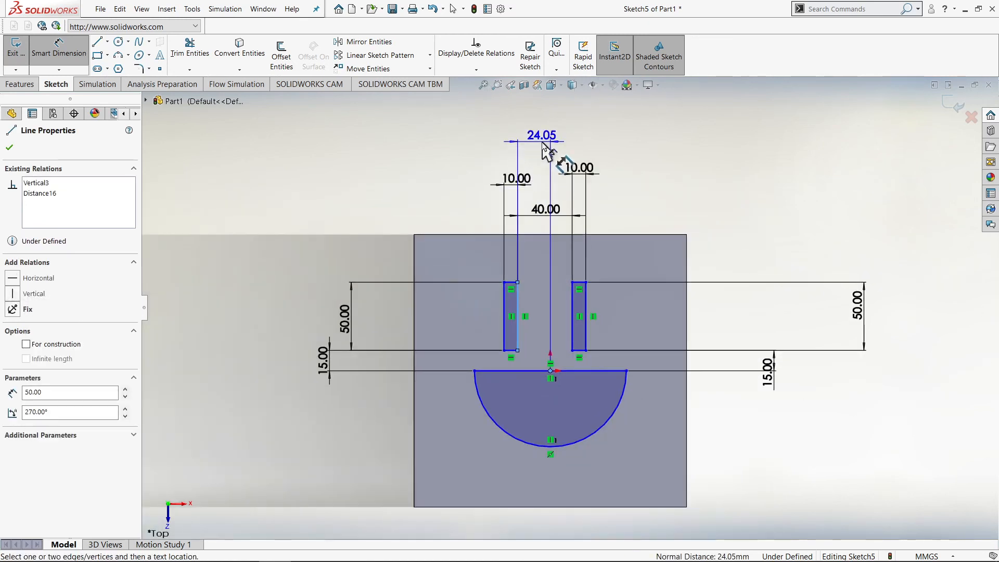
{"action": "left_click", "coordinate": [538, 149]}
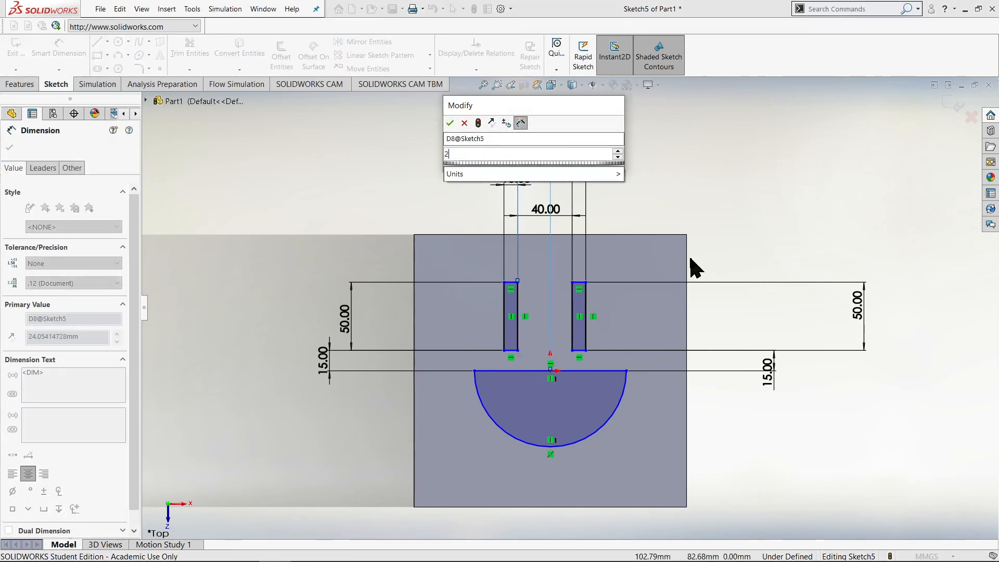
{"action": "key", "text": "Return"}
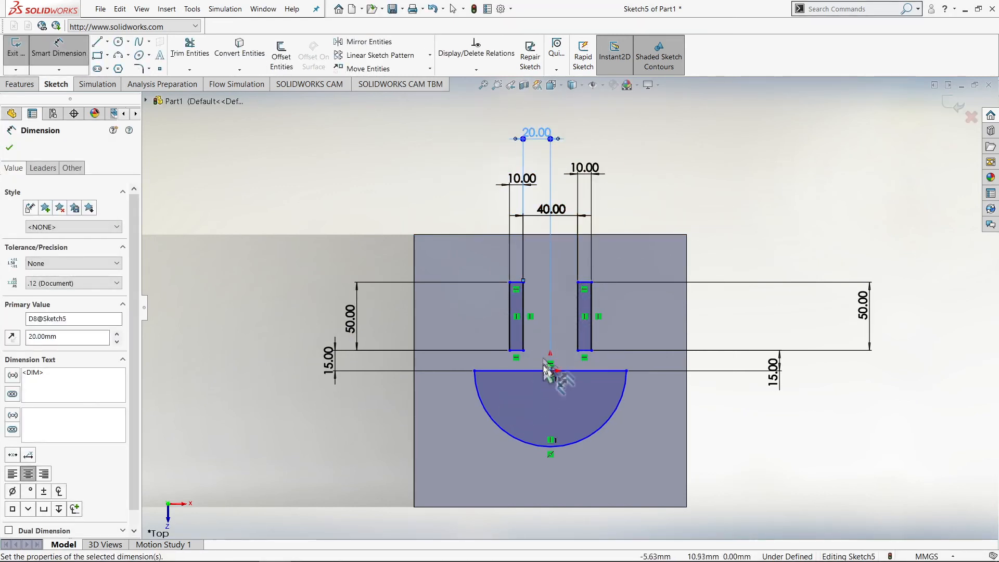
{"action": "scroll", "coordinate": [580, 341], "scroll_direction": "down", "scroll_amount": 3}
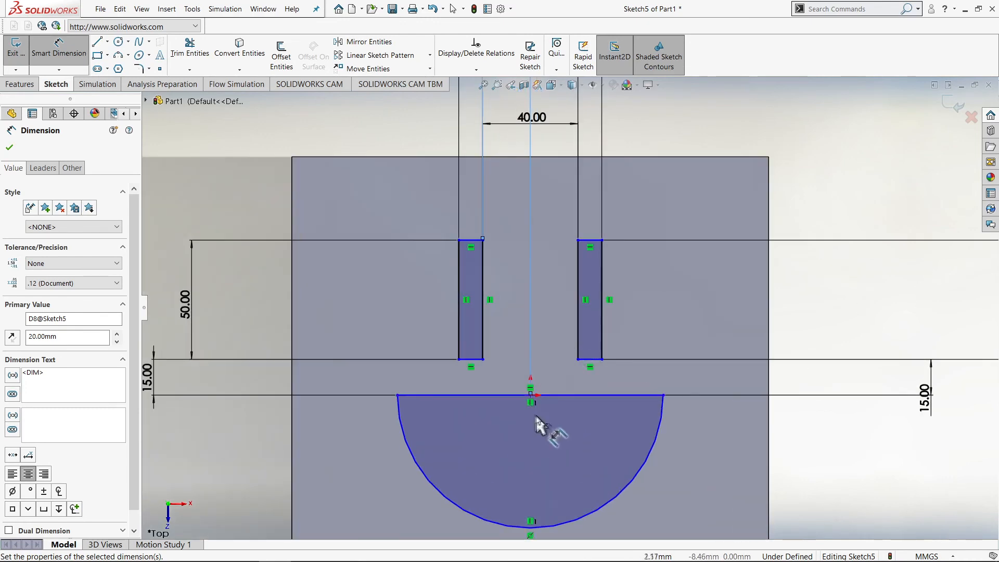
Try to dimension the horizontal distance from the origin to the right rectangle's inner edge.
{"action": "left_click", "coordinate": [531, 396]}
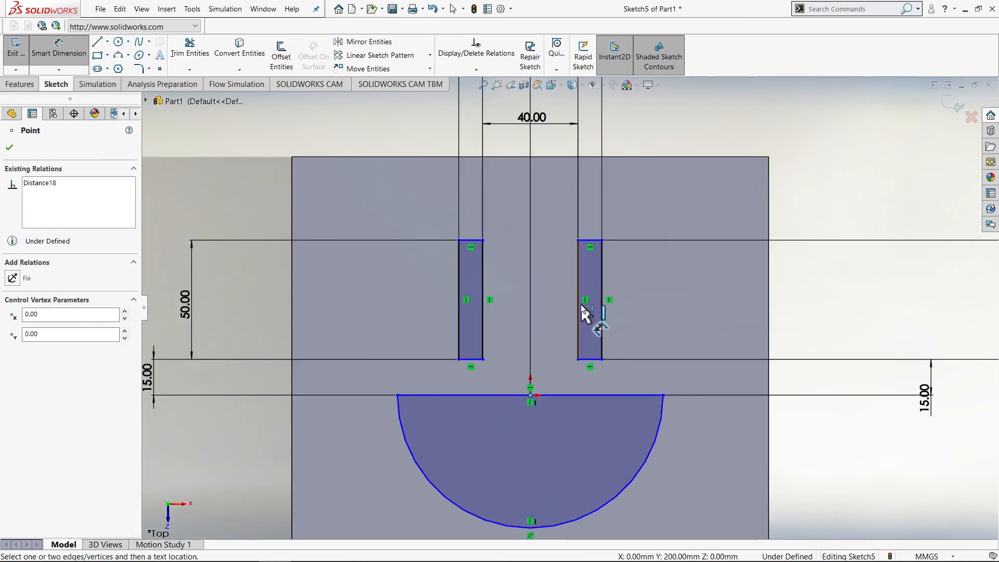
{"action": "left_click", "coordinate": [581, 311]}
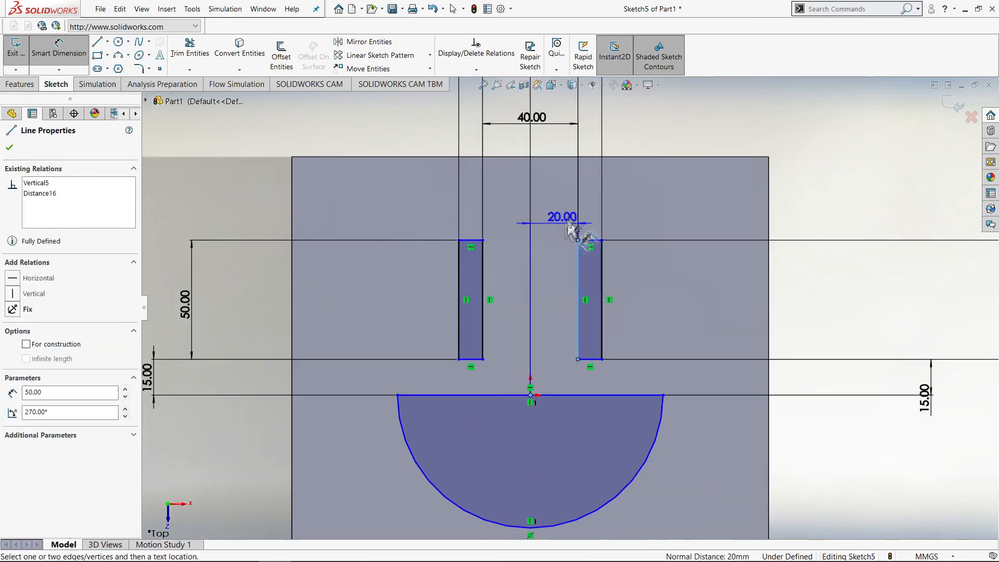
{"action": "left_click", "coordinate": [570, 156]}
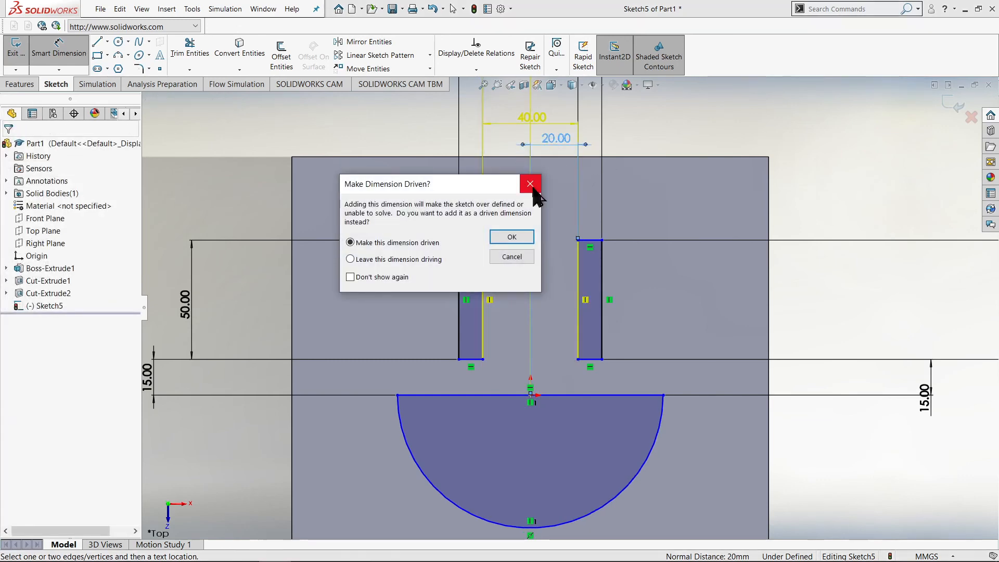
{"action": "left_click", "coordinate": [531, 185]}
Cut-extrude the two rectangles and the semicircle from the cube's top face with the Through All end condition.
{"action": "scroll", "coordinate": [560, 187], "scroll_direction": "up", "scroll_amount": 3}
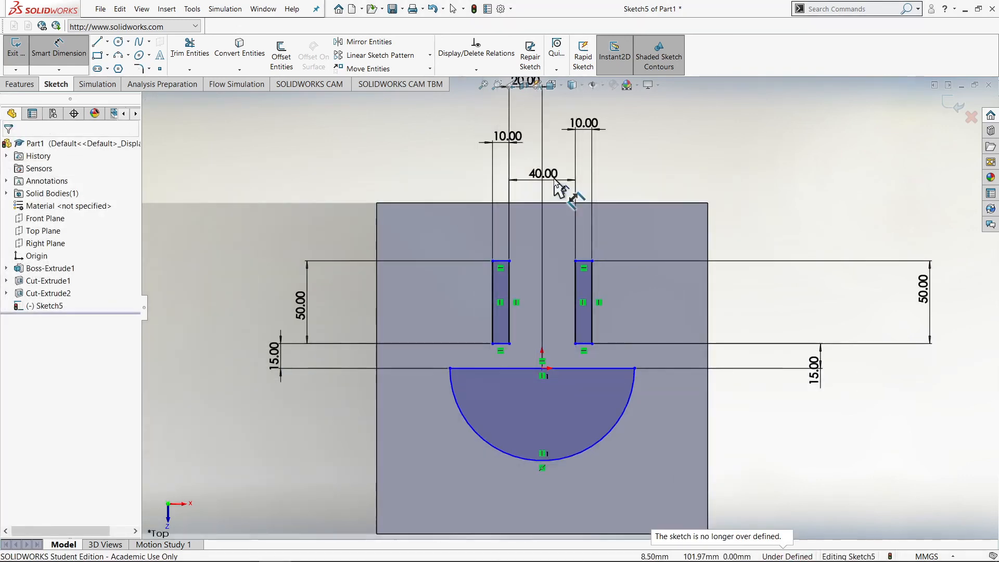
{"action": "scroll", "coordinate": [566, 180], "scroll_direction": "down", "scroll_amount": 2}
{"action": "scroll", "coordinate": [572, 153], "scroll_direction": "up", "scroll_amount": 1}
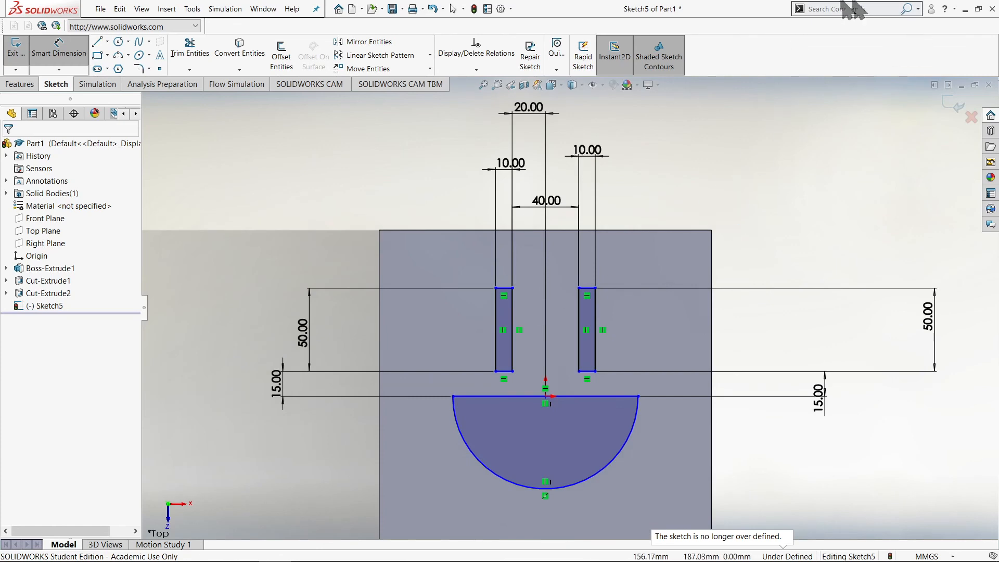
{"action": "scroll", "coordinate": [572, 218], "scroll_direction": "up", "scroll_amount": 1}
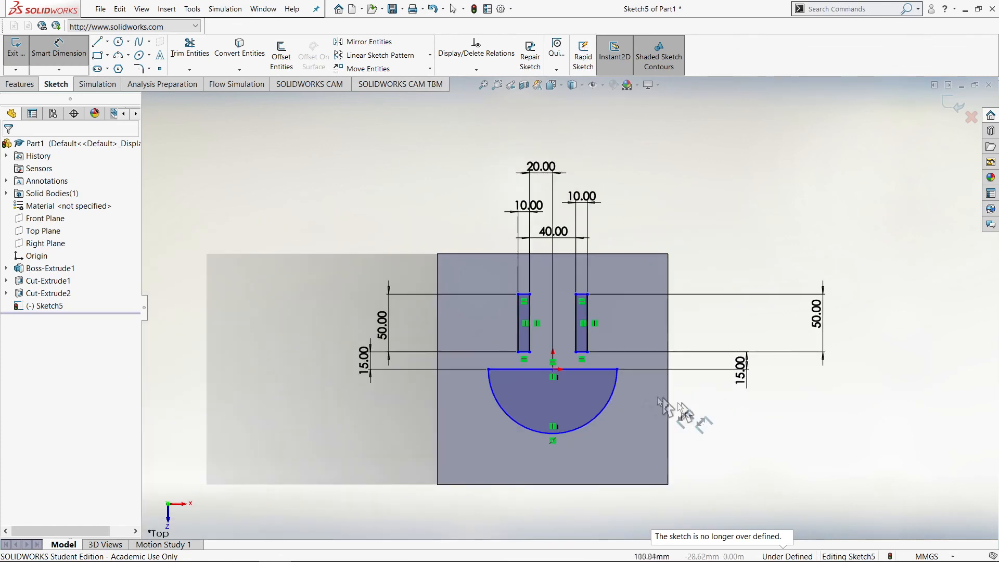
{"action": "scroll", "coordinate": [770, 410], "scroll_direction": "up", "scroll_amount": 3}
{"action": "mouse_move", "coordinate": [553, 307]}
{"action": "middle_mouse_down"}
{"action": "mouse_move", "coordinate": [524, 271]}
{"action": "mouse_move", "coordinate": [493, 286]}
{"action": "mouse_move", "coordinate": [465, 334]}
{"action": "mouse_move", "coordinate": [431, 140]}
{"action": "mouse_move", "coordinate": [530, 67]}
{"action": "mouse_move", "coordinate": [434, 78]}
{"action": "mouse_move", "coordinate": [561, 89]}
{"action": "mouse_move", "coordinate": [576, 255]}
{"action": "mouse_move", "coordinate": [536, 281]}
{"action": "mouse_move", "coordinate": [541, 308]}
{"action": "middle_mouse_up"}
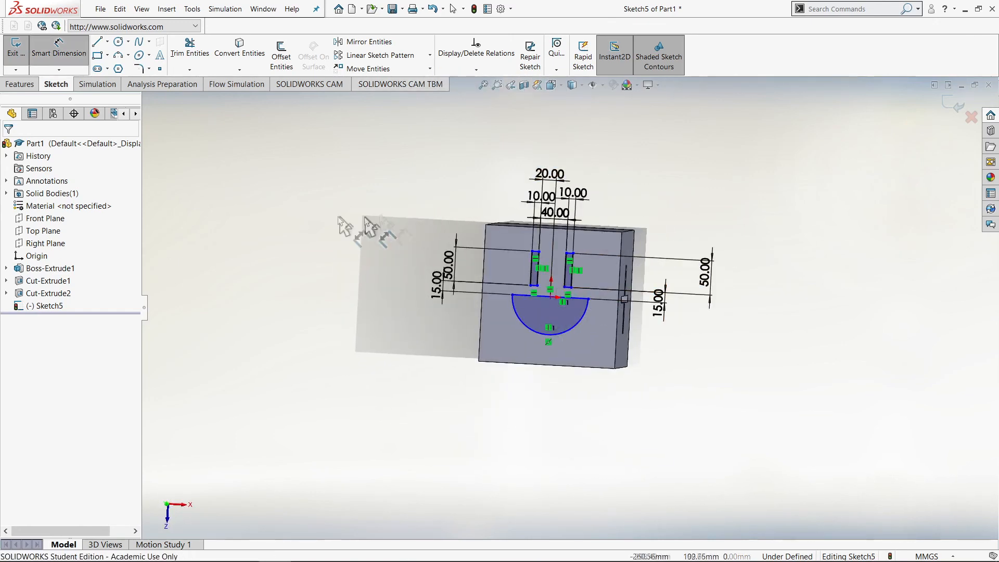
{"action": "left_click", "coordinate": [21, 84]}
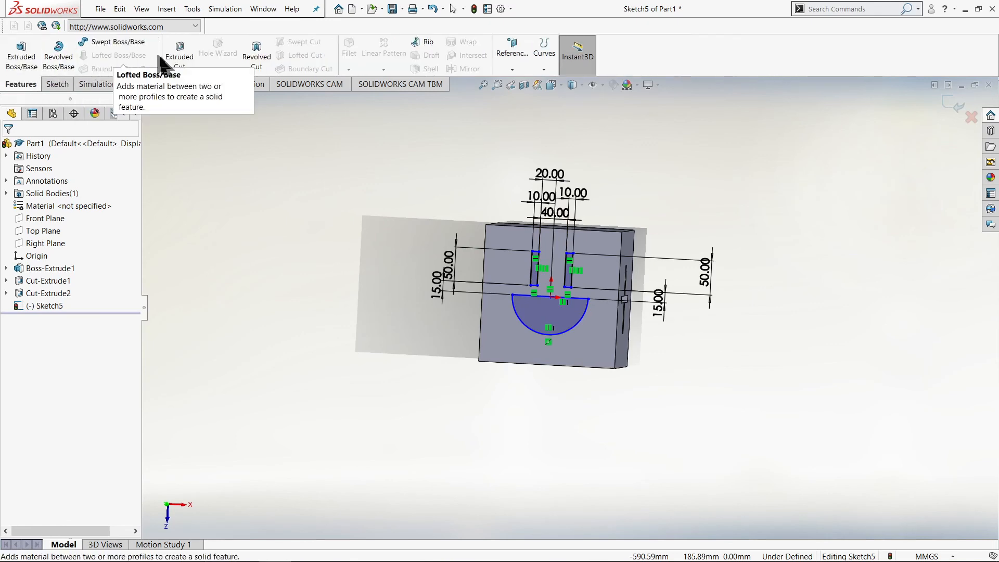
{"action": "left_click", "coordinate": [179, 56]}
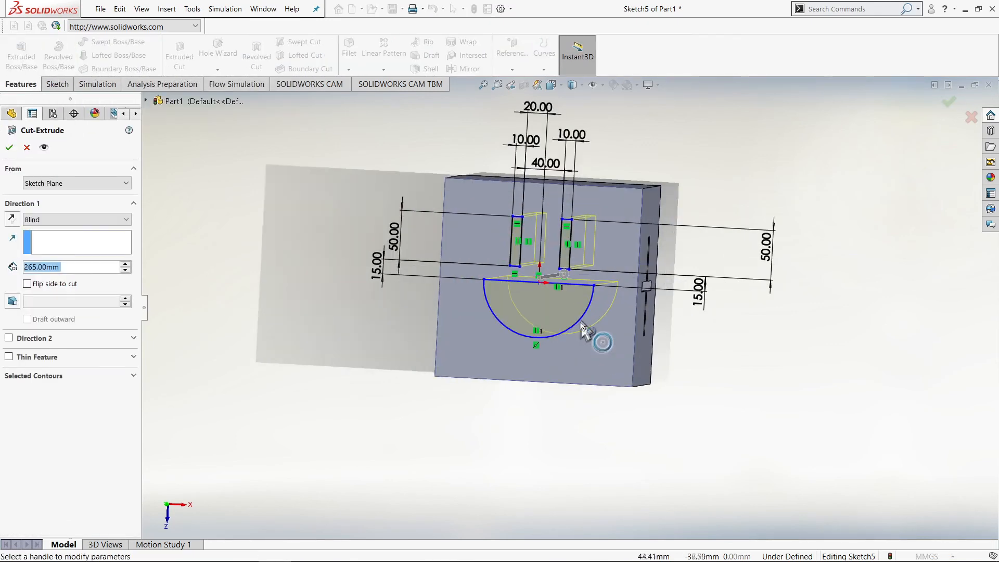
{"action": "middle_click_drag", "start_coordinate": [857, 285], "coordinate": [326, 277]}
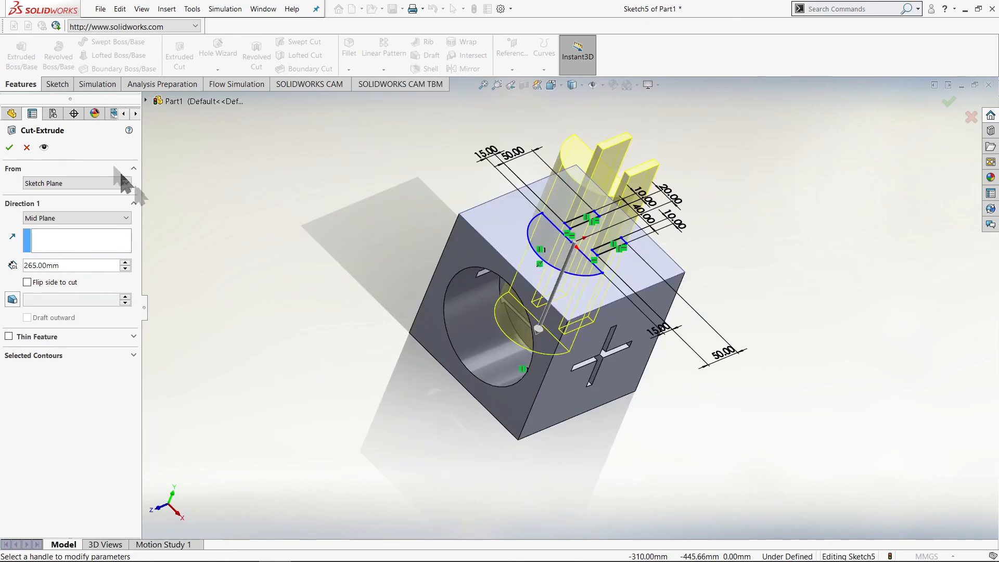
{"action": "left_click", "coordinate": [123, 218]}
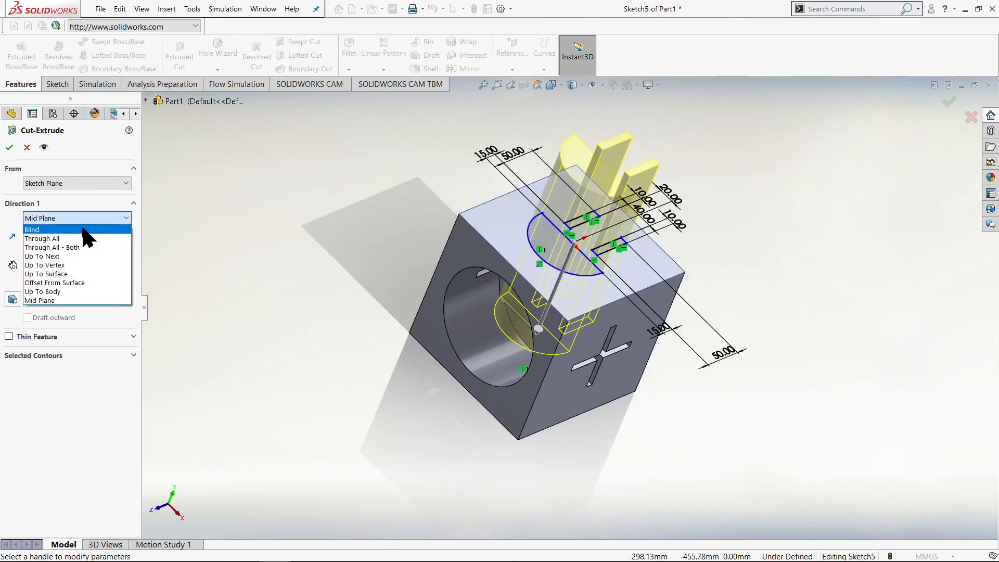
{"action": "left_click", "coordinate": [75, 238]}
{"action": "middle_click_drag", "start_coordinate": [921, 400], "coordinate": [756, 404]}
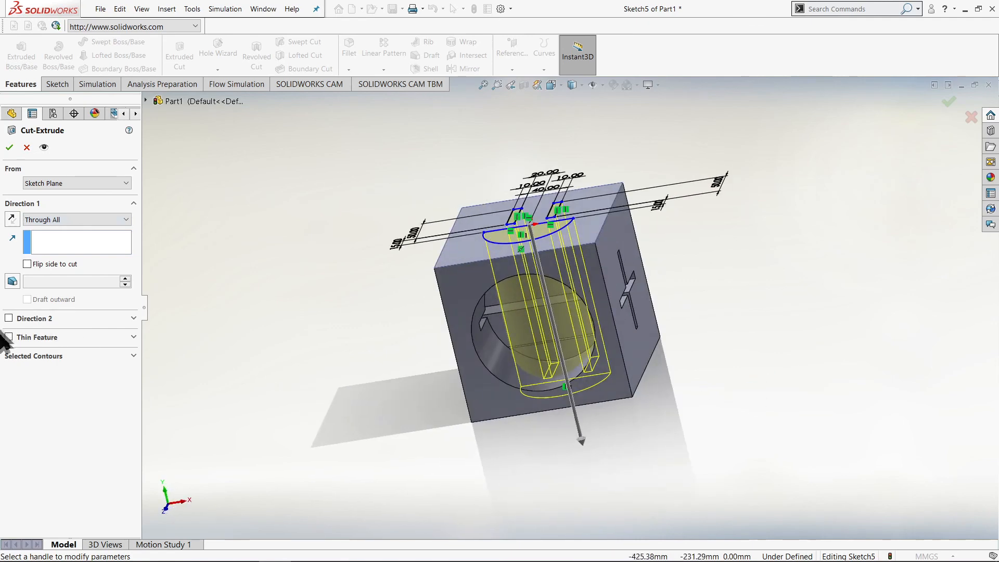
{"action": "left_click", "coordinate": [9, 147]}
{"action": "middle_click_drag", "start_coordinate": [262, 211], "coordinate": [370, 277]}
{"action": "left_click", "coordinate": [801, 344]}
Save the finished cube part as PART2 in the PIPE RING folder.
{"action": "middle_click_drag", "start_coordinate": [585, 304], "coordinate": [591, 386]}
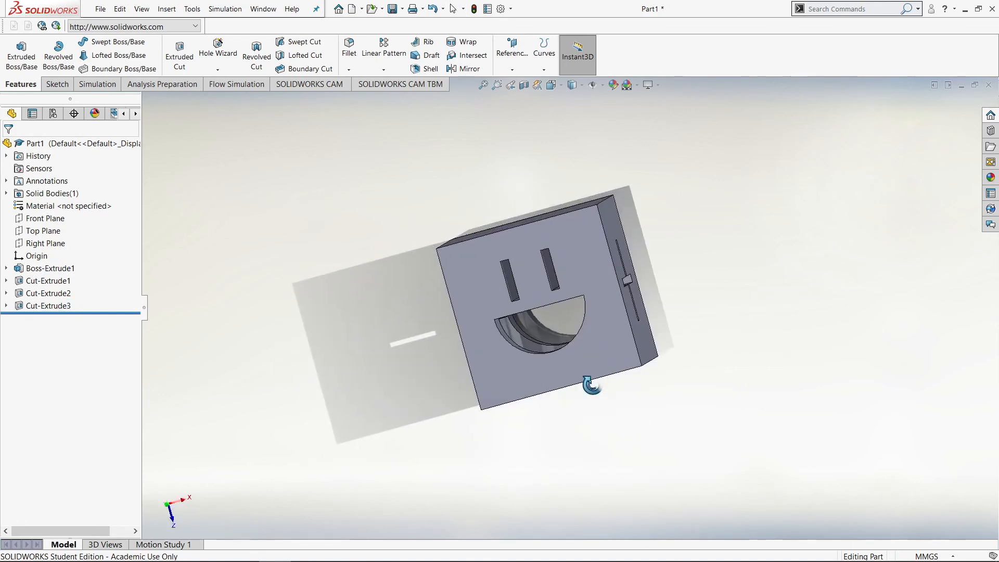
{"action": "scroll", "coordinate": [559, 292], "scroll_direction": "down", "scroll_amount": 4}
{"action": "middle_click_drag", "start_coordinate": [473, 229], "coordinate": [510, 406]}
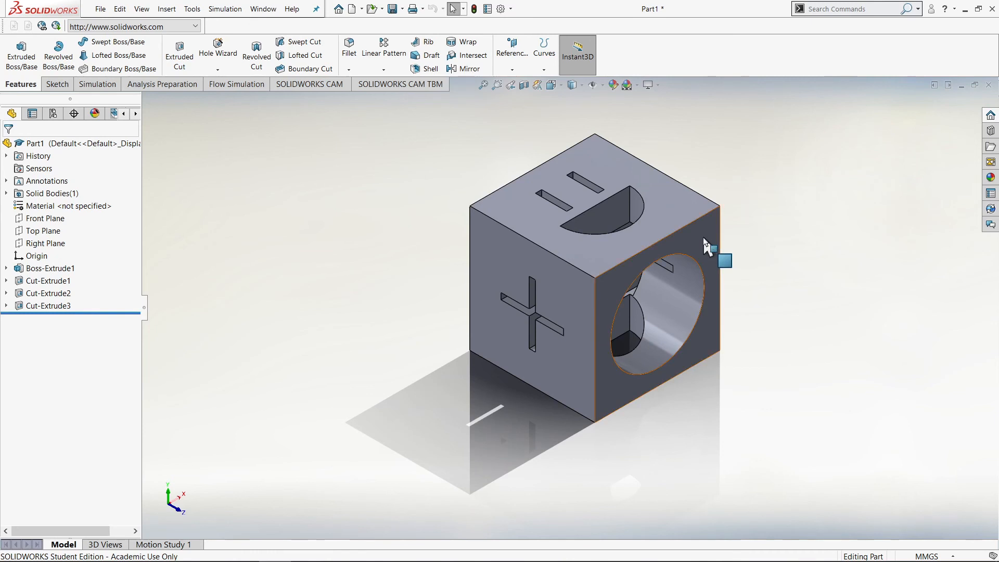
{"action": "key", "text": "ctrl+s"}
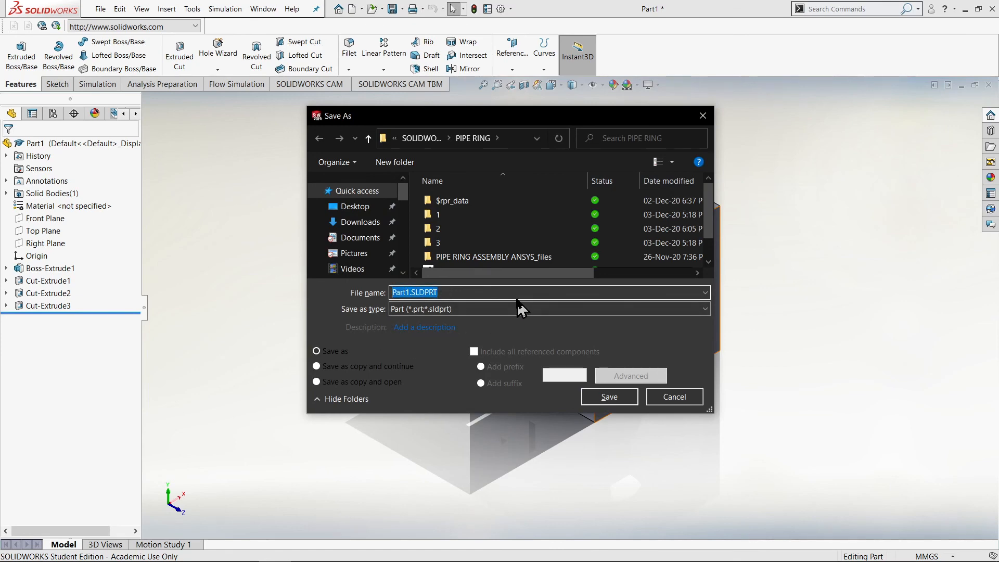
{"action": "type", "text": "PA"}
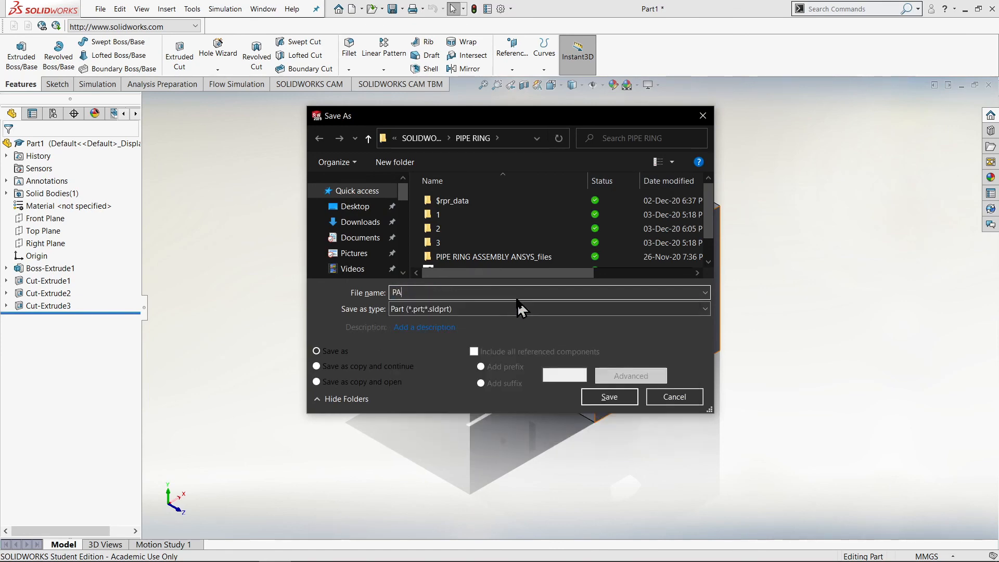
{"action": "type", "text": "RT2"}
{"action": "key", "text": "Return"}
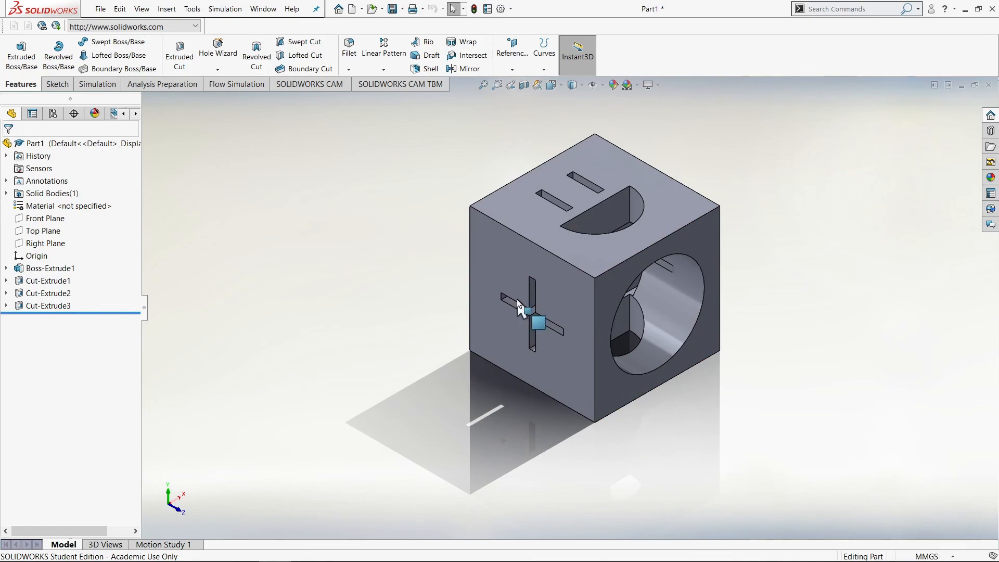